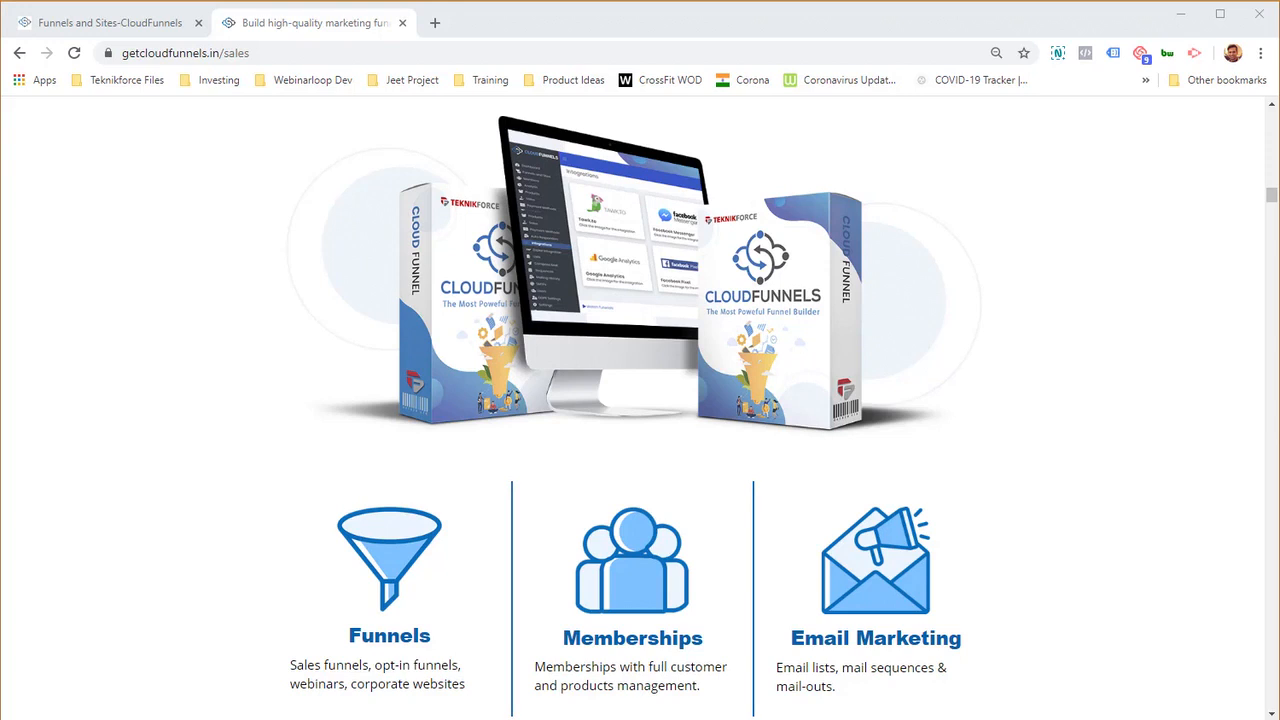
pyautogui.moveTo(388, 635); pyautogui.dragTo(428, 636)
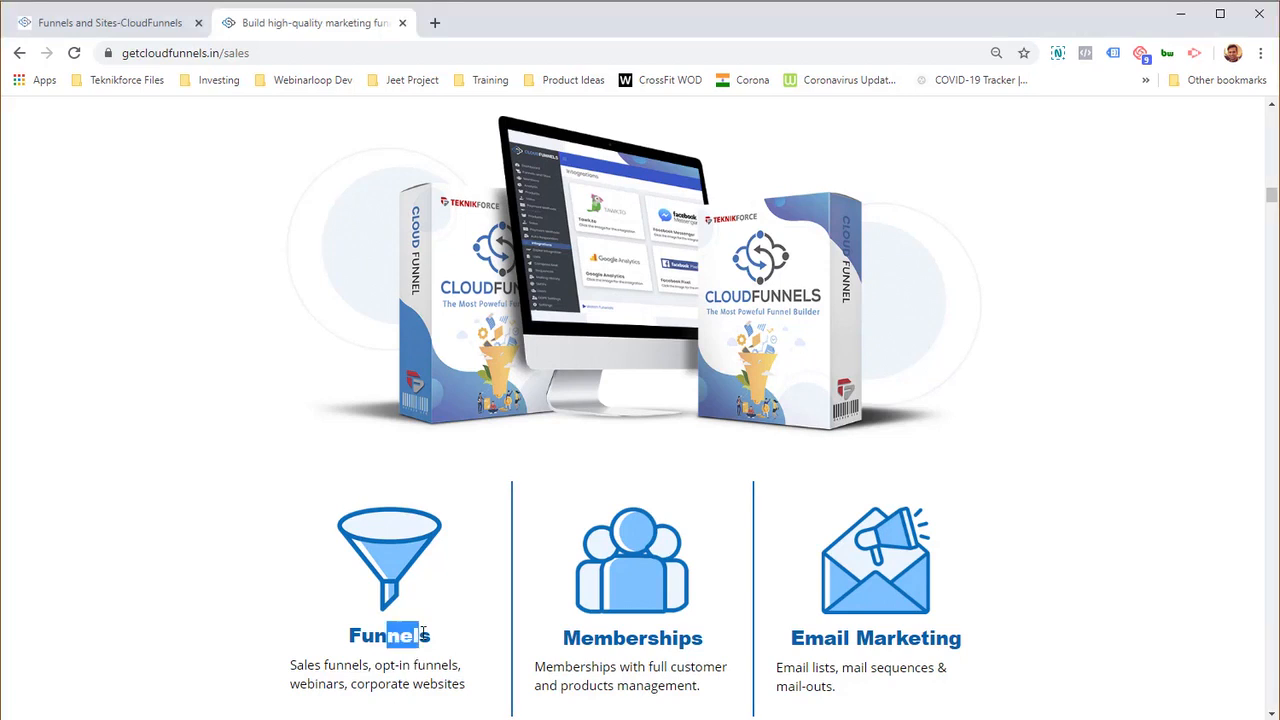
pyautogui.moveTo(566, 648); pyautogui.dragTo(672, 640)
pyautogui.moveTo(792, 638); pyautogui.dragTo(930, 634)
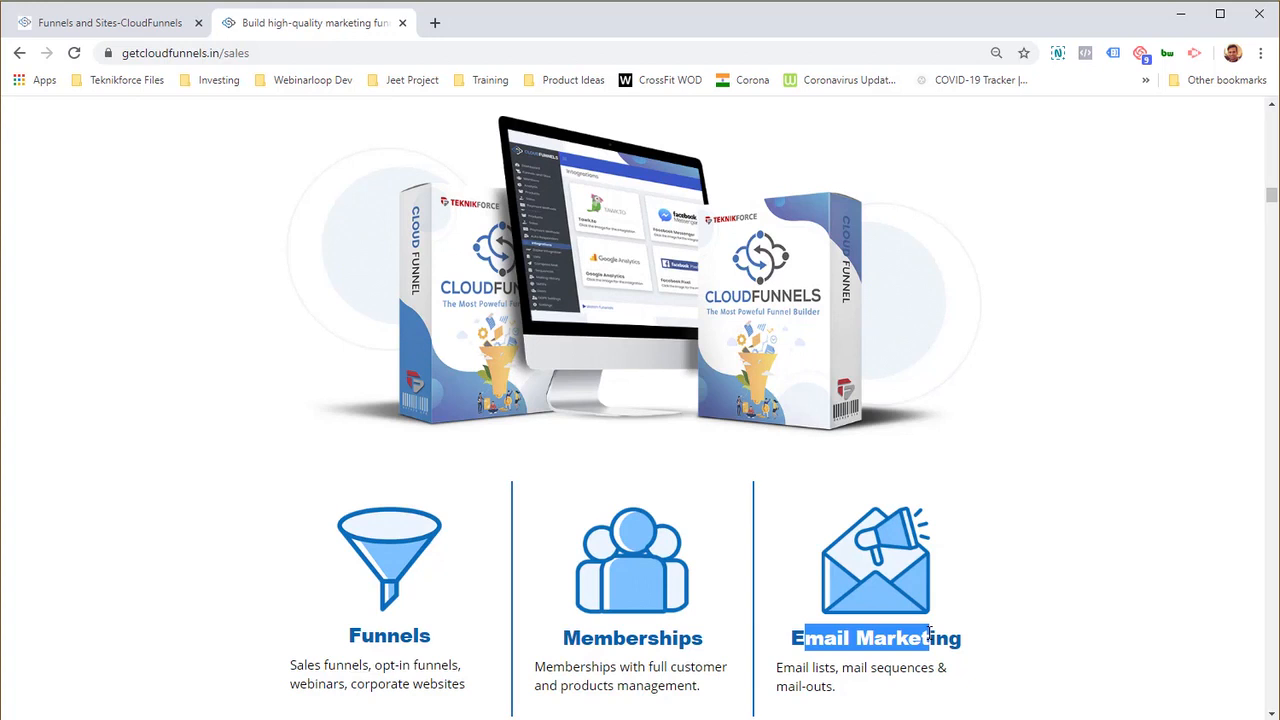
pyautogui.moveTo(930, 632); pyautogui.dragTo(926, 632)
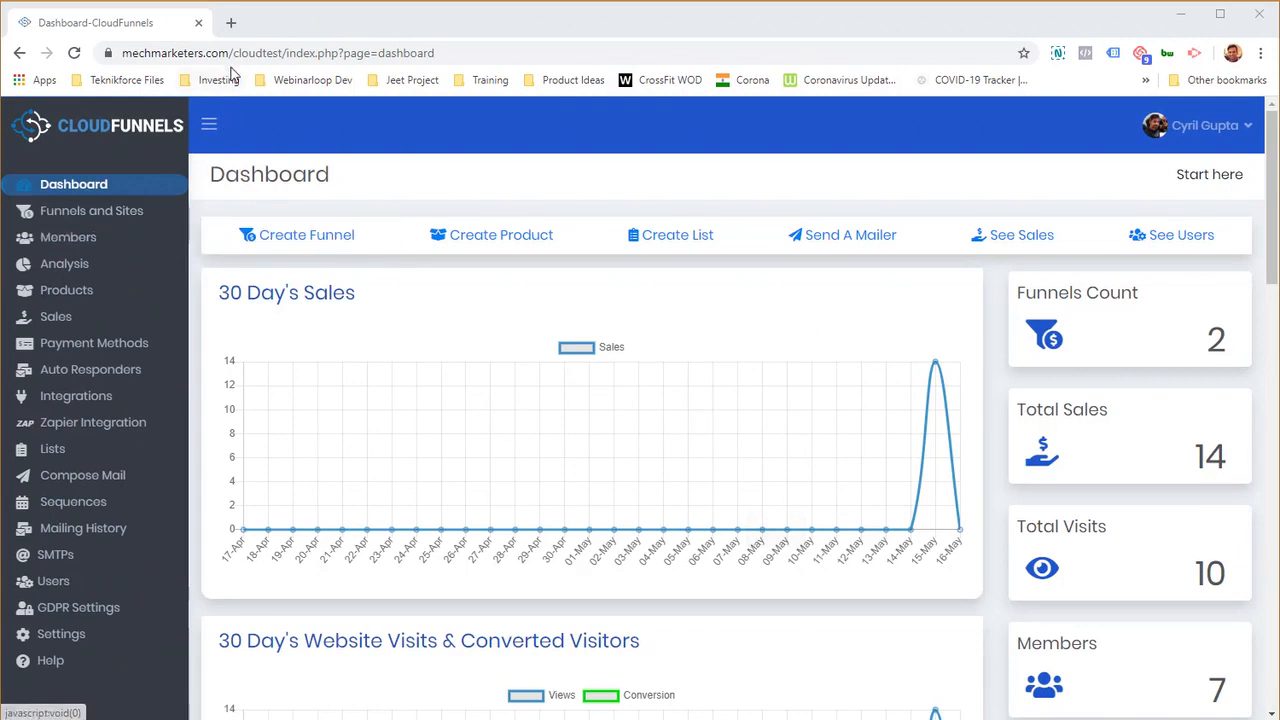
# Review the dashboard's sales, website visits, mail sending and membership reports
pyautogui.moveTo(258, 53); pyautogui.dragTo(447, 84)
pyautogui.click(406, 182)
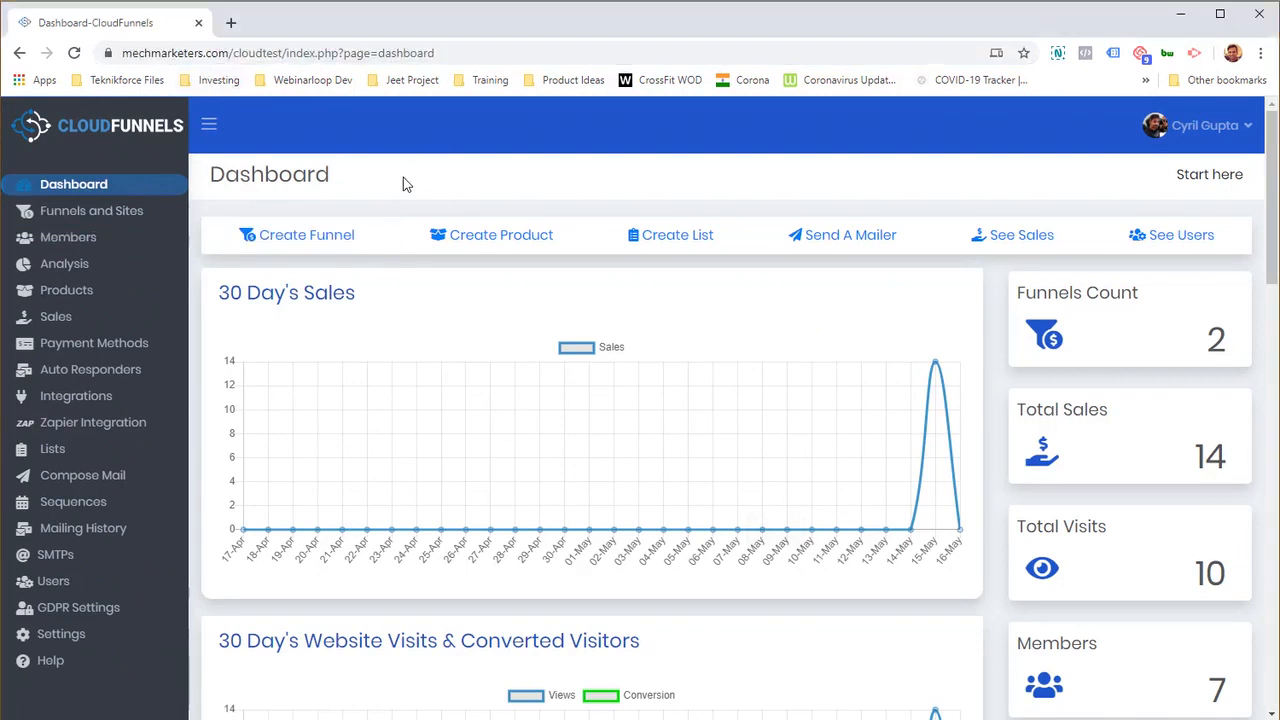
pyautogui.scroll(-5, 666, 313)
pyautogui.scroll(-5, 668, 316)
pyautogui.scroll(8, 685, 330)
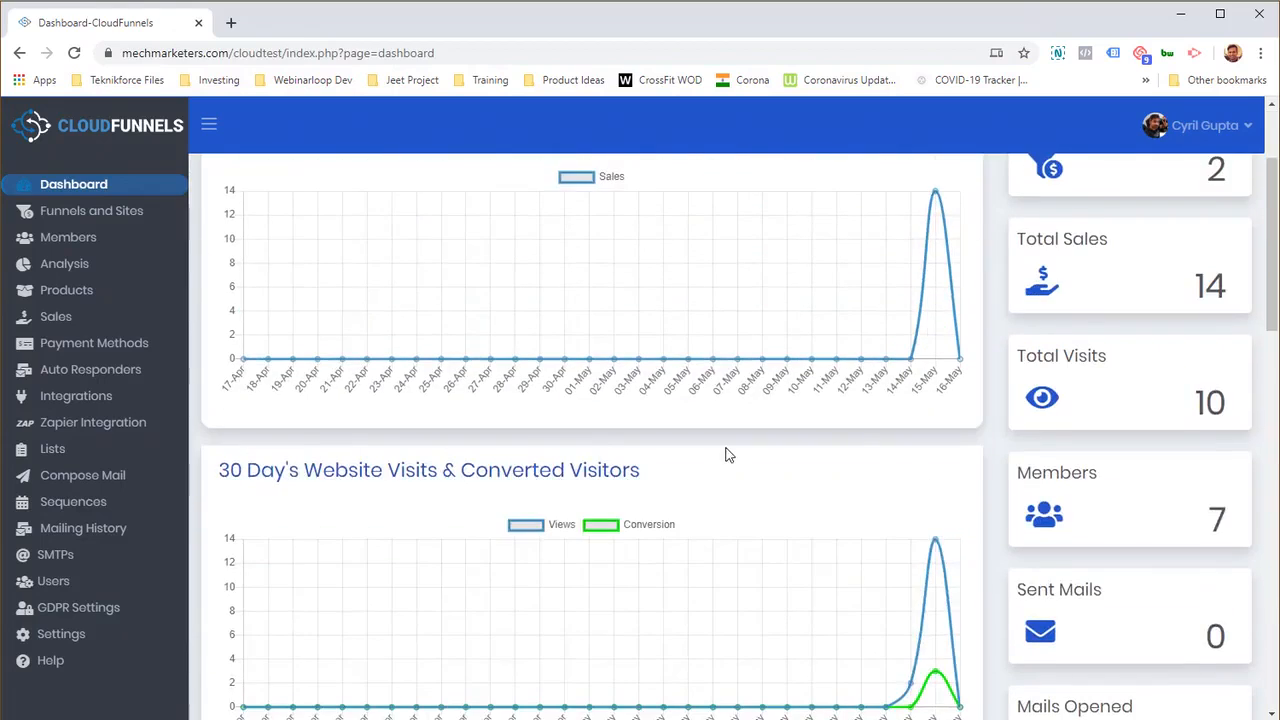
pyautogui.scroll(-2, 733, 430)
pyautogui.scroll(3, 741, 406)
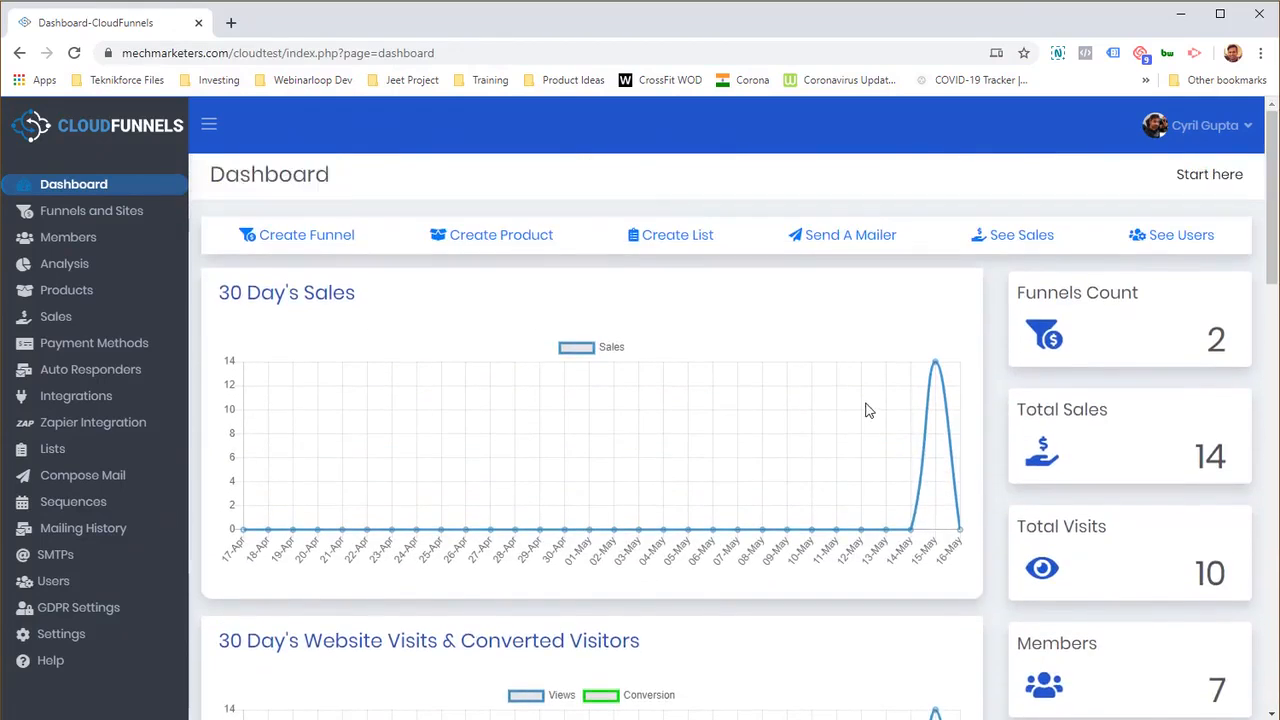
pyautogui.scroll(-2, 860, 400)
pyautogui.scroll(-8, 852, 383)
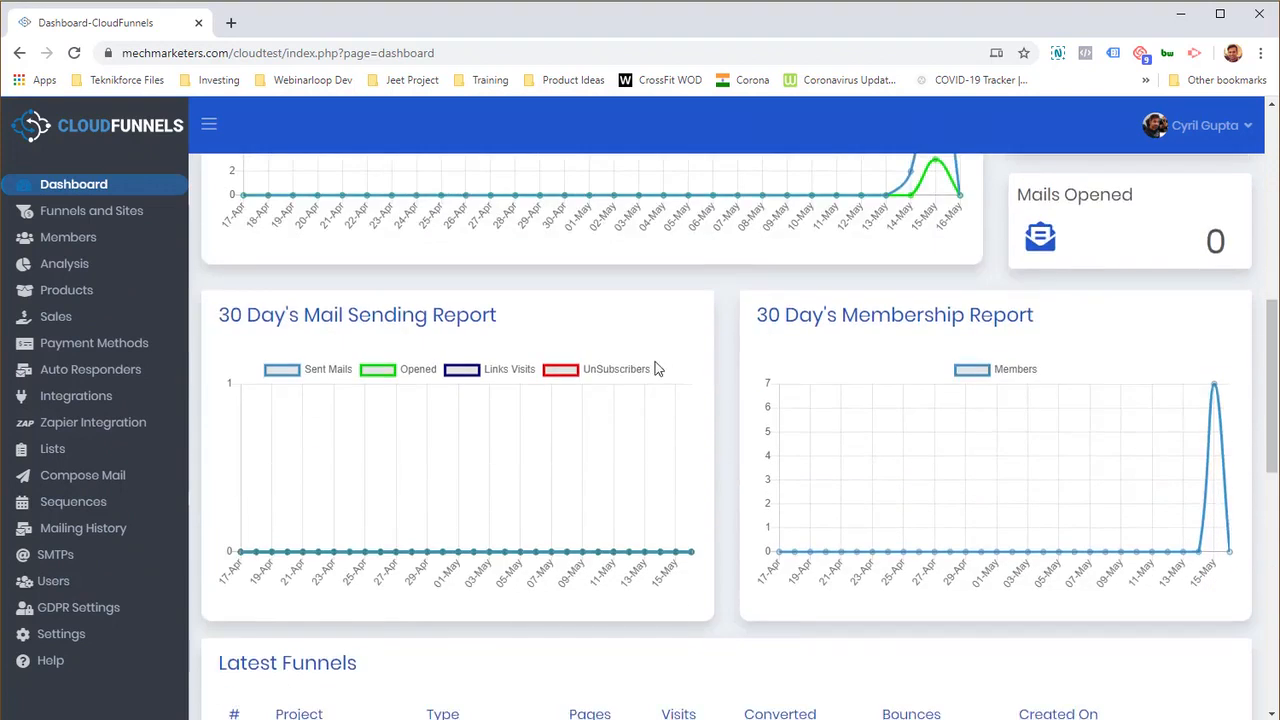
pyautogui.scroll(-4, 685, 418)
pyautogui.scroll(12, 676, 420)
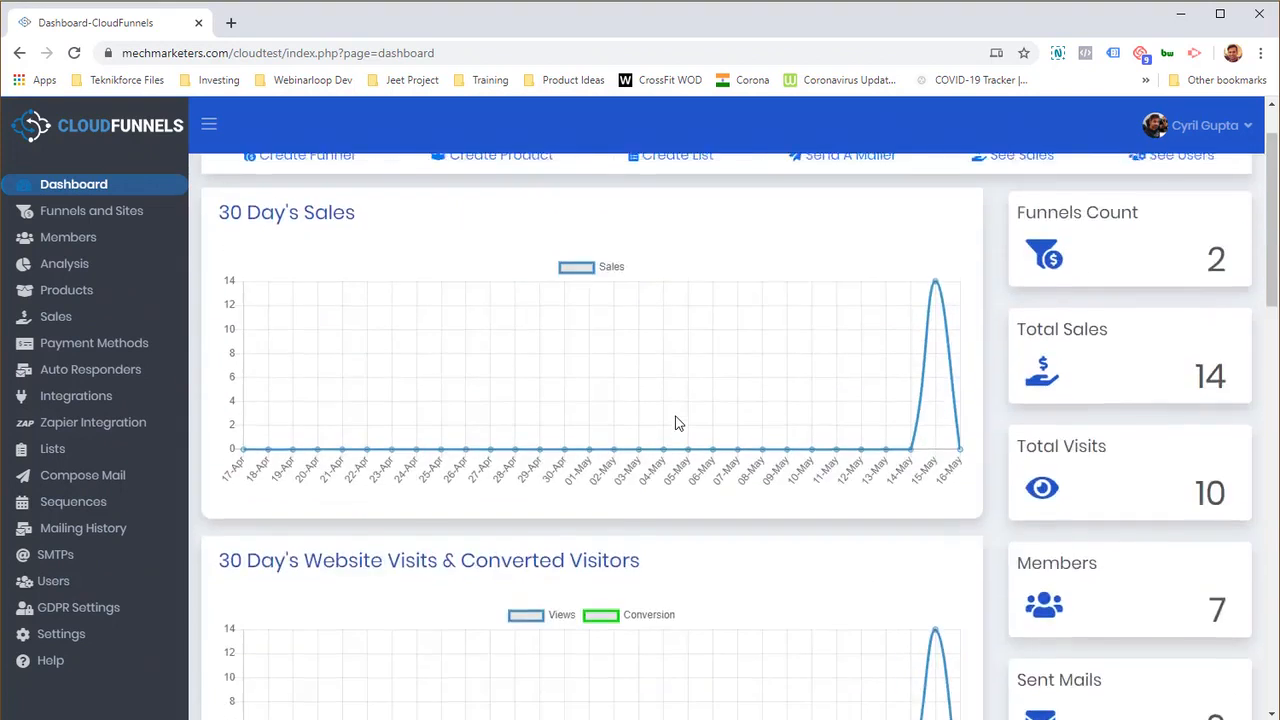
# Start a new funnel project named Best It Store and set its funnel type to Sales
pyautogui.click(122, 216)
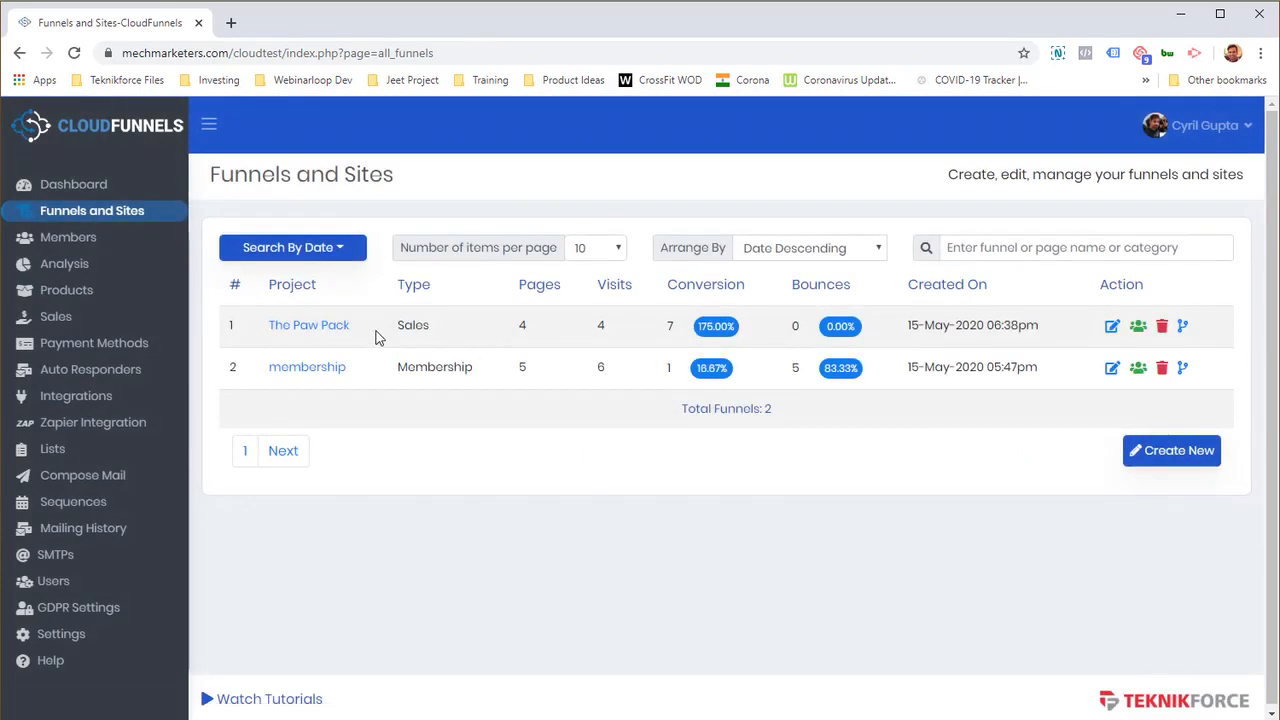
pyautogui.moveTo(374, 332); pyautogui.dragTo(308, 330)
pyautogui.click(366, 382)
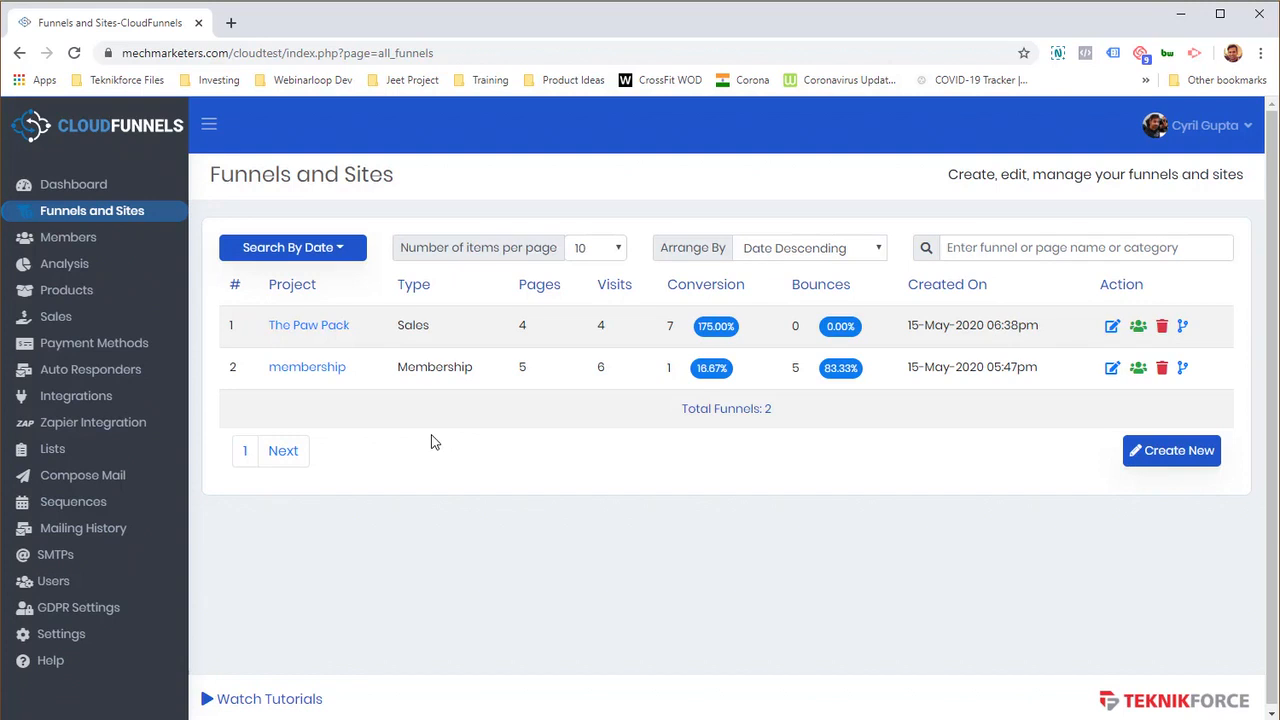
pyautogui.click(1165, 447)
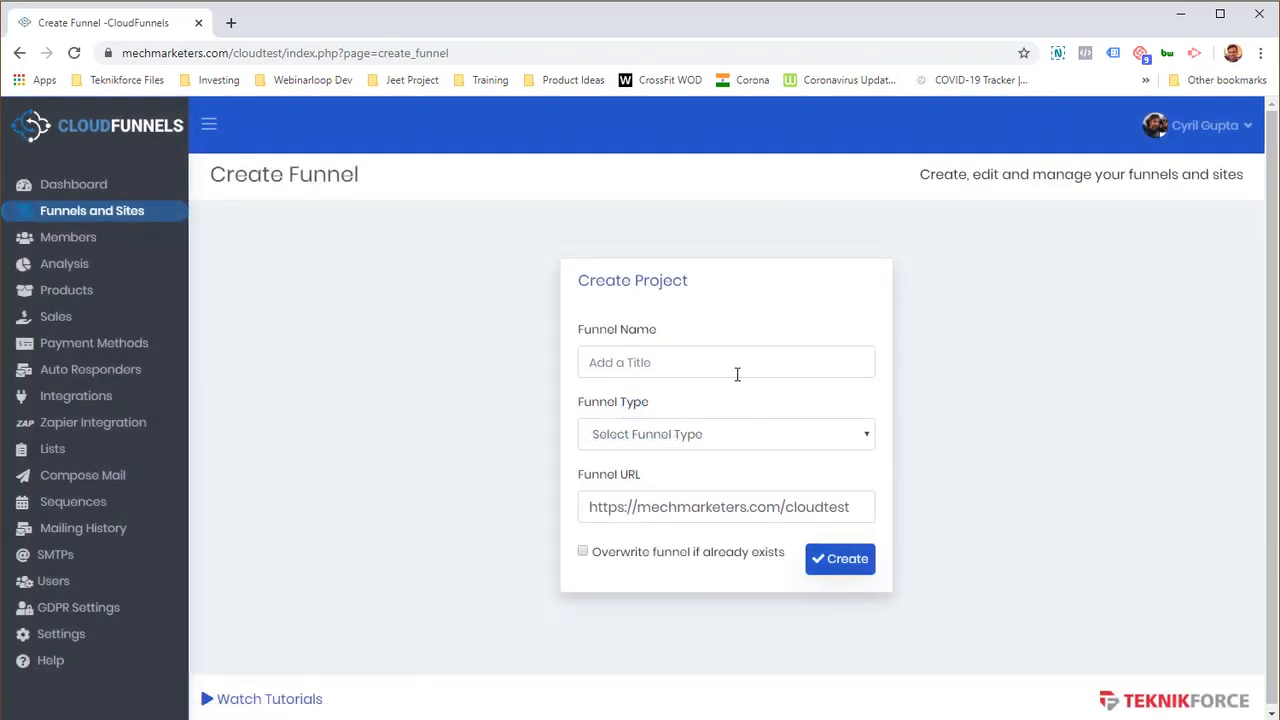
pyautogui.click(737, 374)
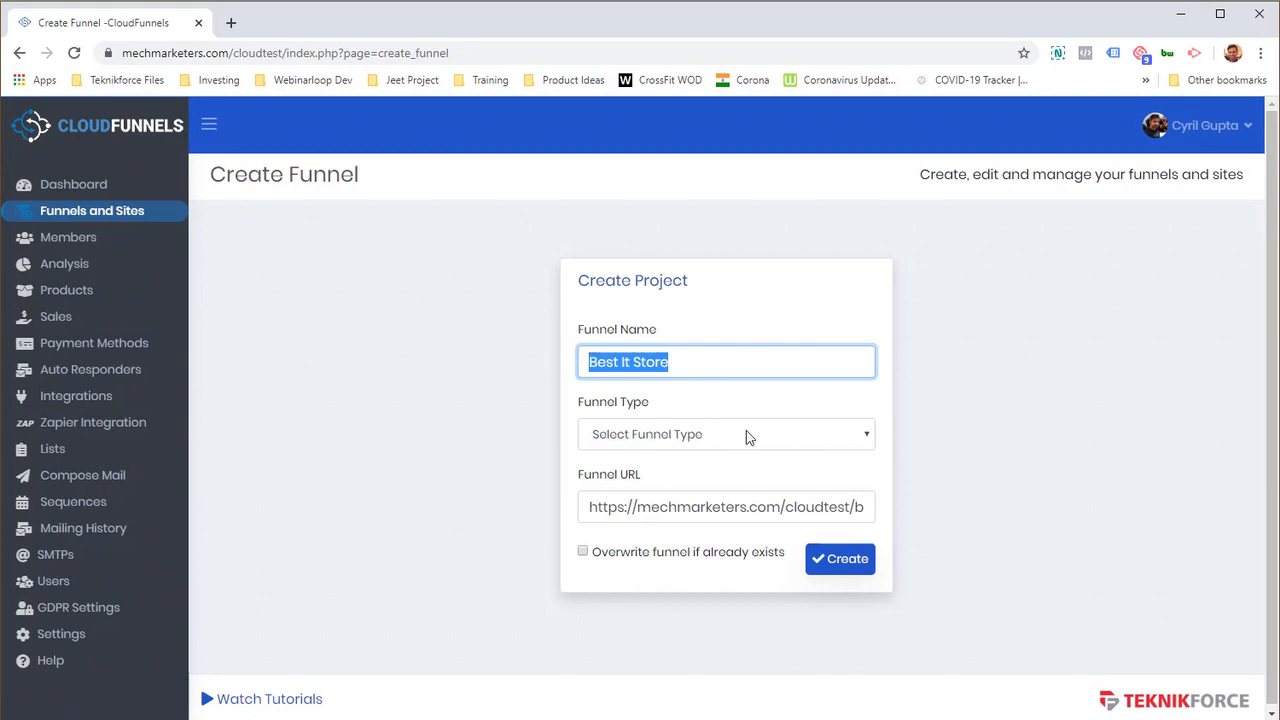
pyautogui.click(746, 432)
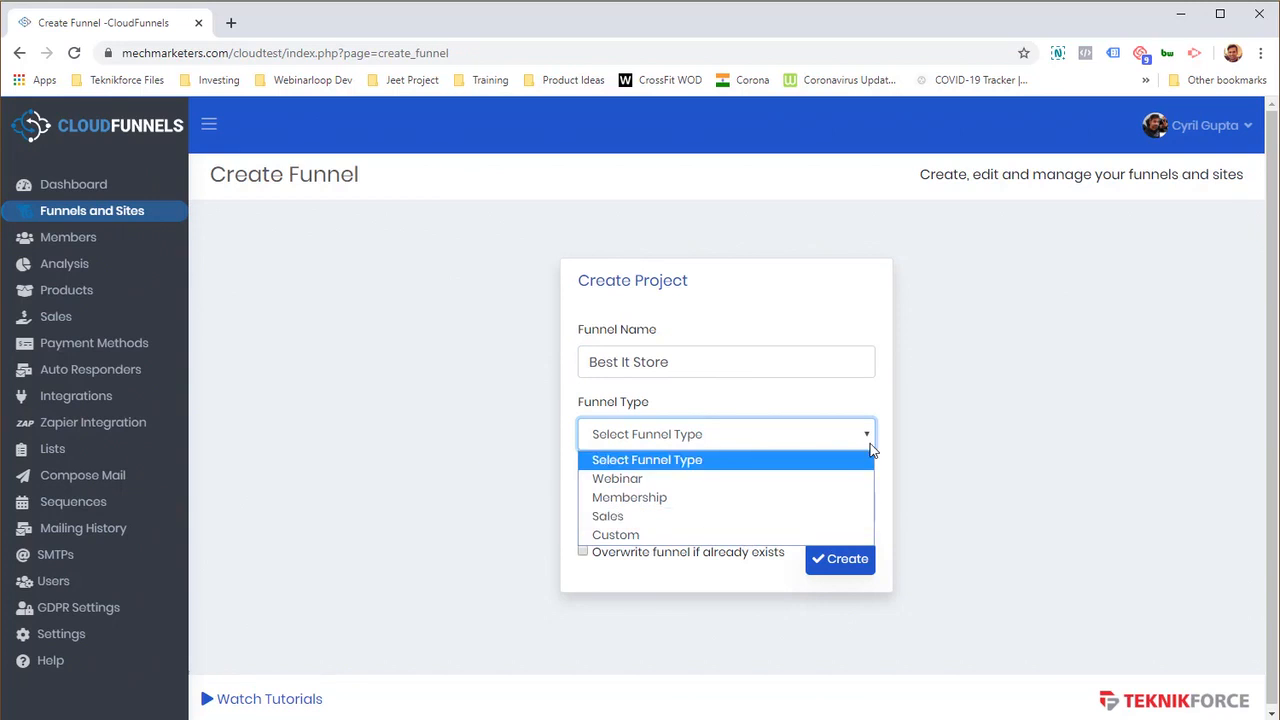
pyautogui.click(857, 386)
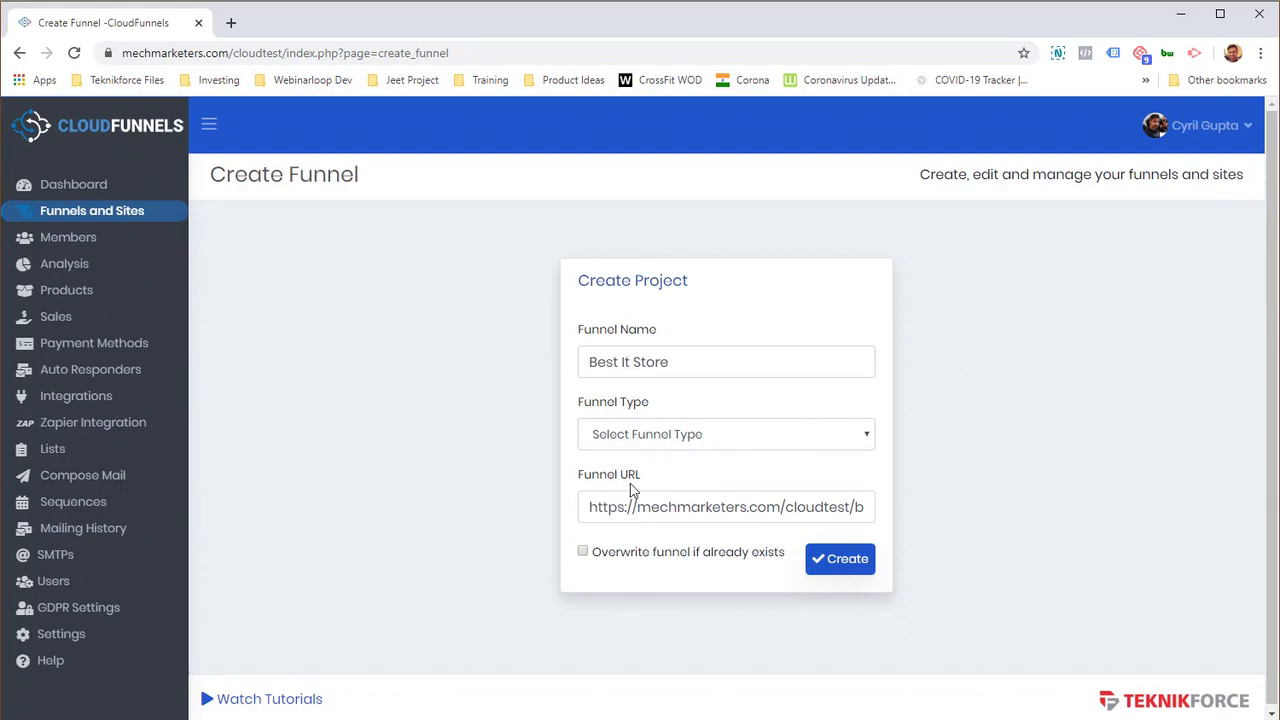
pyautogui.click(663, 434)
pyautogui.click(646, 517)
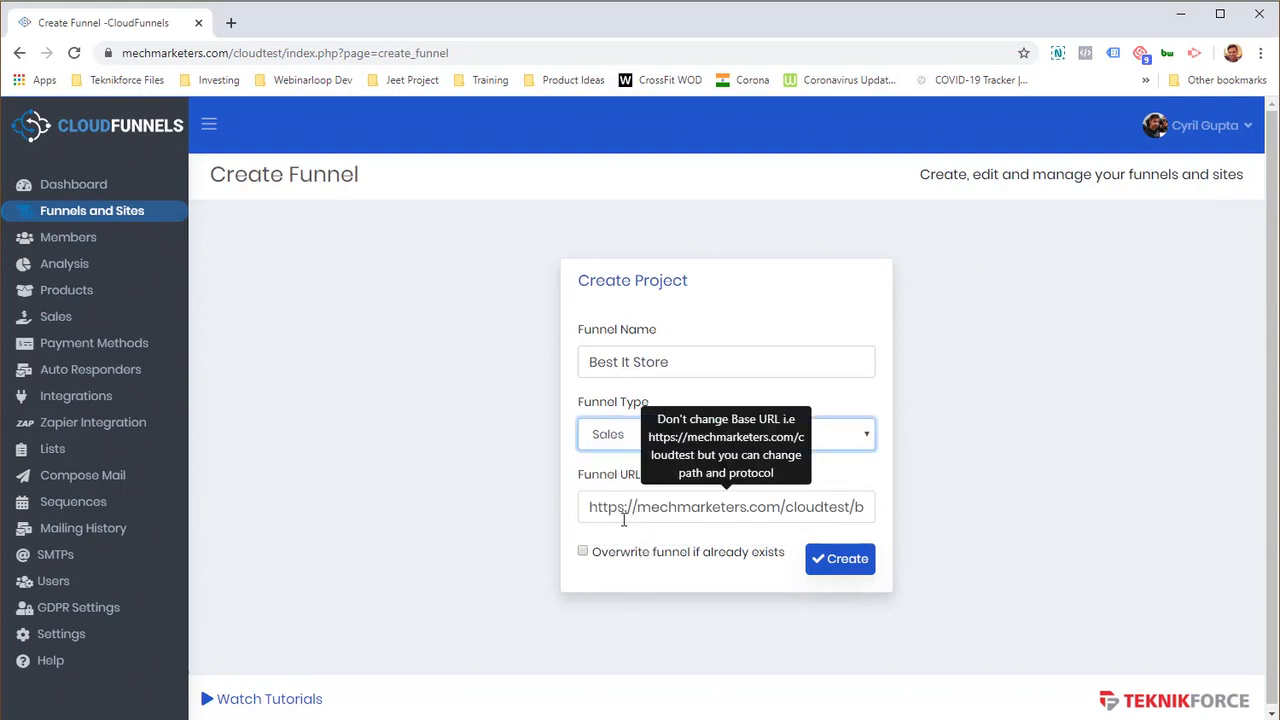
# Check the funnel URL path best-it-store and create the funnel
pyautogui.moveTo(627, 507); pyautogui.dragTo(872, 512)
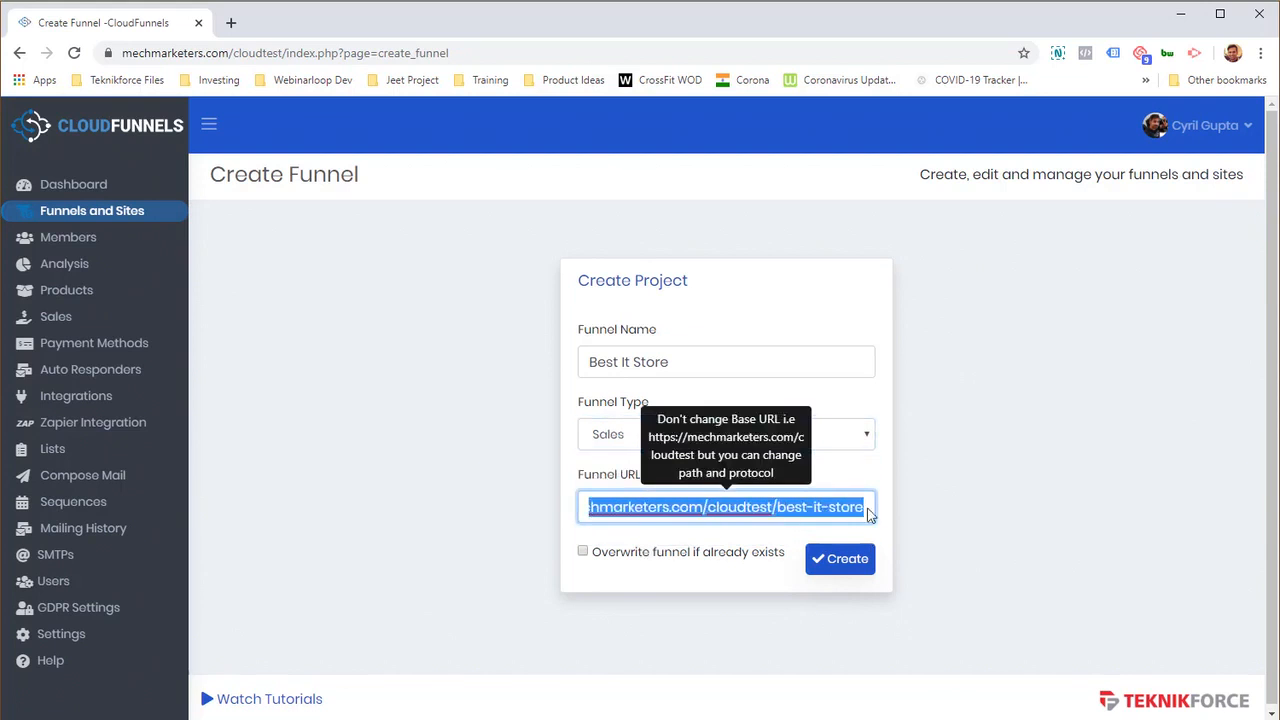
pyautogui.click(842, 509)
pyautogui.moveTo(777, 508); pyautogui.dragTo(880, 515)
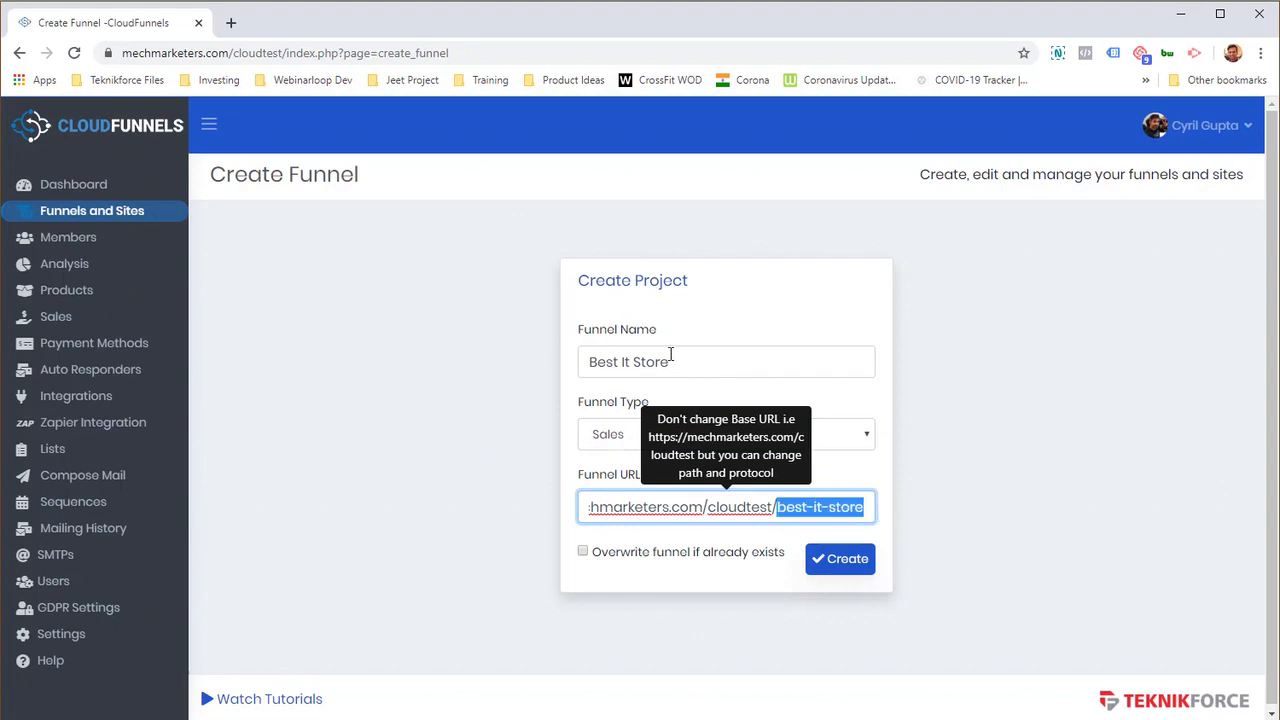
pyautogui.click(751, 592)
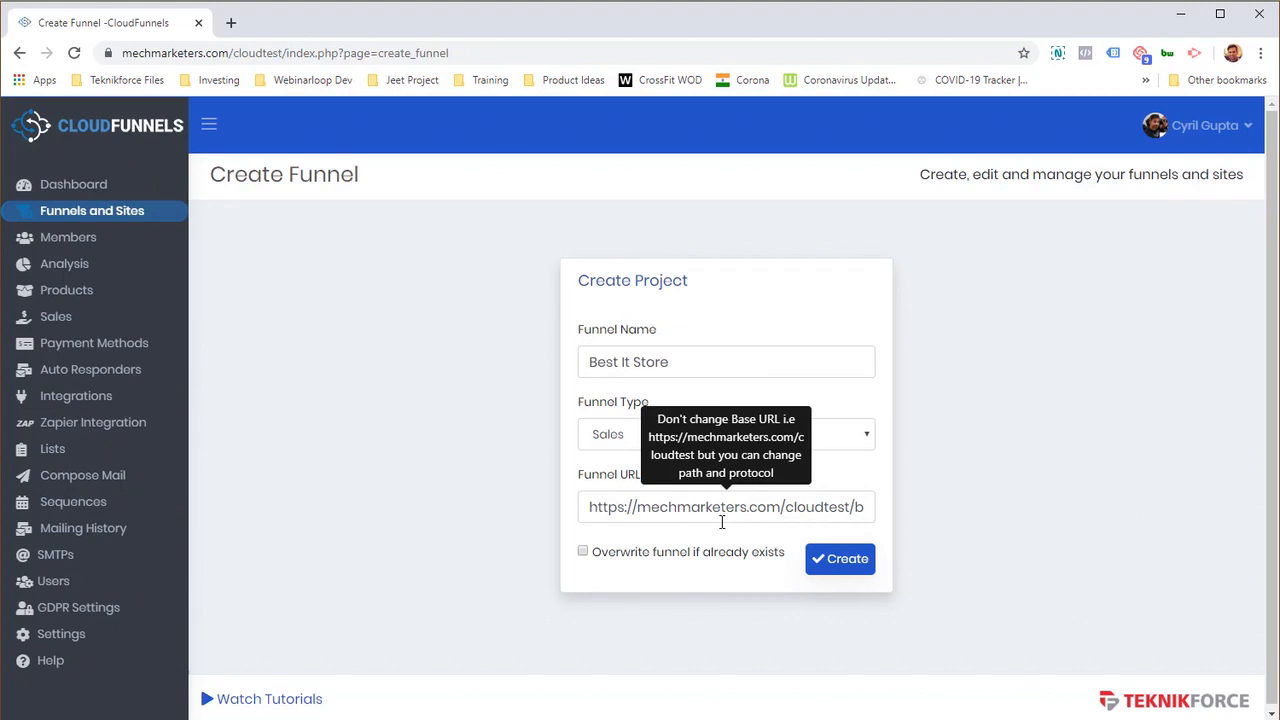
pyautogui.moveTo(722, 521); pyautogui.dragTo(834, 557)
pyautogui.click(838, 560)
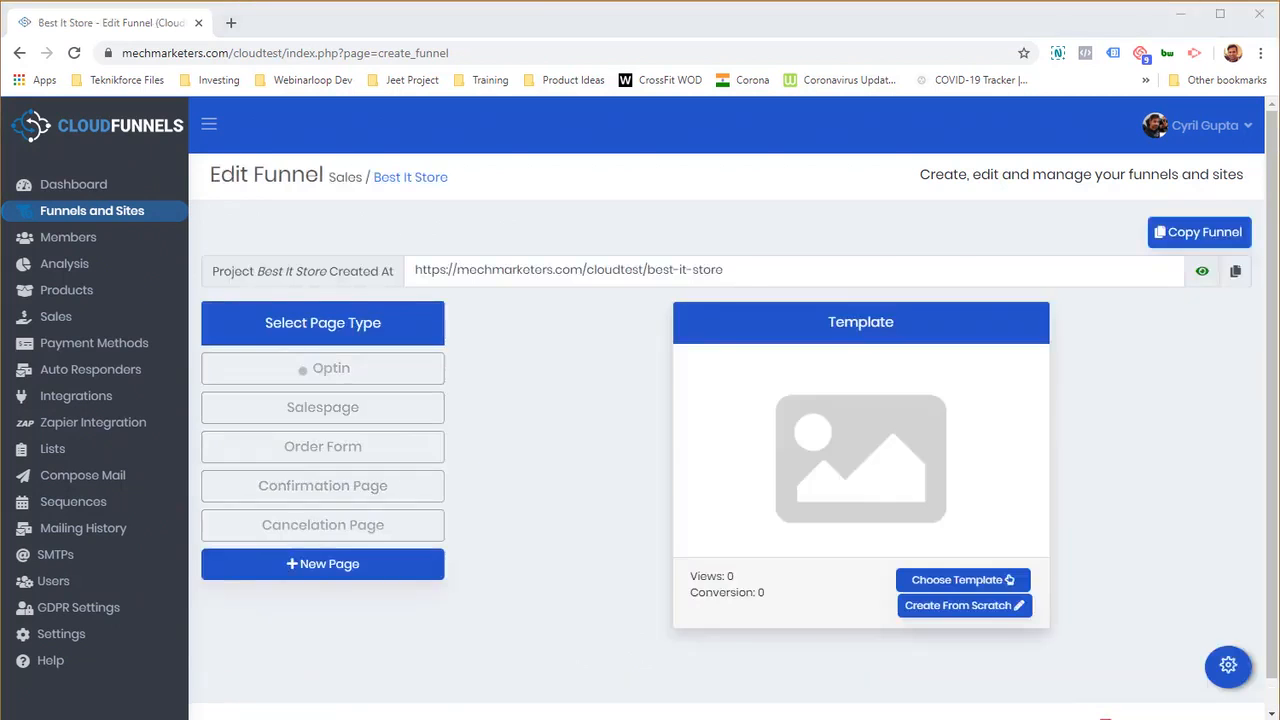
# Open the template choices for the funnel's Optin page and look through the available designs
pyautogui.click(400, 368)
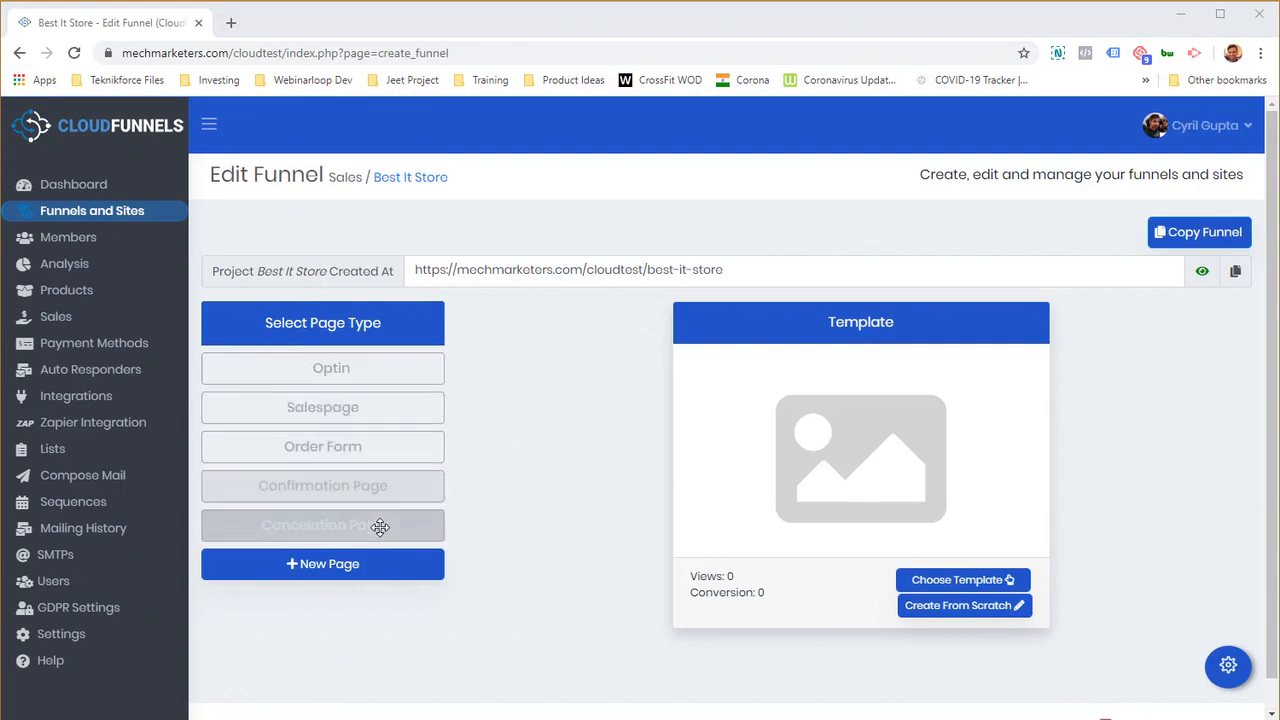
pyautogui.click(956, 584)
pyautogui.scroll(-2, 948, 474)
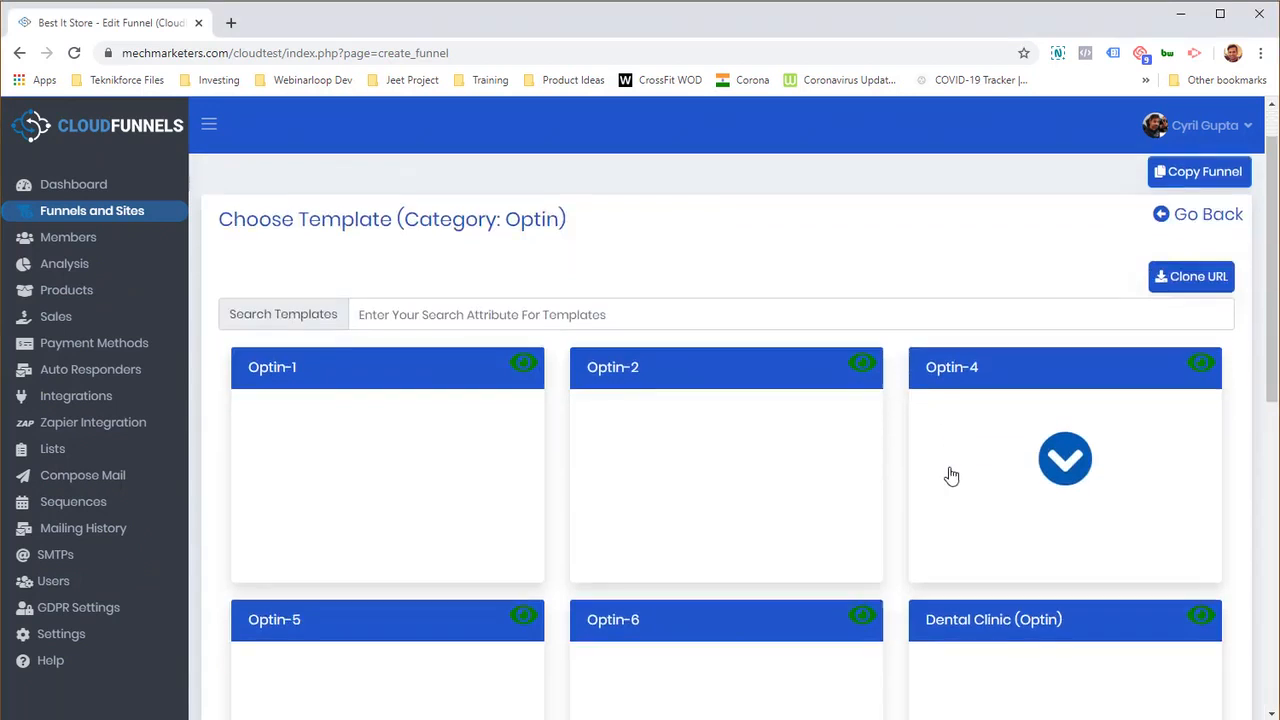
pyautogui.scroll(-3, 1074, 486)
pyautogui.scroll(3, 1089, 477)
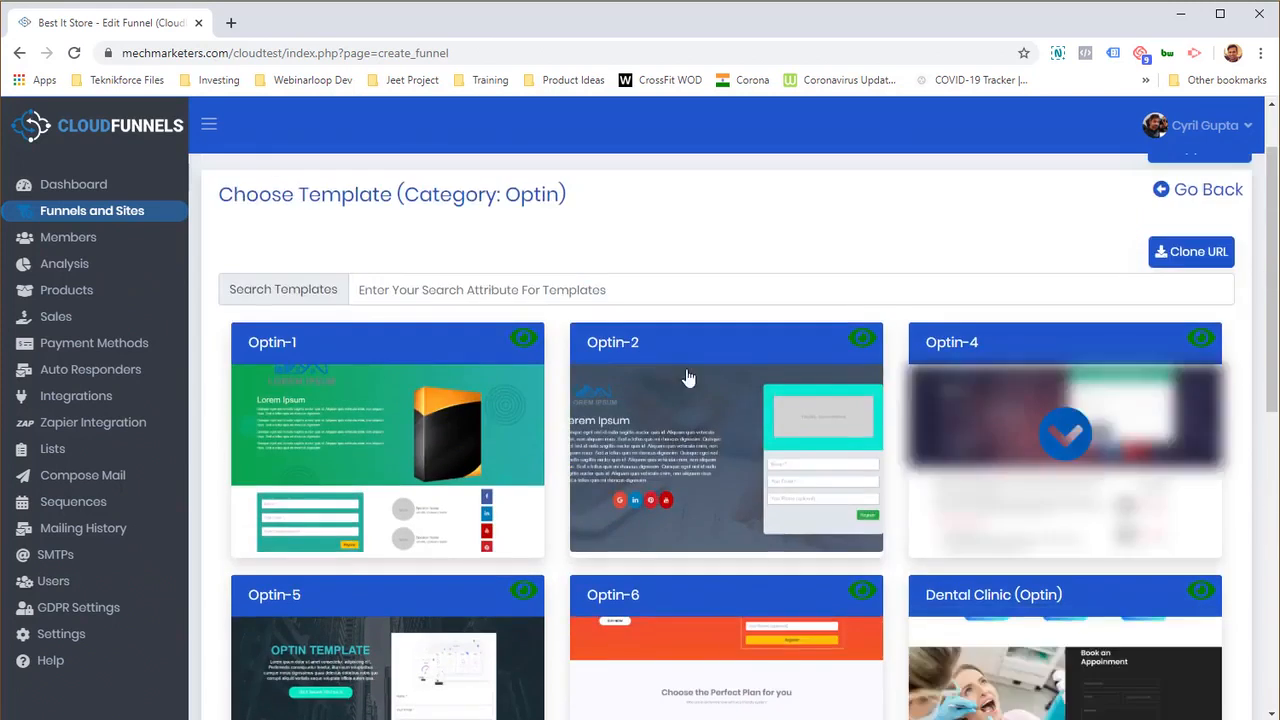
pyautogui.scroll(-3, 655, 383)
pyautogui.scroll(-5, 655, 383)
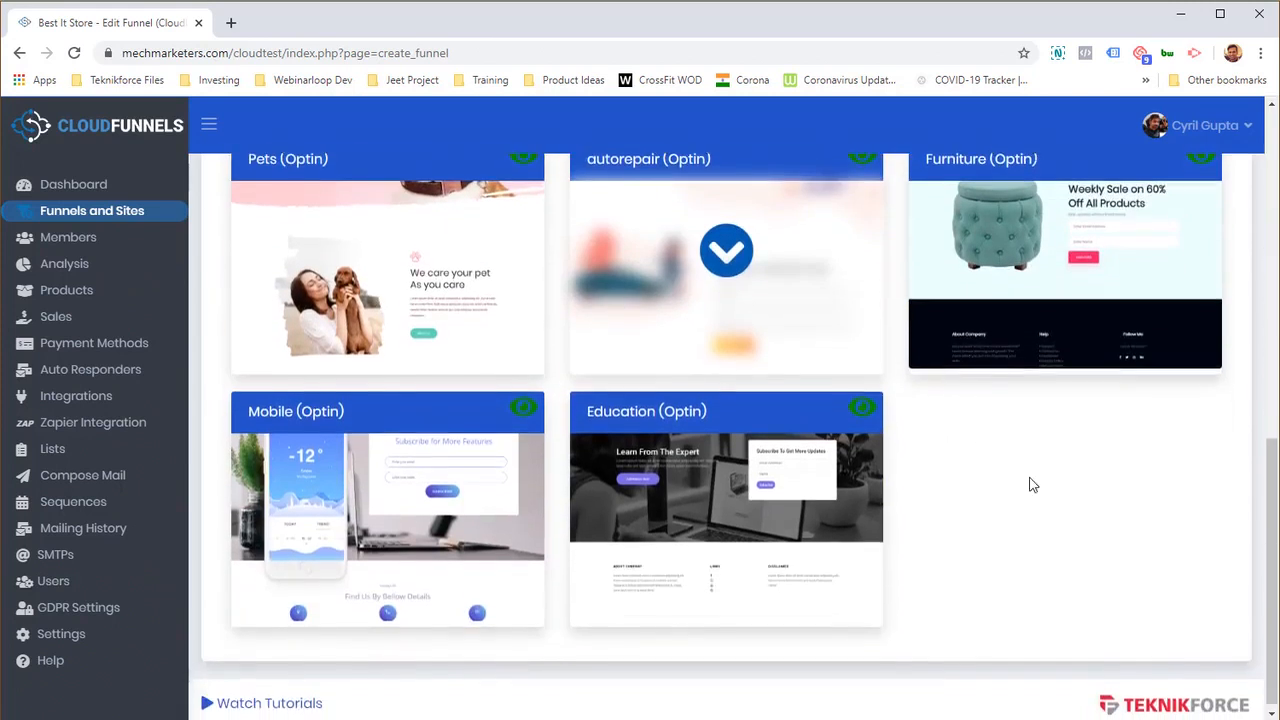
pyautogui.scroll(8, 1052, 506)
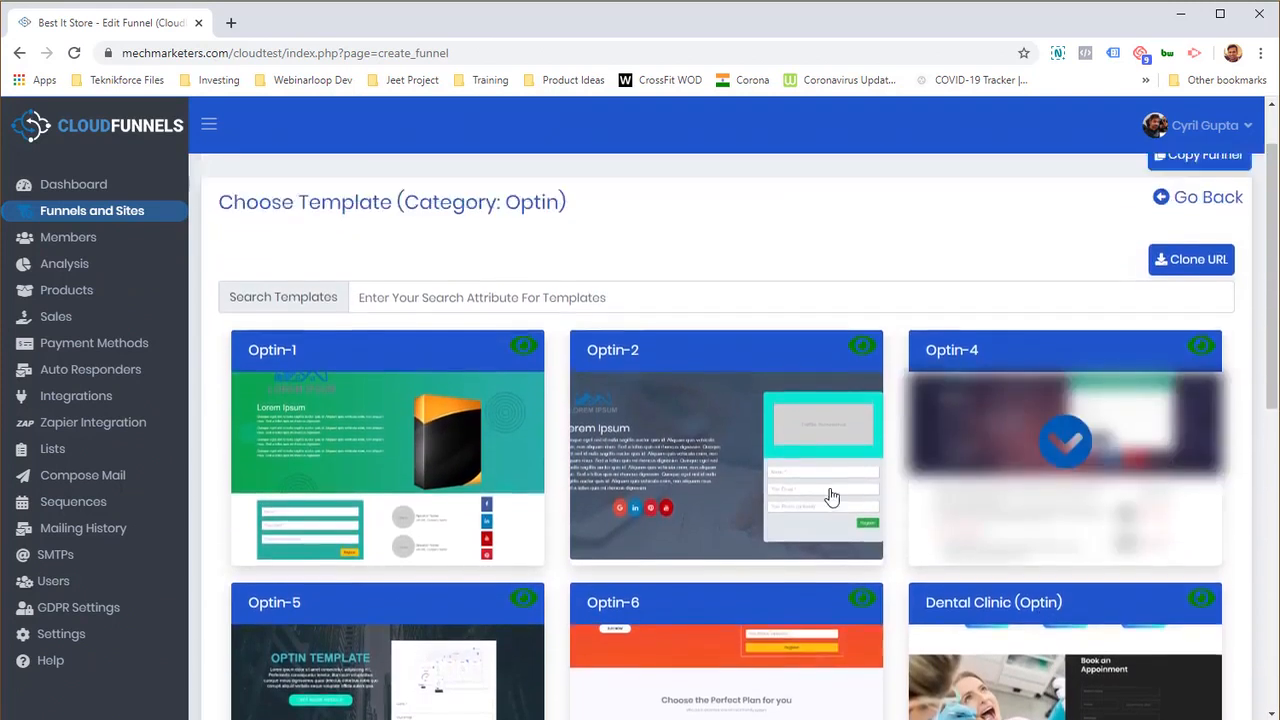
pyautogui.scroll(-2, 1057, 451)
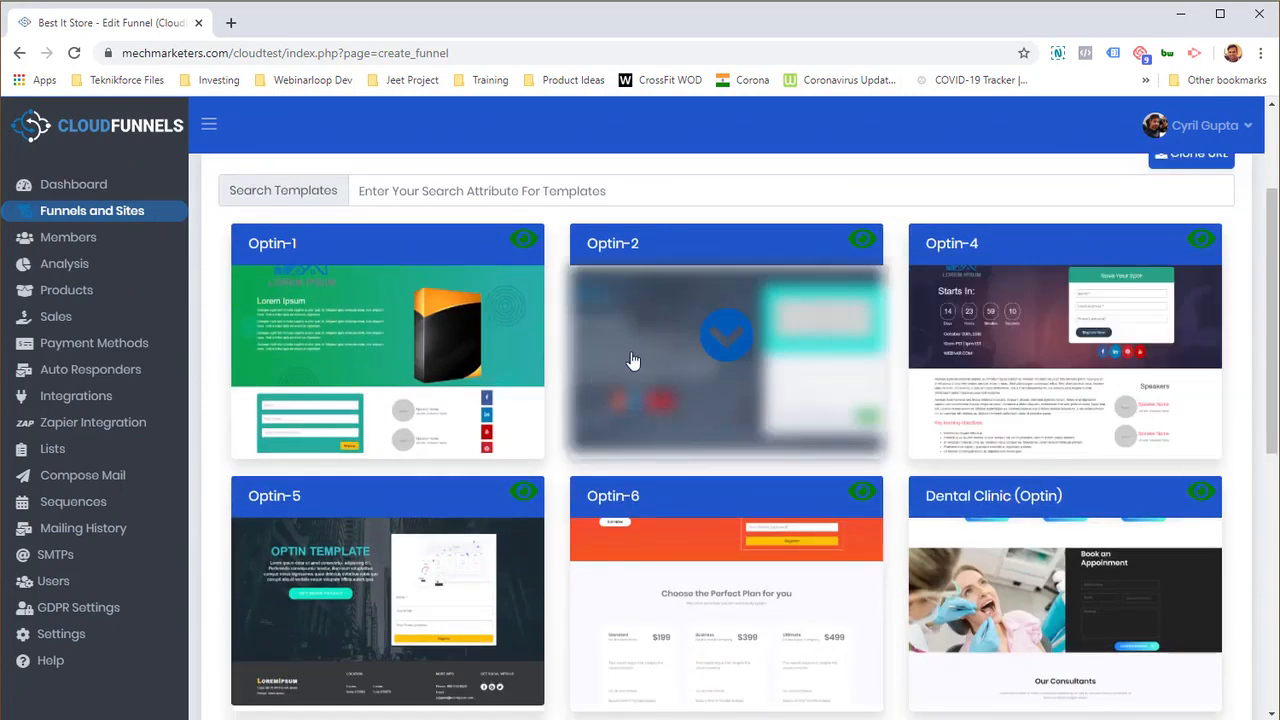
pyautogui.scroll(2, 860, 394)
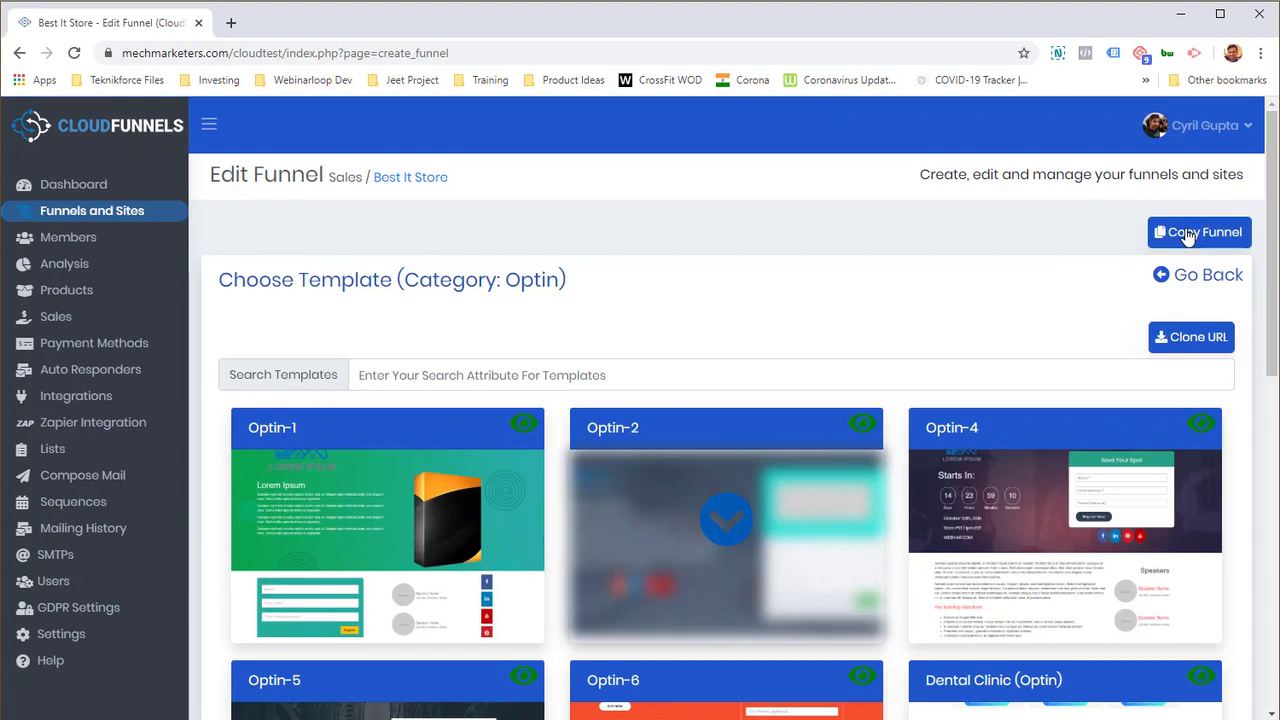
# Examine the option for cloning a page from a URL, and close it without cloning anything
pyautogui.scroll(-1, 1180, 265)
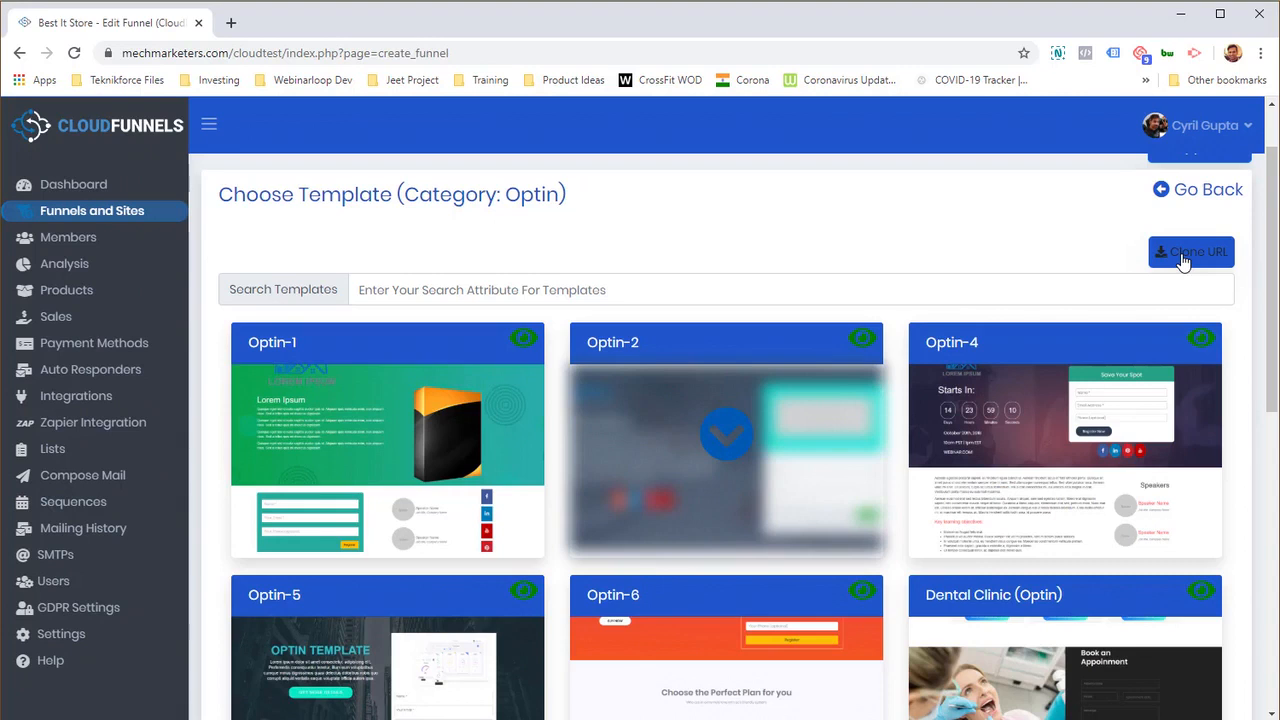
pyautogui.click(1183, 259)
pyautogui.click(617, 464)
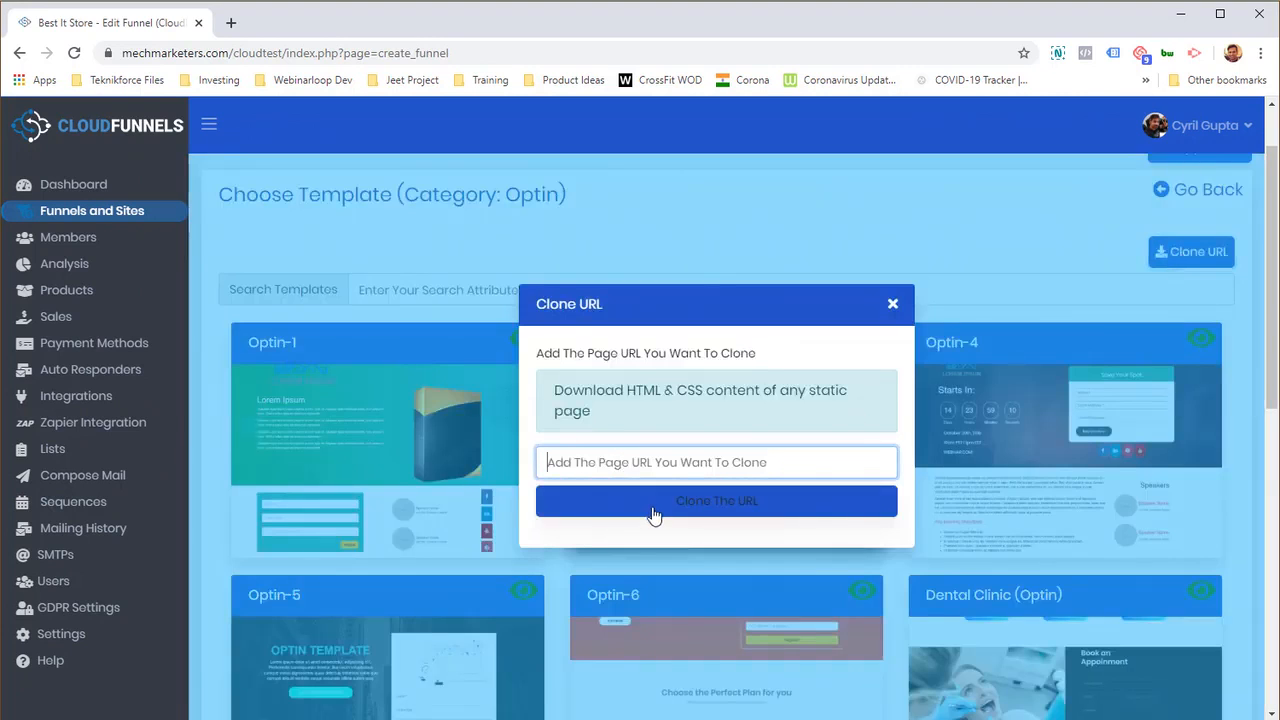
pyautogui.click(892, 304)
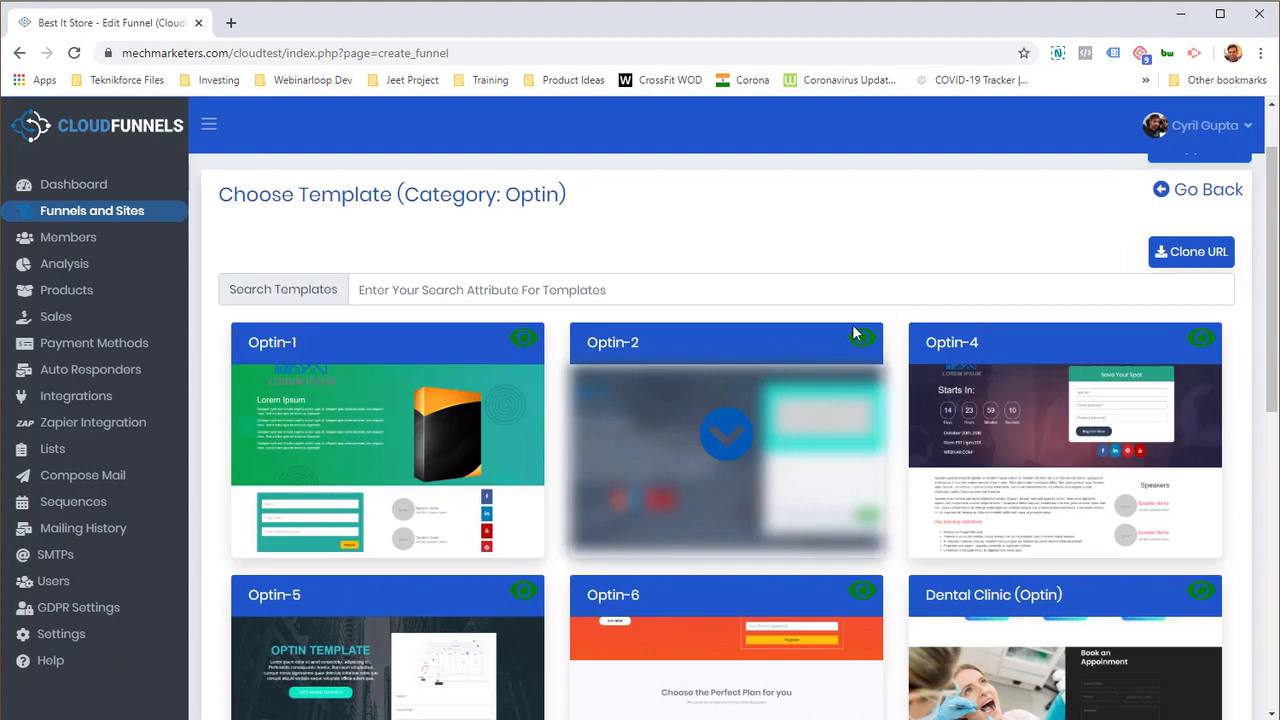
# Apply the Optin-6 template to the funnel's Optin page
pyautogui.scroll(-4, 705, 510)
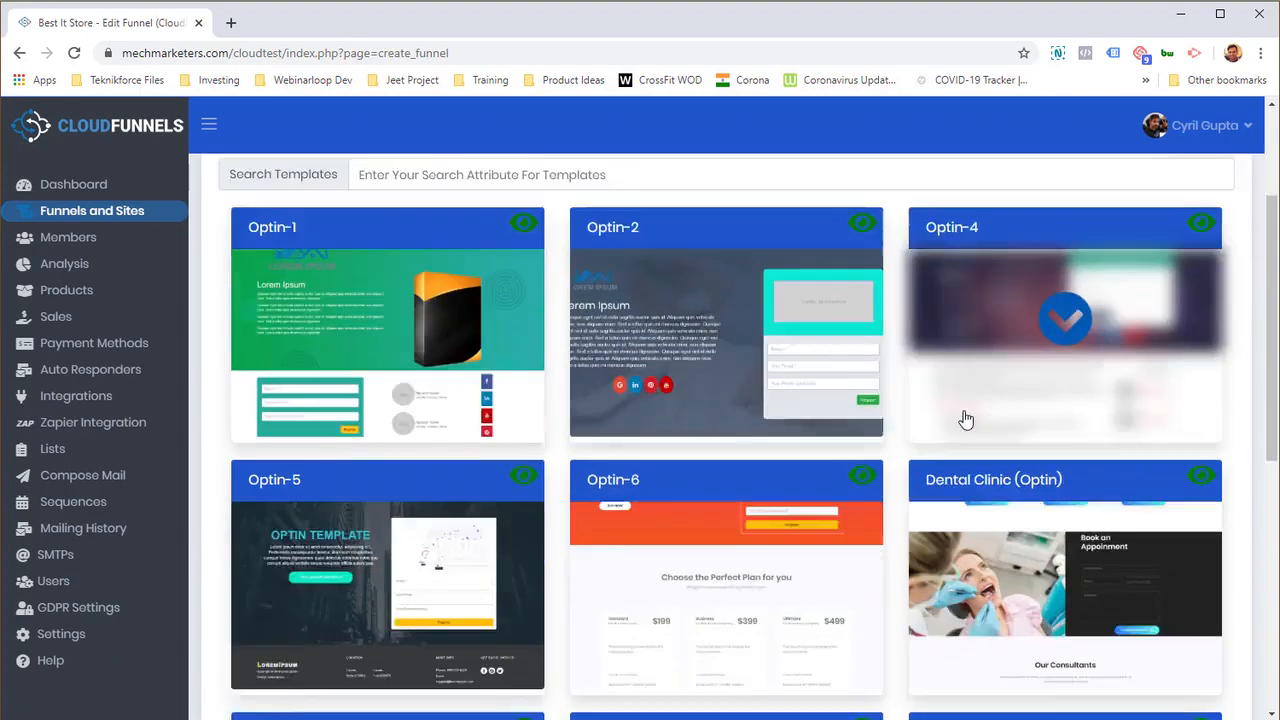
pyautogui.scroll(1, 760, 466)
pyautogui.scroll(-1, 654, 446)
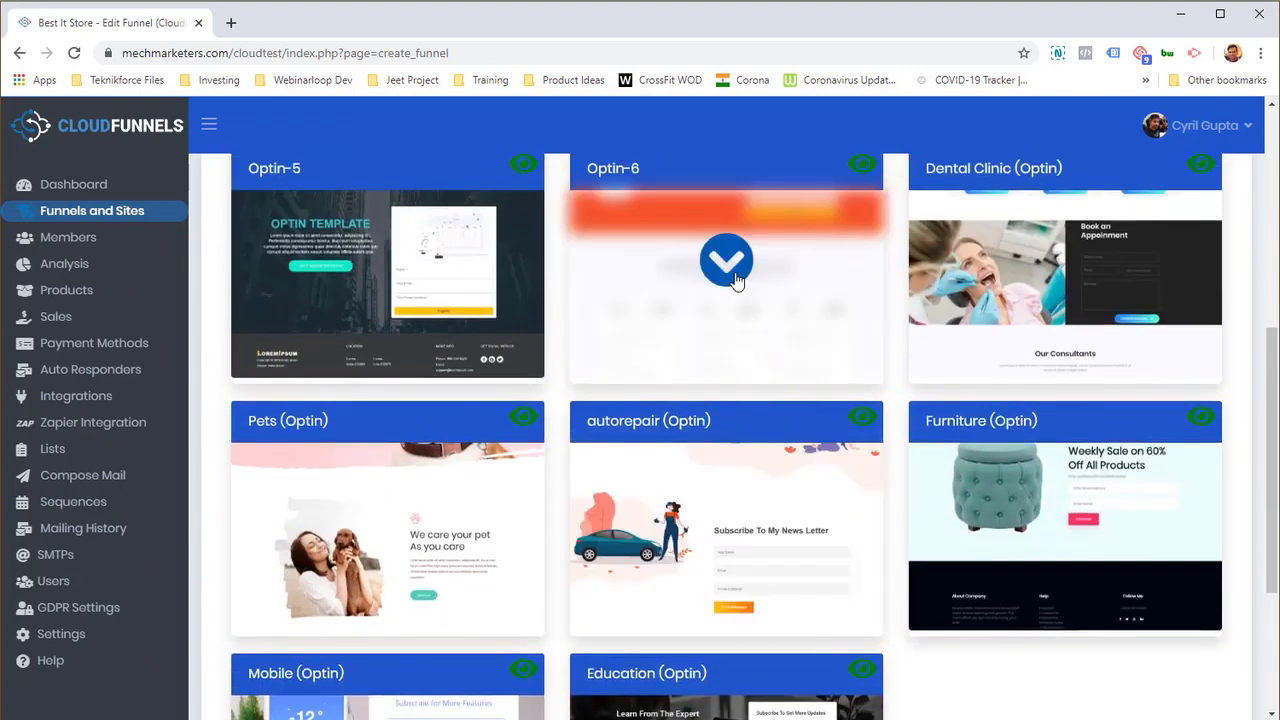
pyautogui.click(730, 272)
pyautogui.scroll(1, 740, 345)
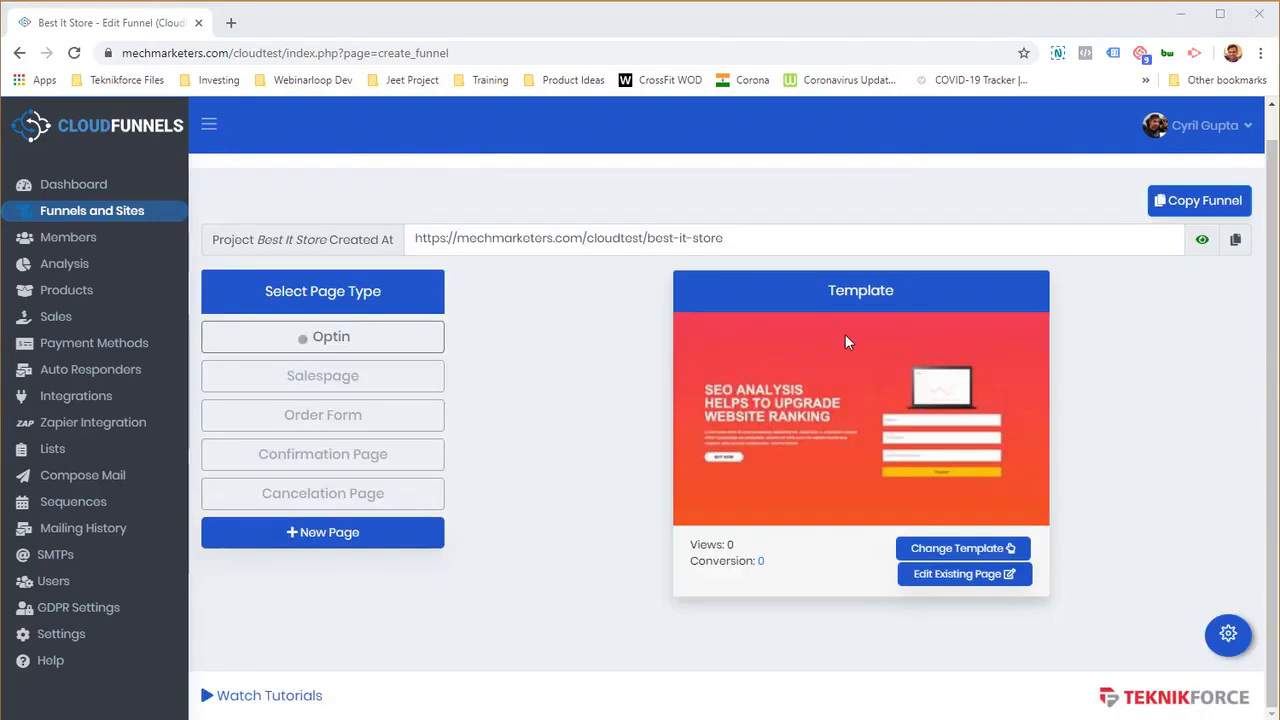
# Open the Optin page in the page editor and look over its layout down to the pricing plans
pyautogui.click(934, 578)
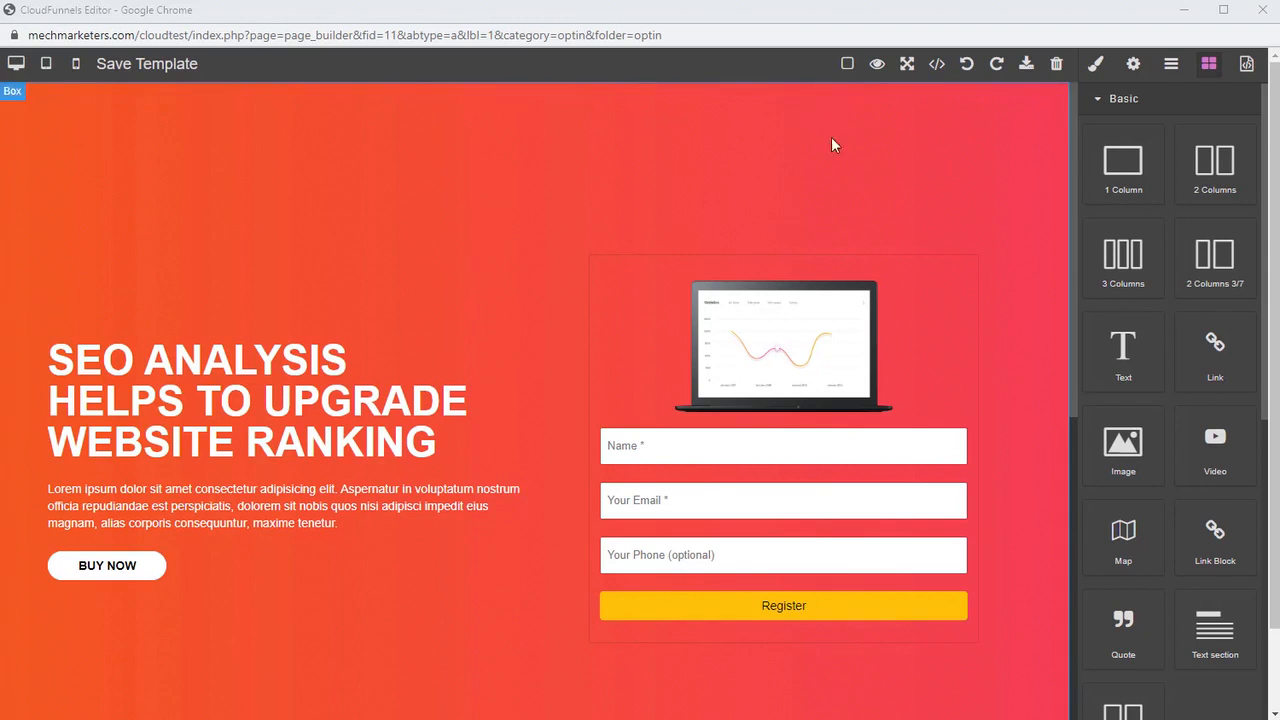
pyautogui.scroll(-5, 251, 341)
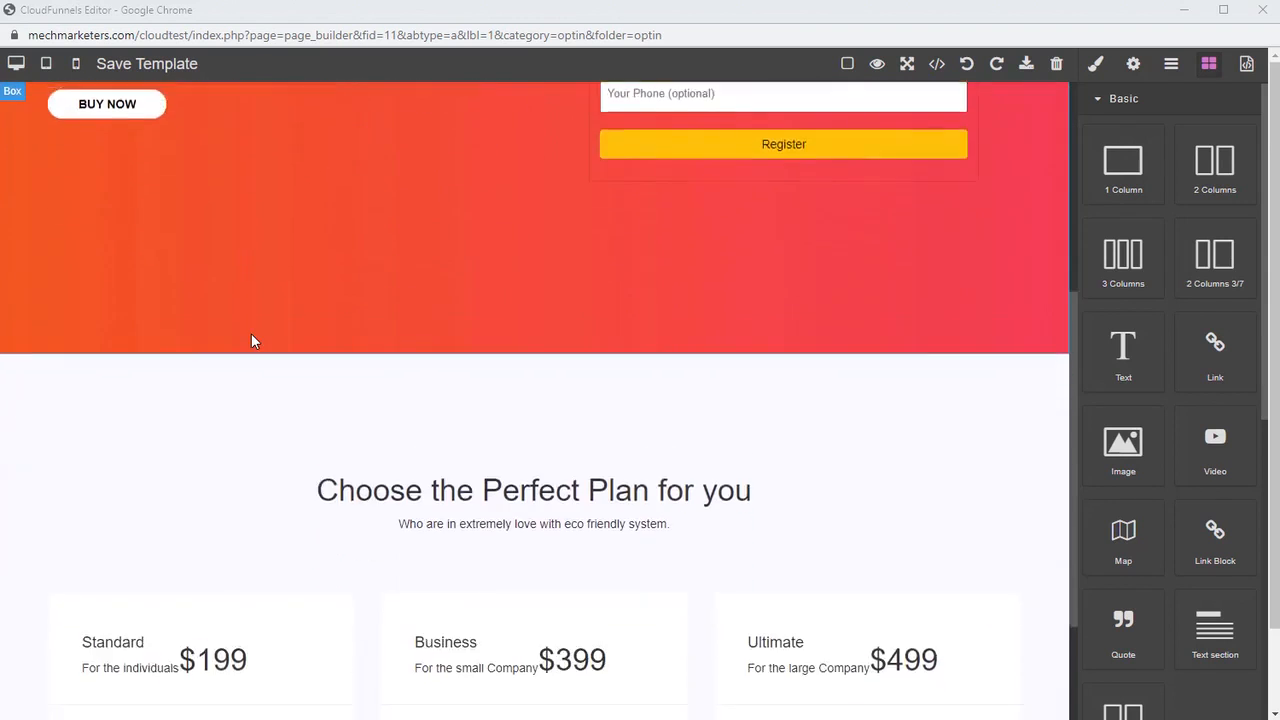
pyautogui.scroll(-3, 251, 341)
pyautogui.scroll(8, 251, 341)
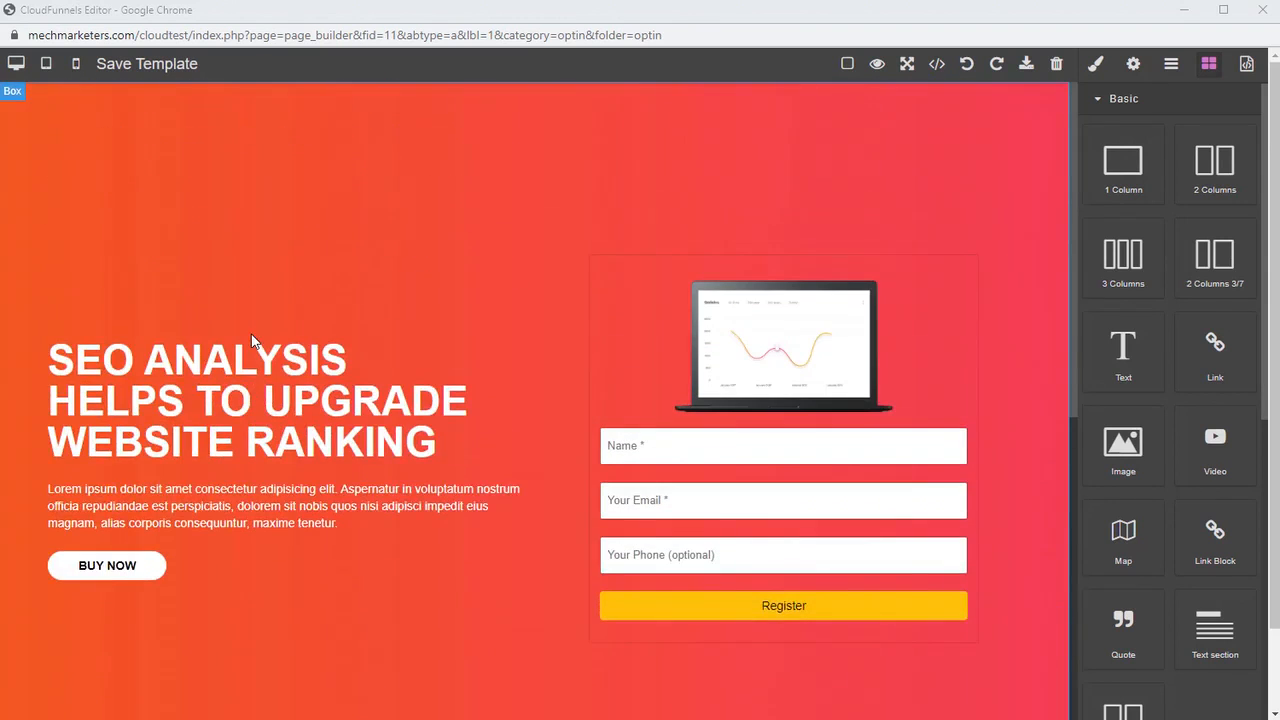
# Change the headline to "THE BEST PLACE TO BUY YOUR IT EQUIPMENT" and rewrite the paragraph beneath it as a short pitch for IT equipment
pyautogui.click(220, 413)
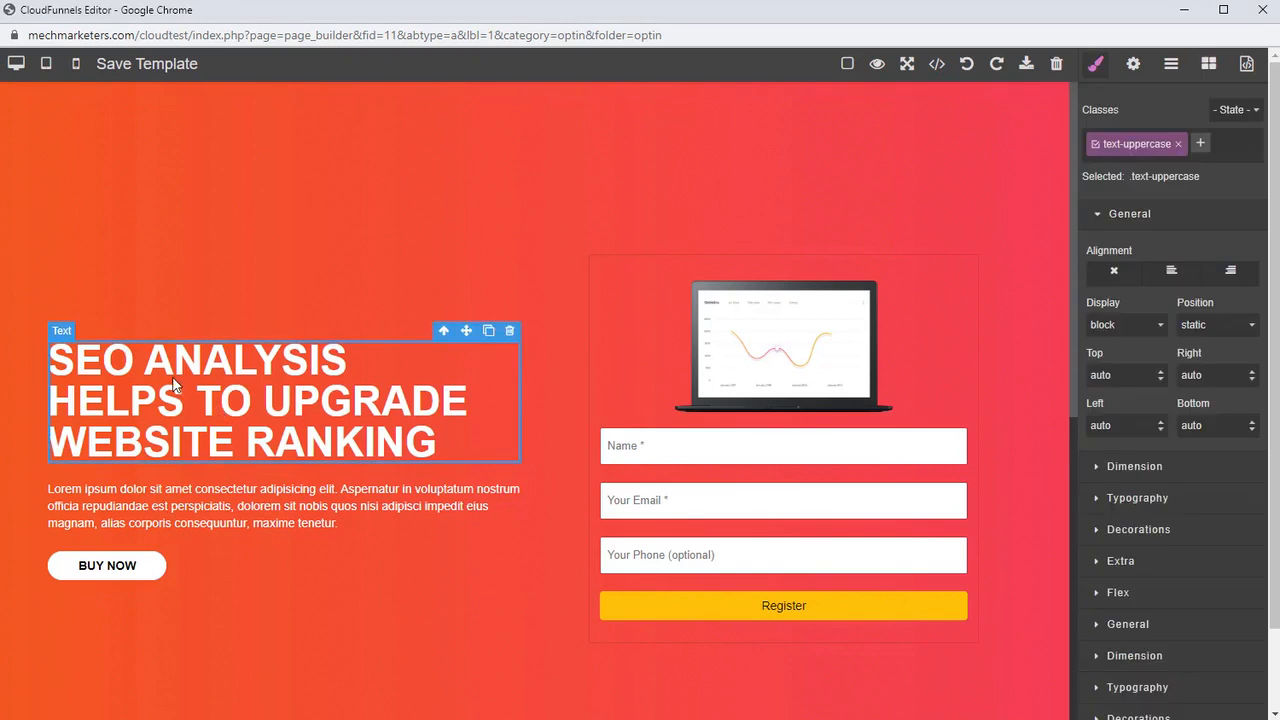
pyautogui.tripleClick(131, 374)
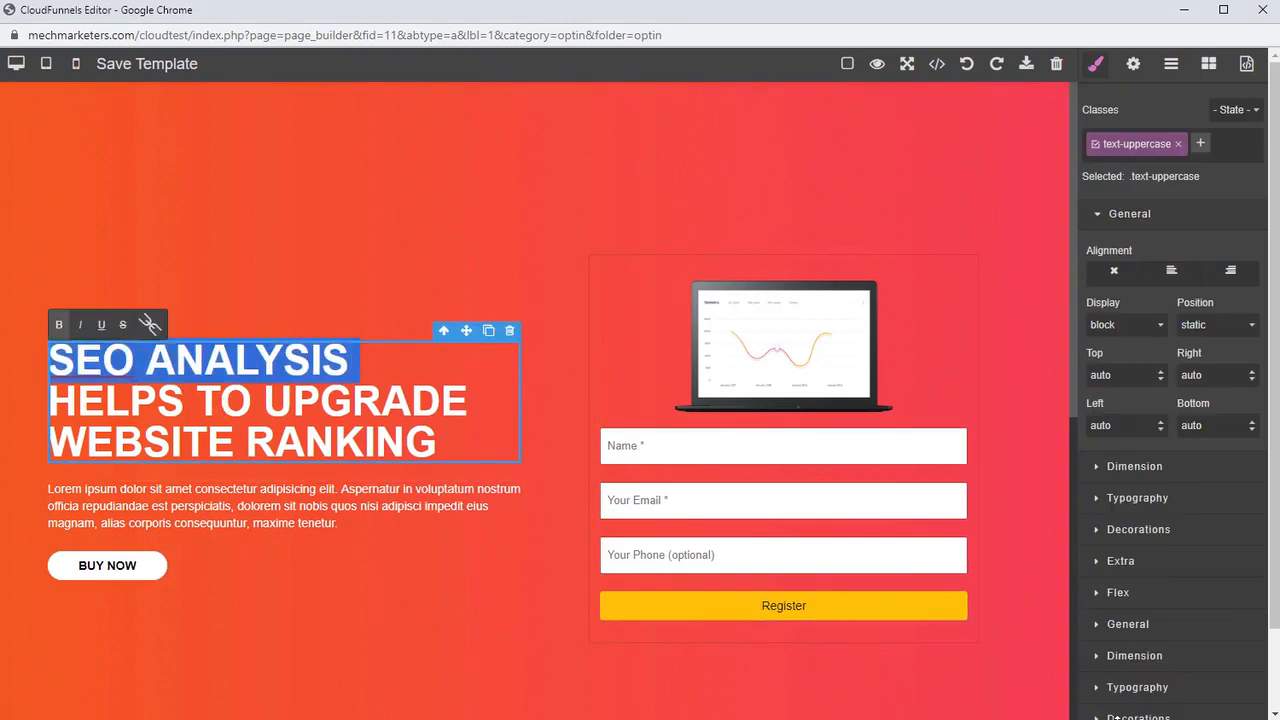
pyautogui.doubleClick(263, 370)
pyautogui.write('THE BEST PLACE TO BUY YOUR IT EQUIPMENT')
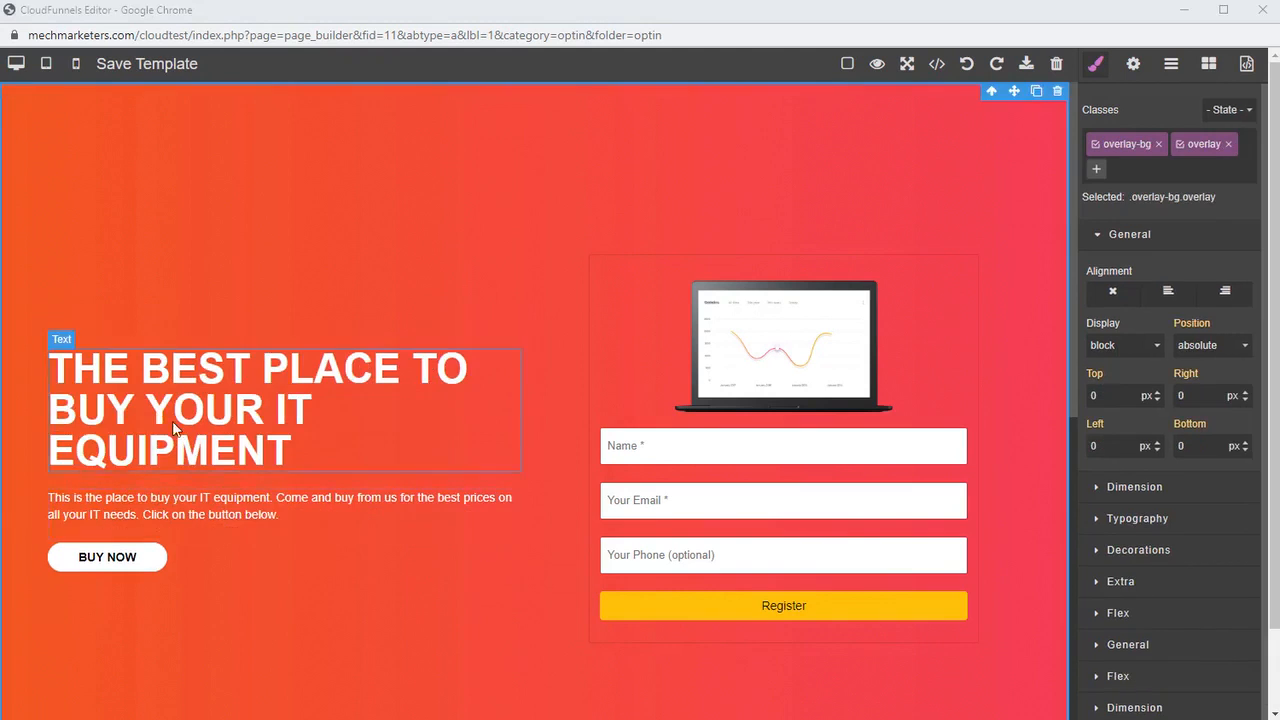
# Relabel the BUY NOW button below the headline as "GET A CUSTOM QUOTE"
pyautogui.doubleClick(115, 566)
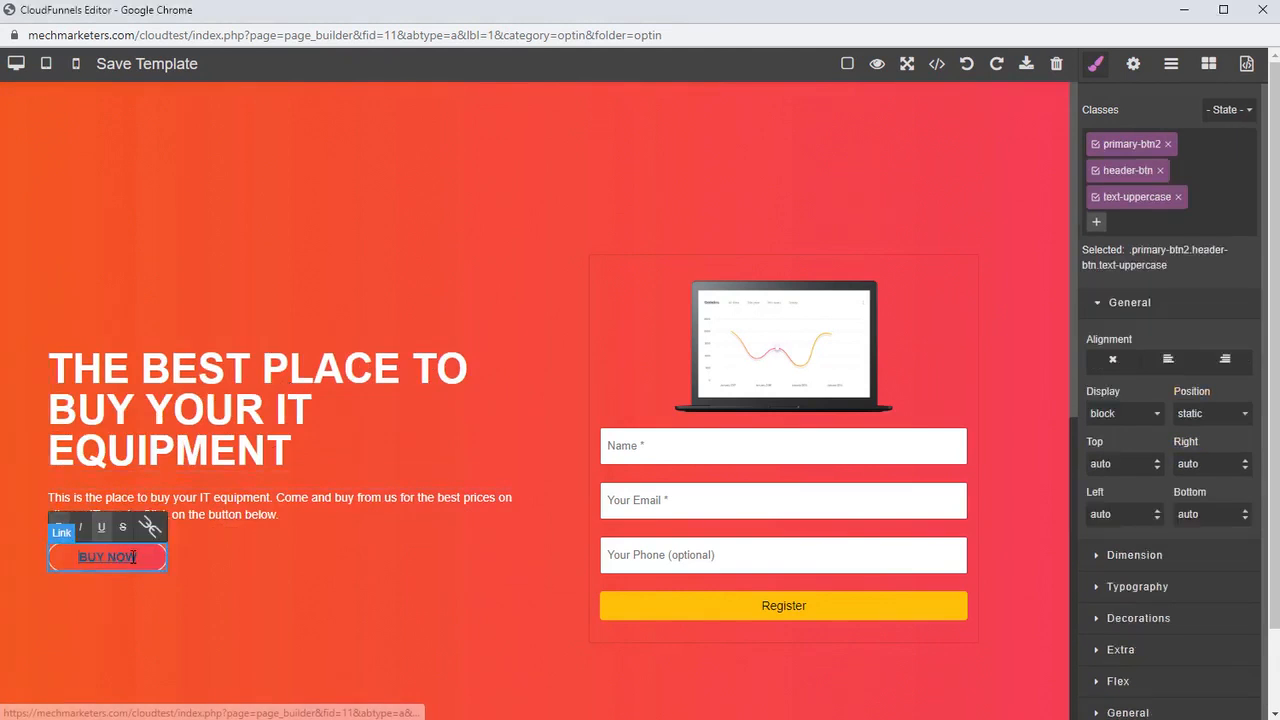
pyautogui.hotkey('ctrl', 'a')
pyautogui.write('GET A CUSTOM QUT')
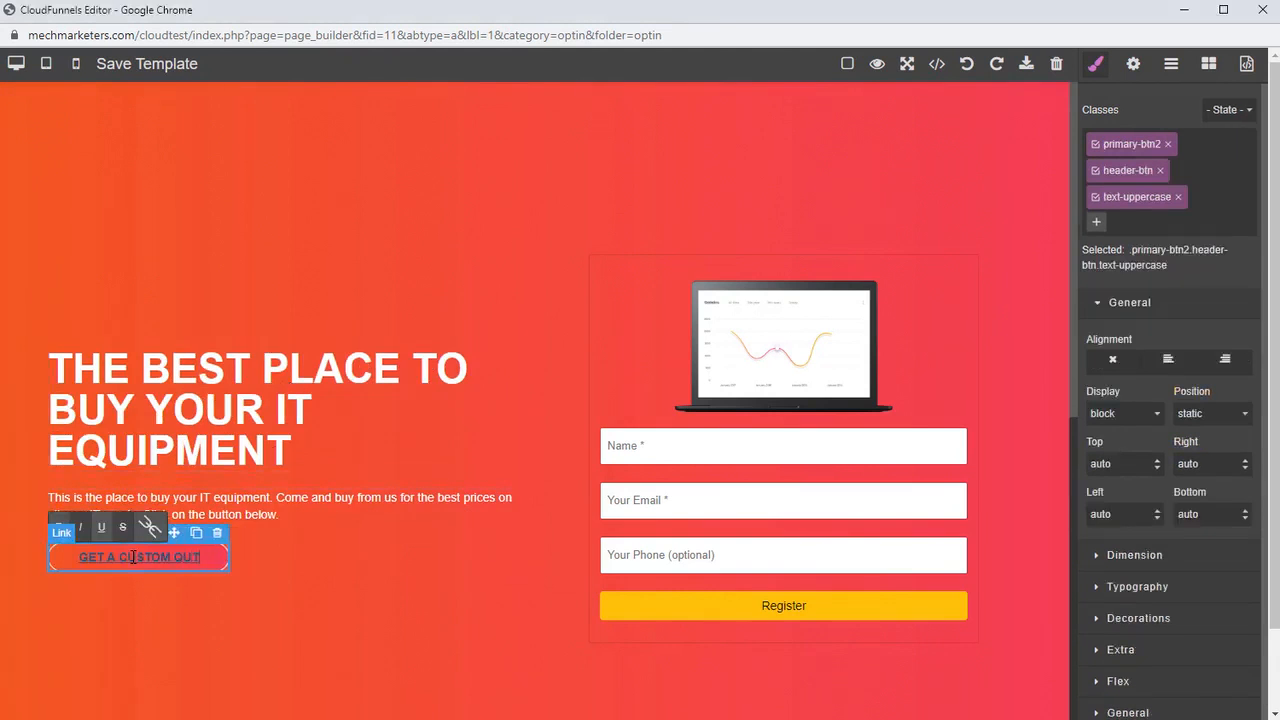
pyautogui.press('BackSpace')
pyautogui.write('OTE')
pyautogui.click(457, 583)
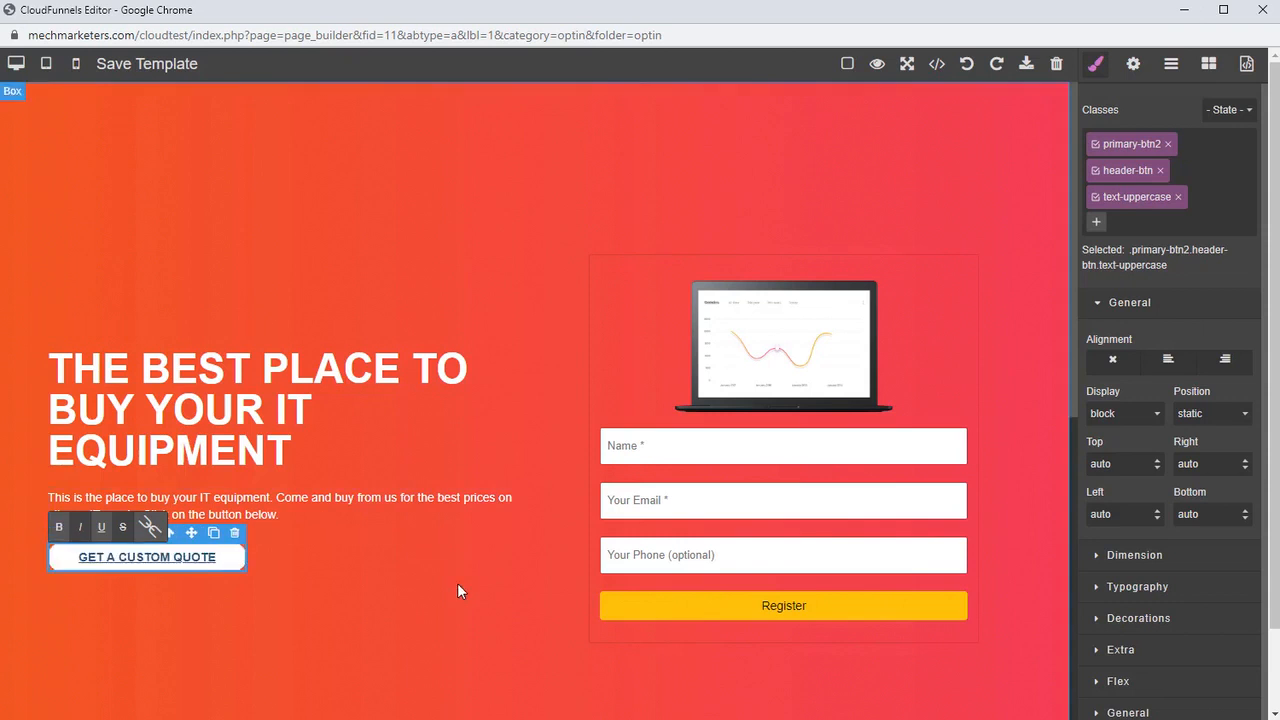
pyautogui.click(840, 355)
pyautogui.click(512, 445)
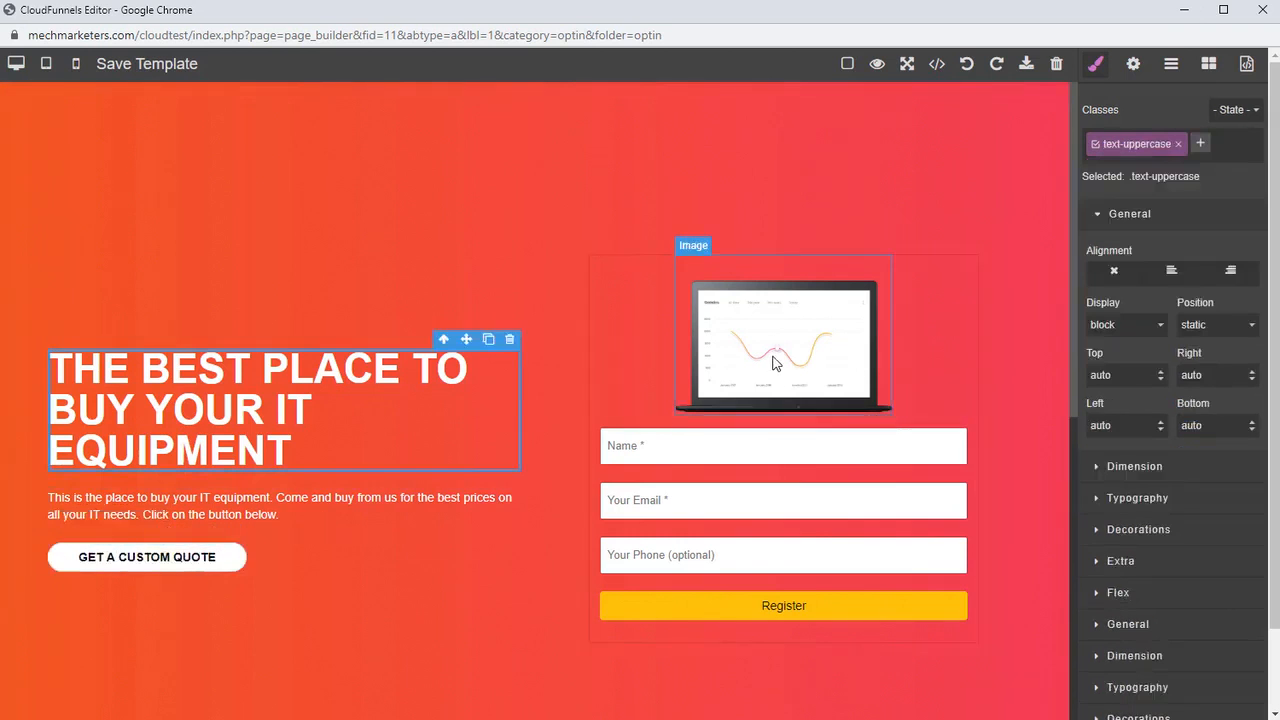
# Examine the tools and filters in the laptop picture's image editor, and close it without applying any change
pyautogui.click(771, 360)
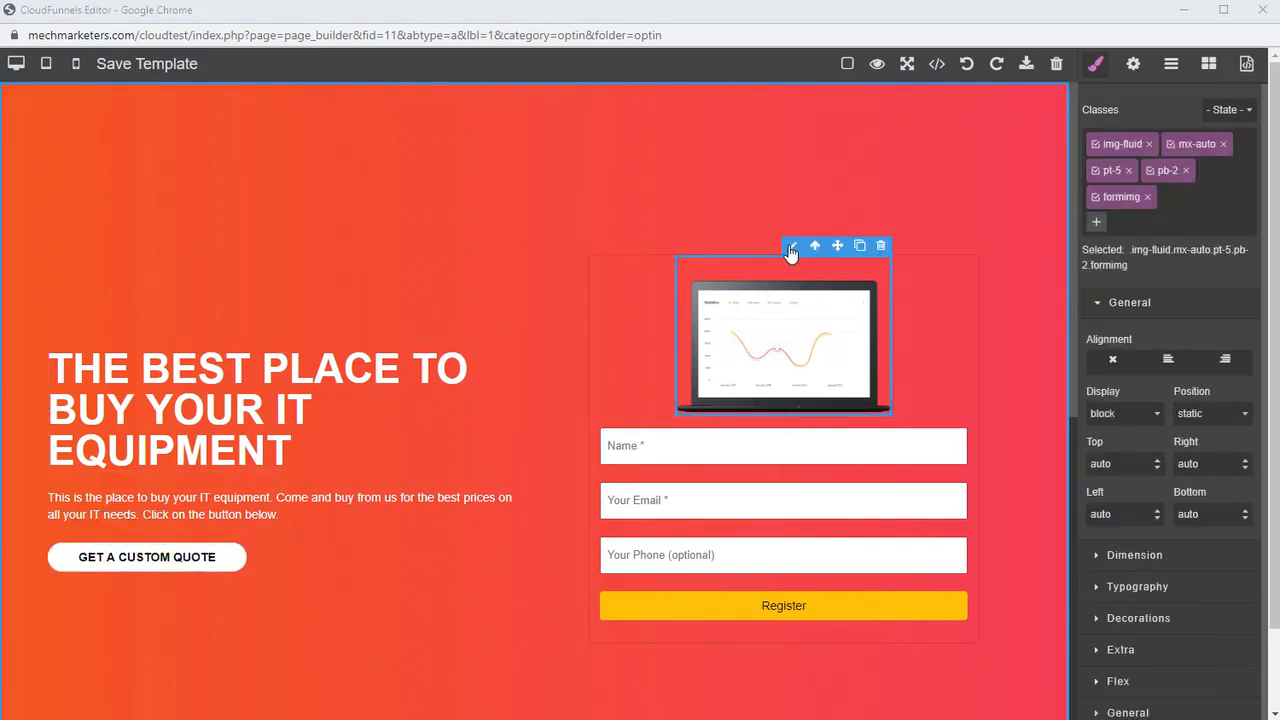
pyautogui.click(791, 246)
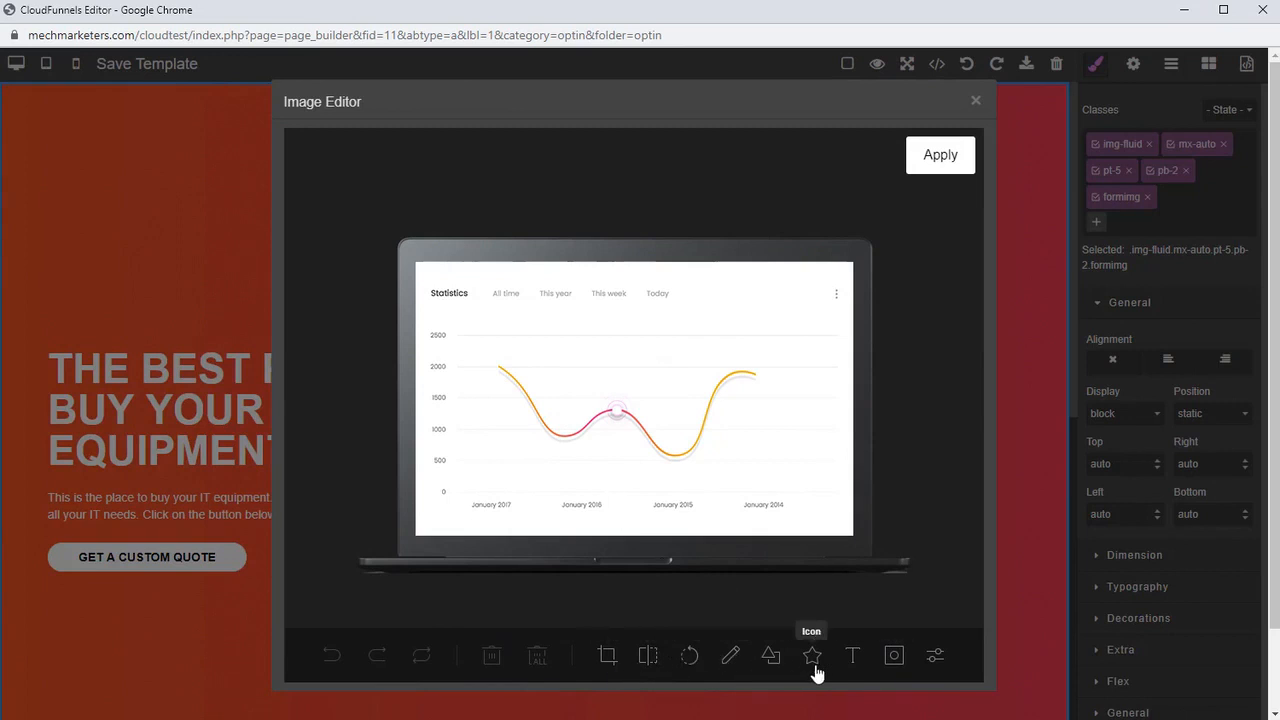
pyautogui.click(933, 664)
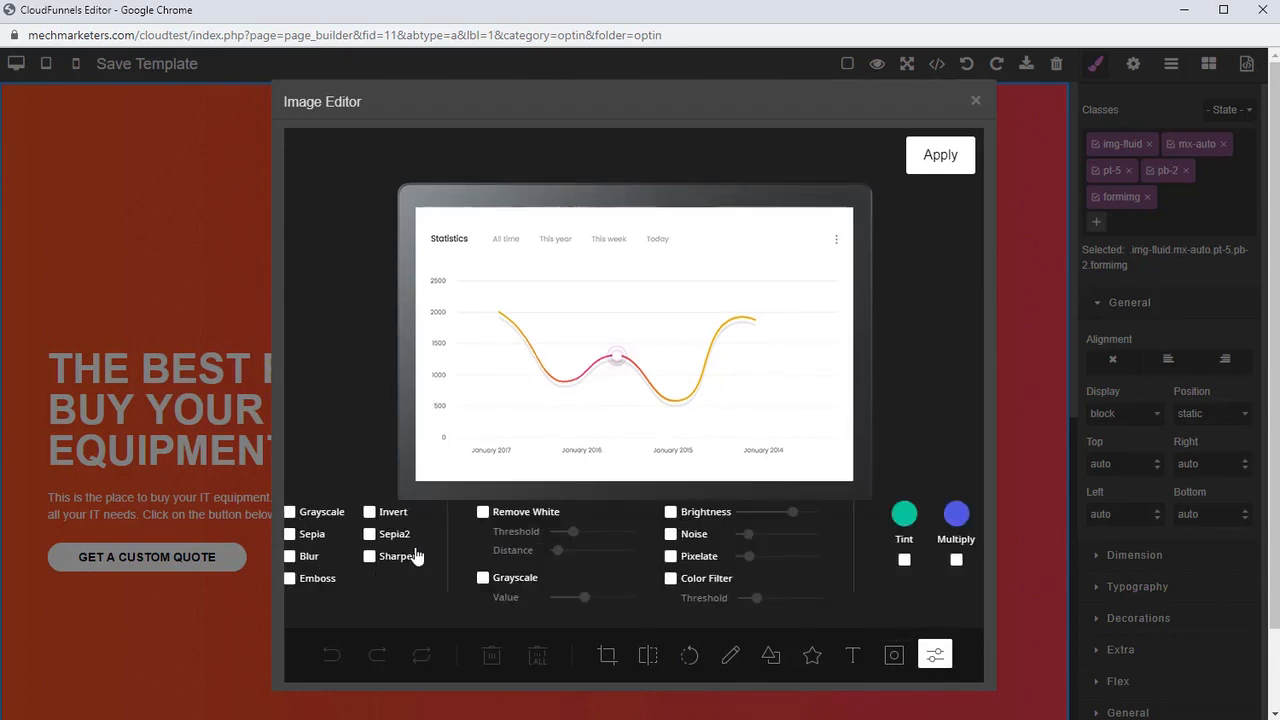
pyautogui.click(314, 538)
pyautogui.click(312, 538)
pyautogui.click(975, 101)
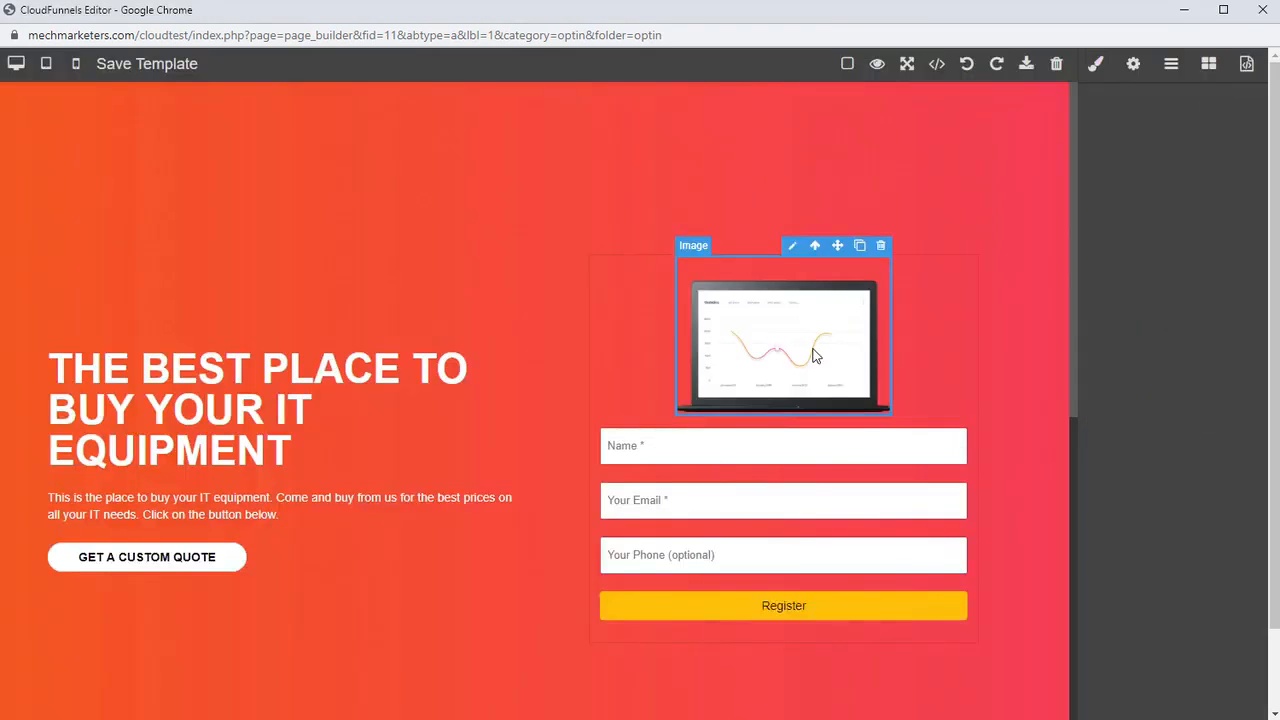
# Replace the laptop picture above the form by uploading and selecting Clipart-Email-10981046.png from the equipment folder
pyautogui.doubleClick(815, 355)
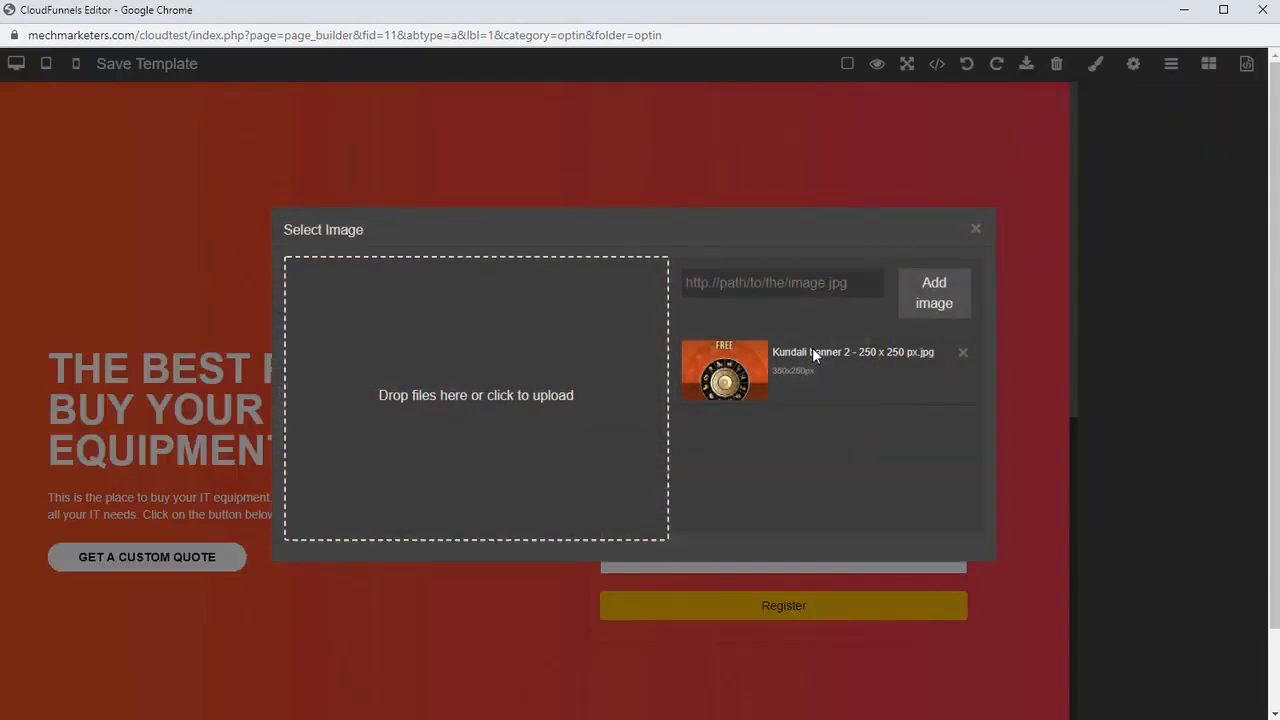
pyautogui.click(465, 396)
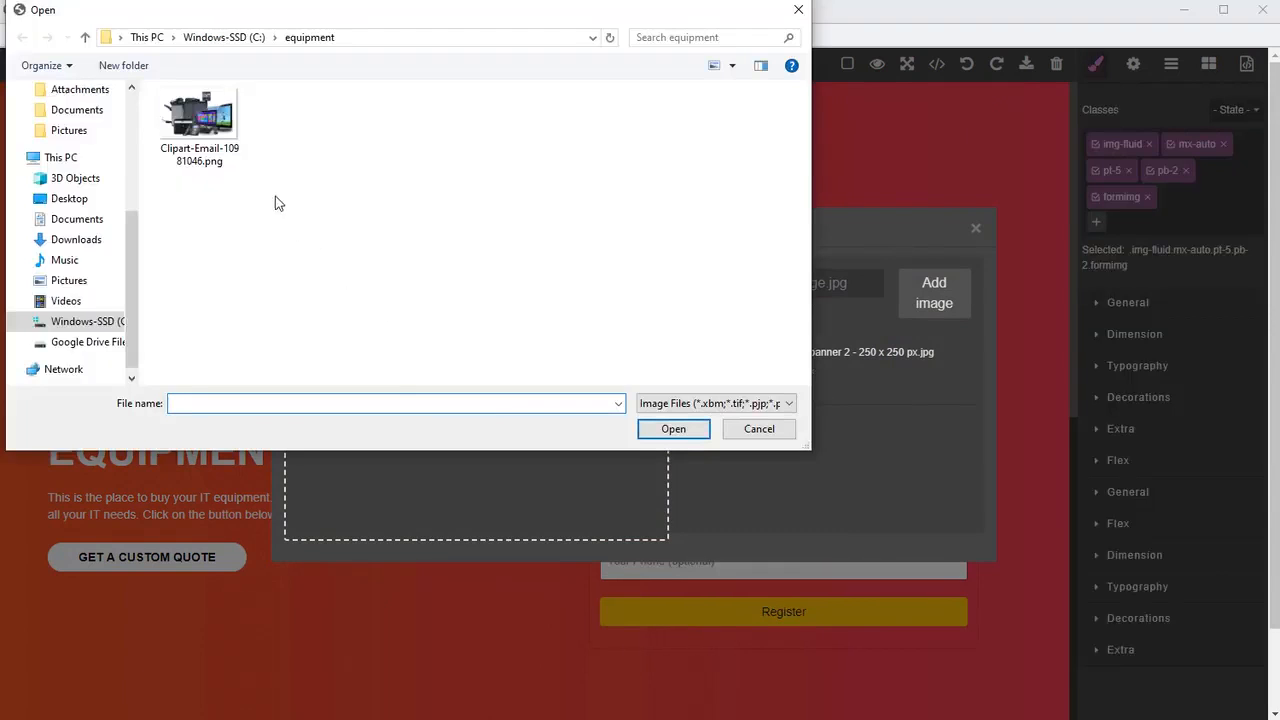
pyautogui.doubleClick(218, 140)
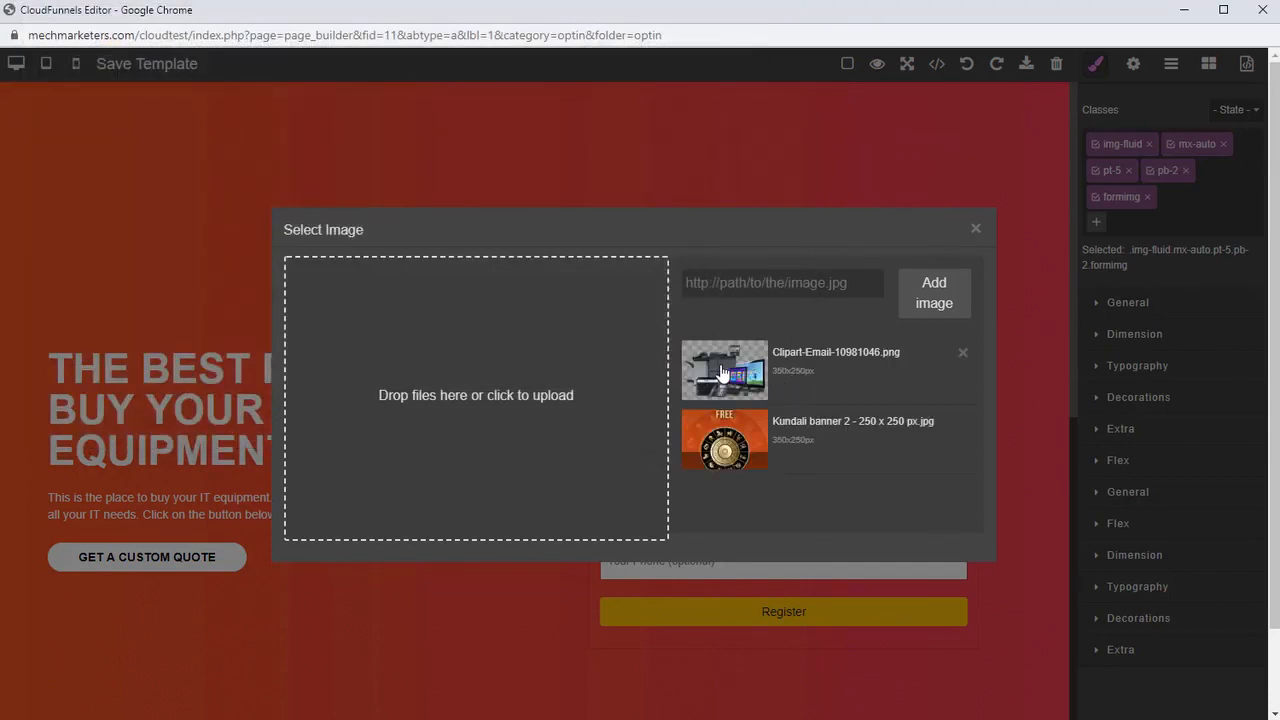
pyautogui.click(720, 372)
pyautogui.click(590, 338)
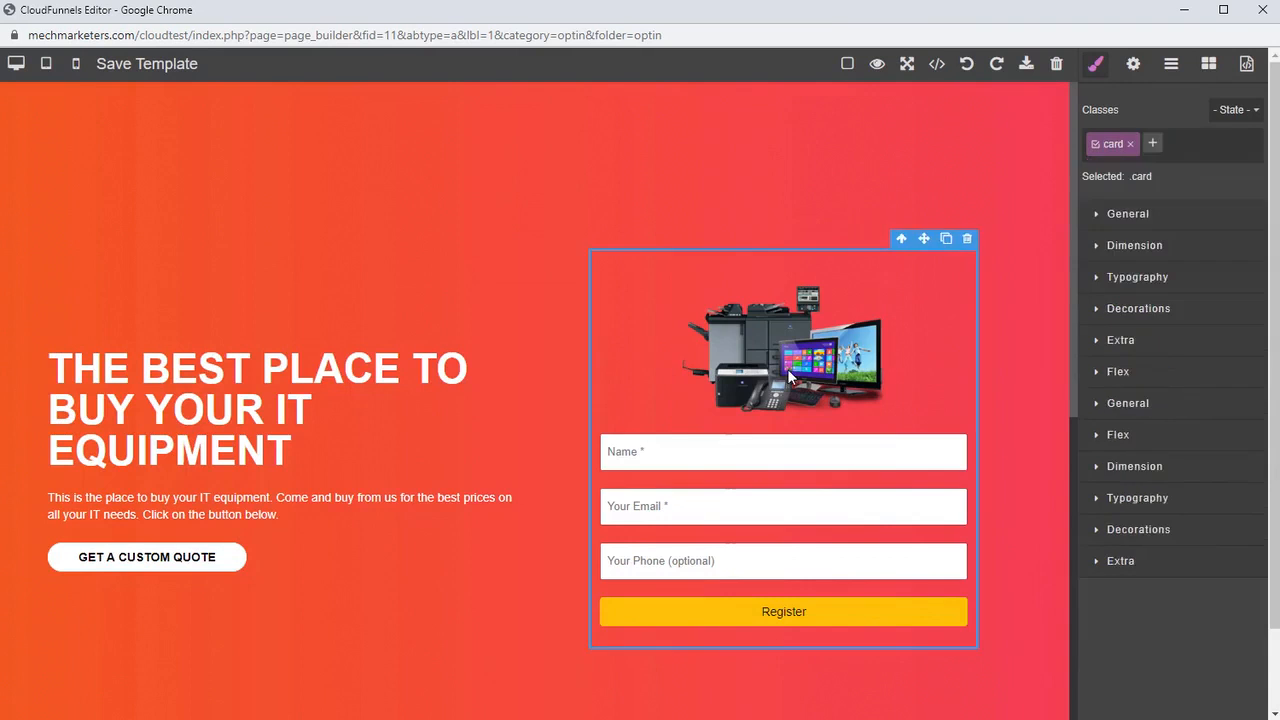
# Enlarge the equipment picture to the full width of the form fields and save the Optin page template
pyautogui.click(722, 310)
pyautogui.moveTo(676, 250); pyautogui.dragTo(525, 121)
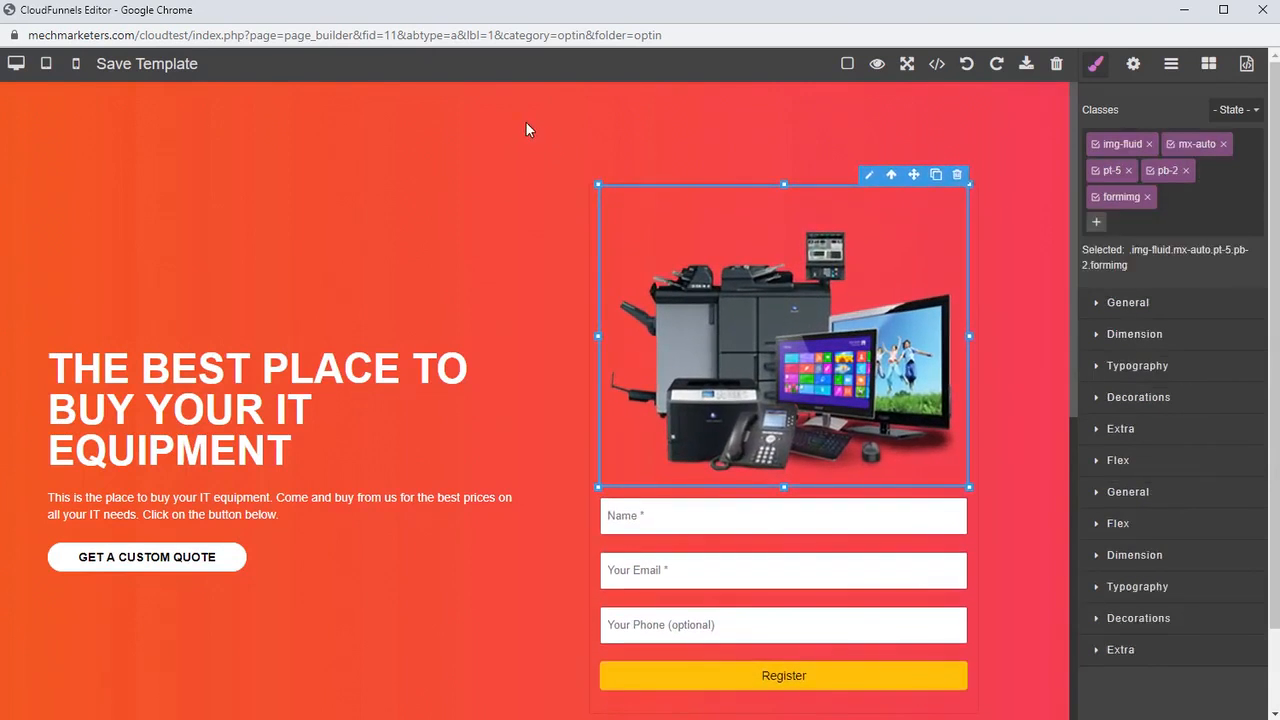
pyautogui.click(400, 330)
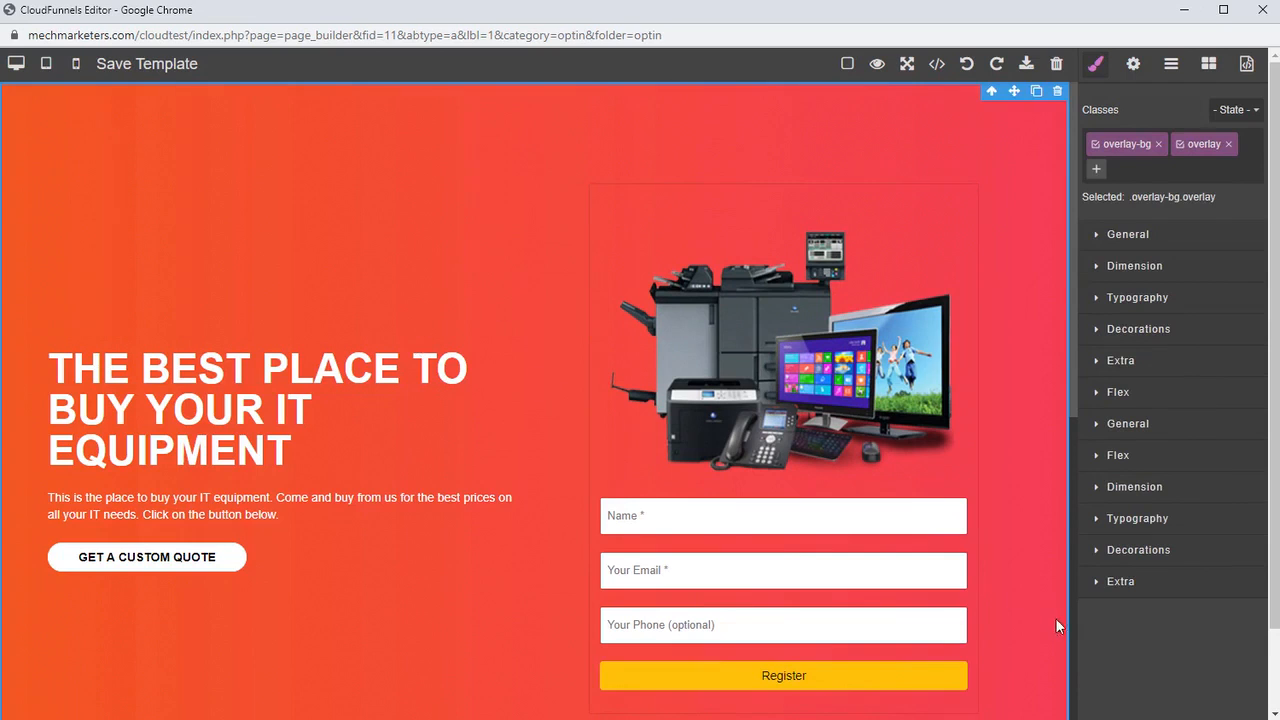
pyautogui.click(133, 70)
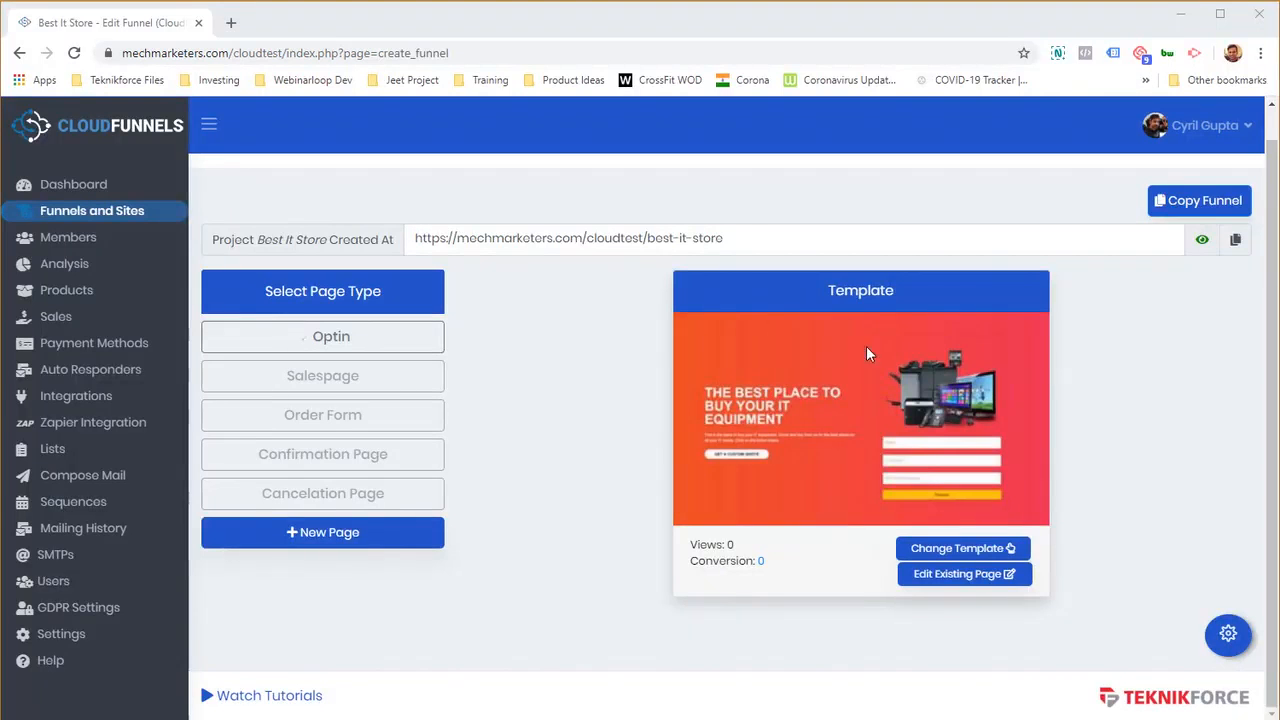
# Browse the sales templates for the funnel's Salespage and apply the Sales-2 template to it
pyautogui.click(388, 376)
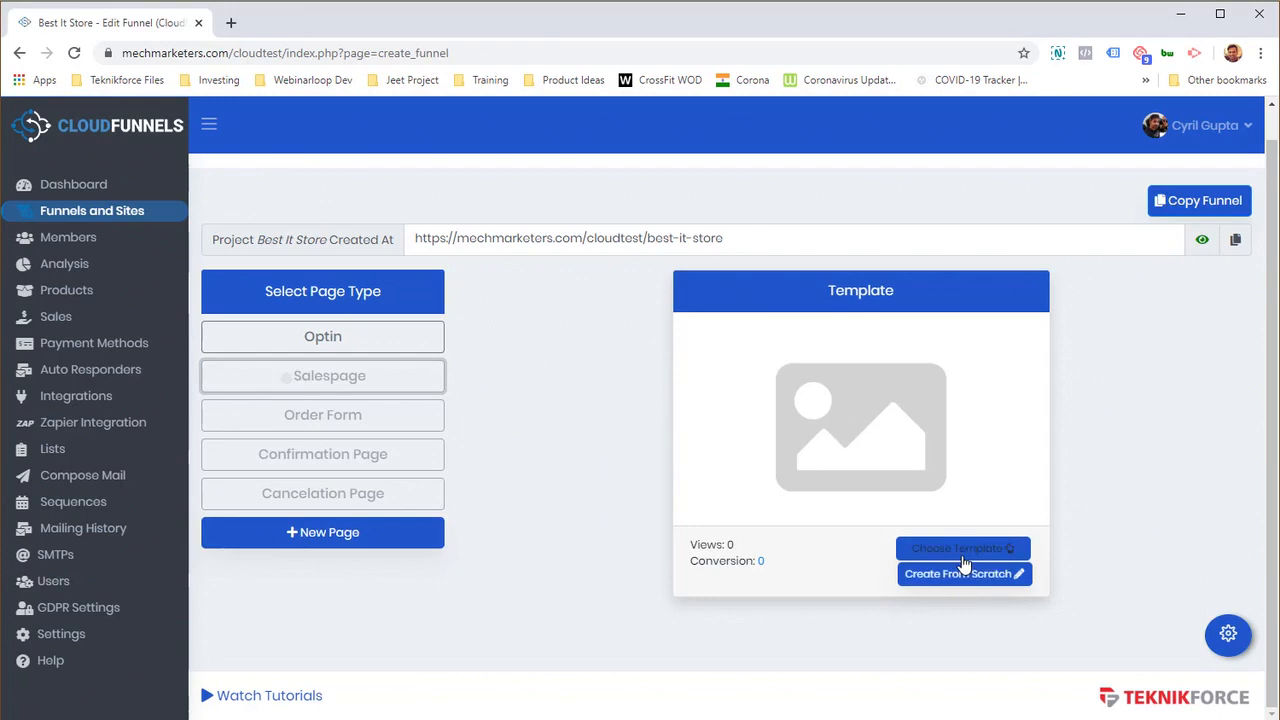
pyautogui.click(964, 567)
pyautogui.scroll(-10, 894, 529)
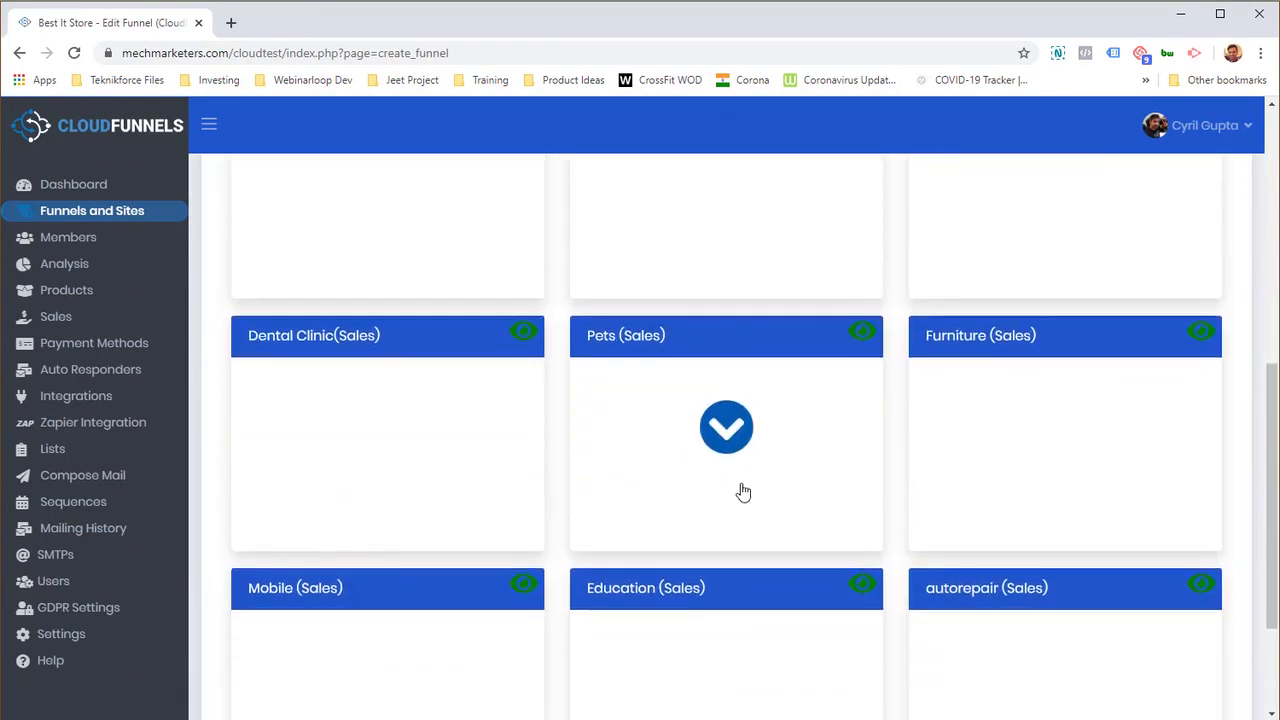
pyautogui.scroll(10, 743, 491)
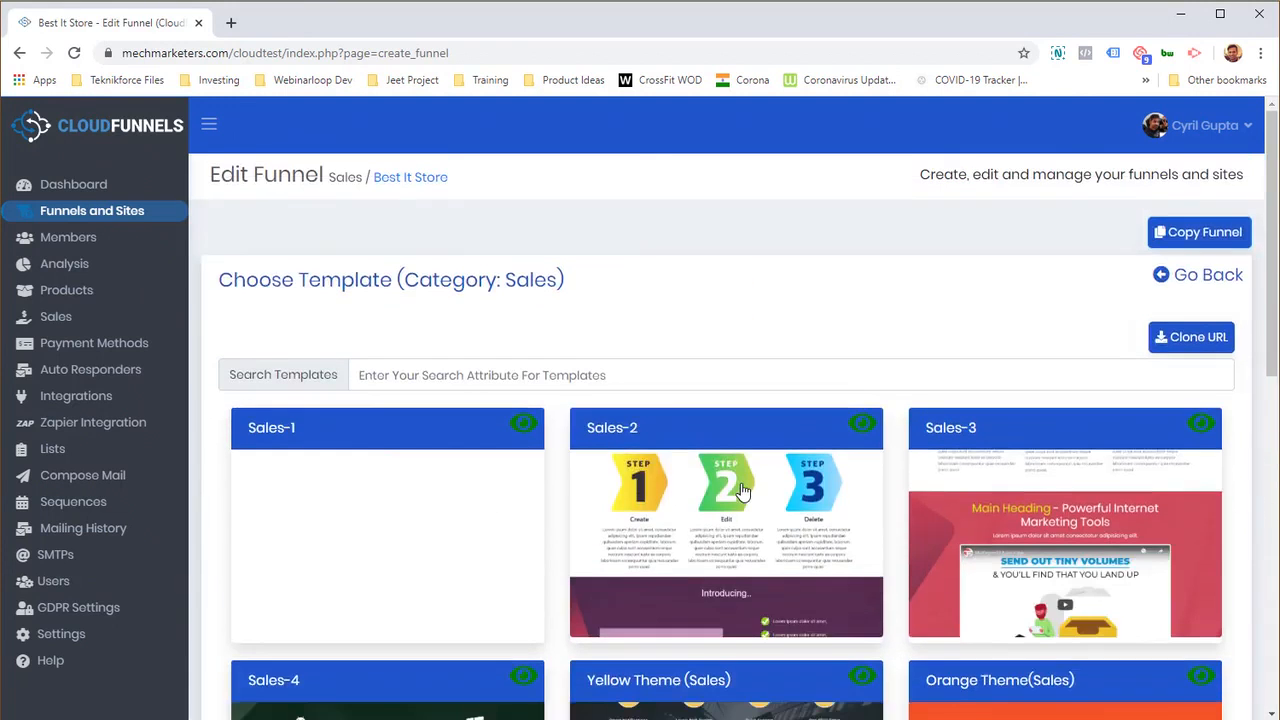
pyautogui.click(733, 510)
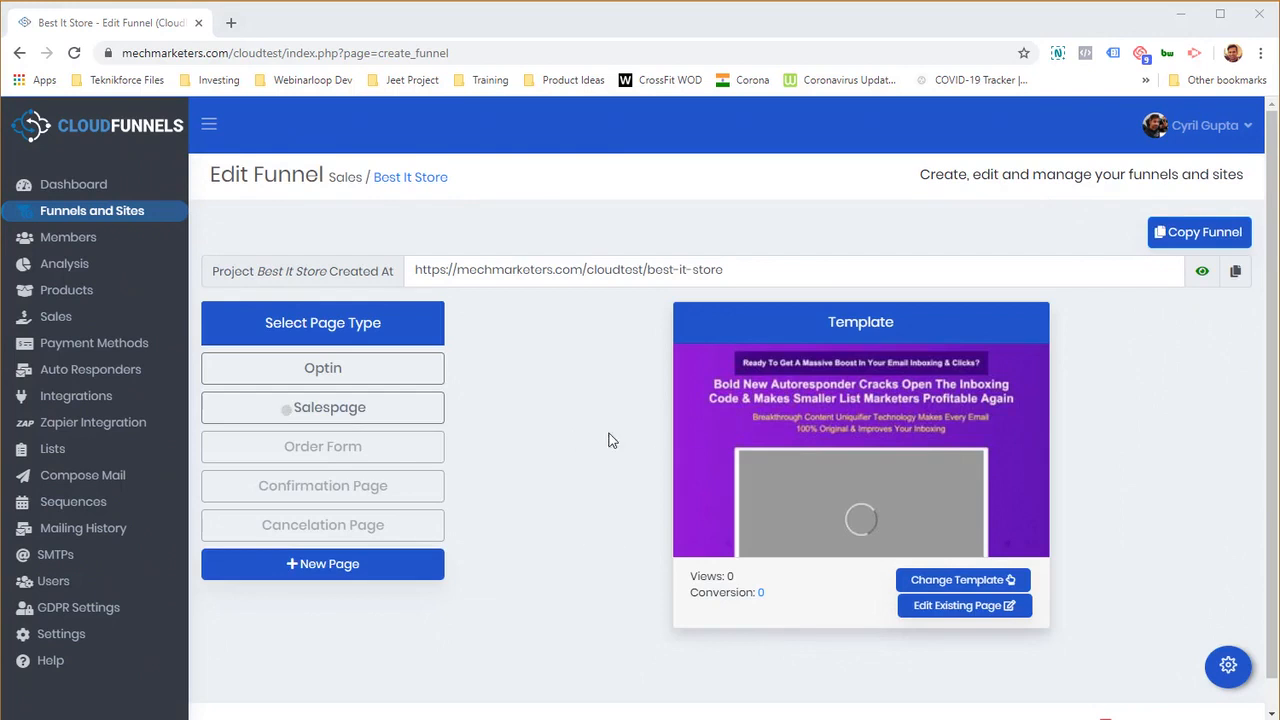
# Look through the funnel's Order Form, Confirmation Page, Cancelation Page and Salespage entries
pyautogui.click(387, 451)
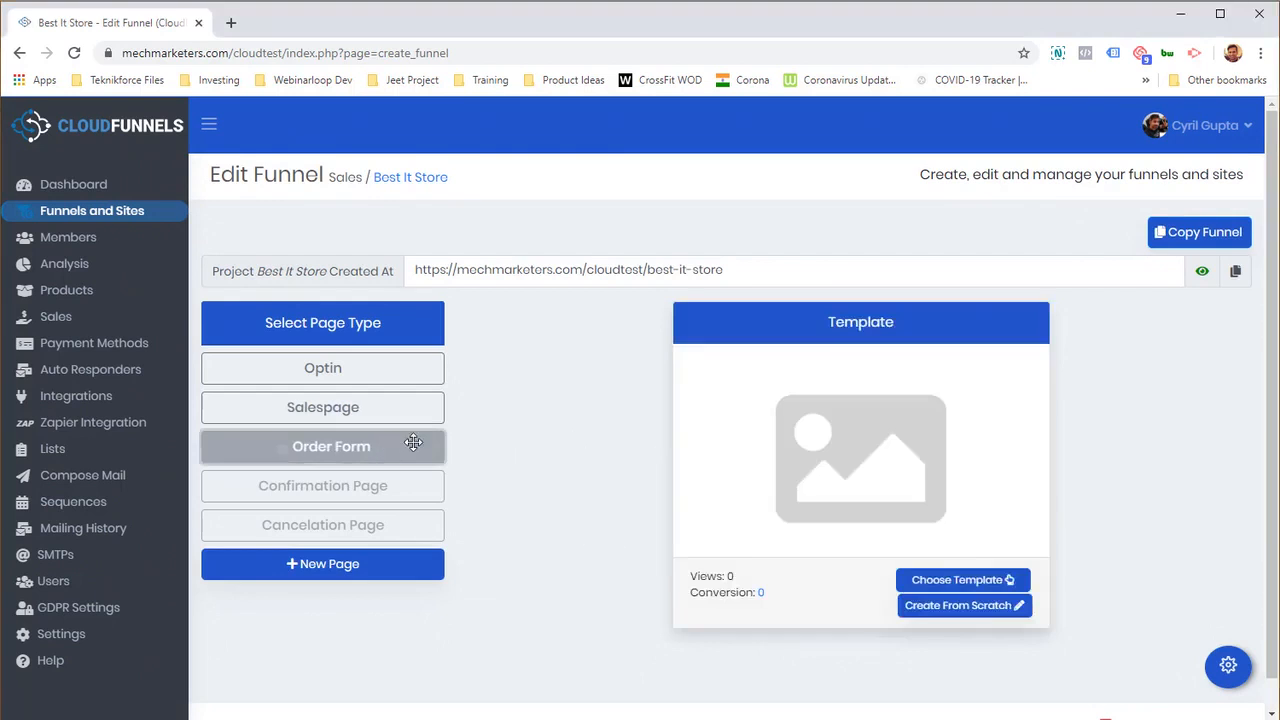
pyautogui.click(380, 485)
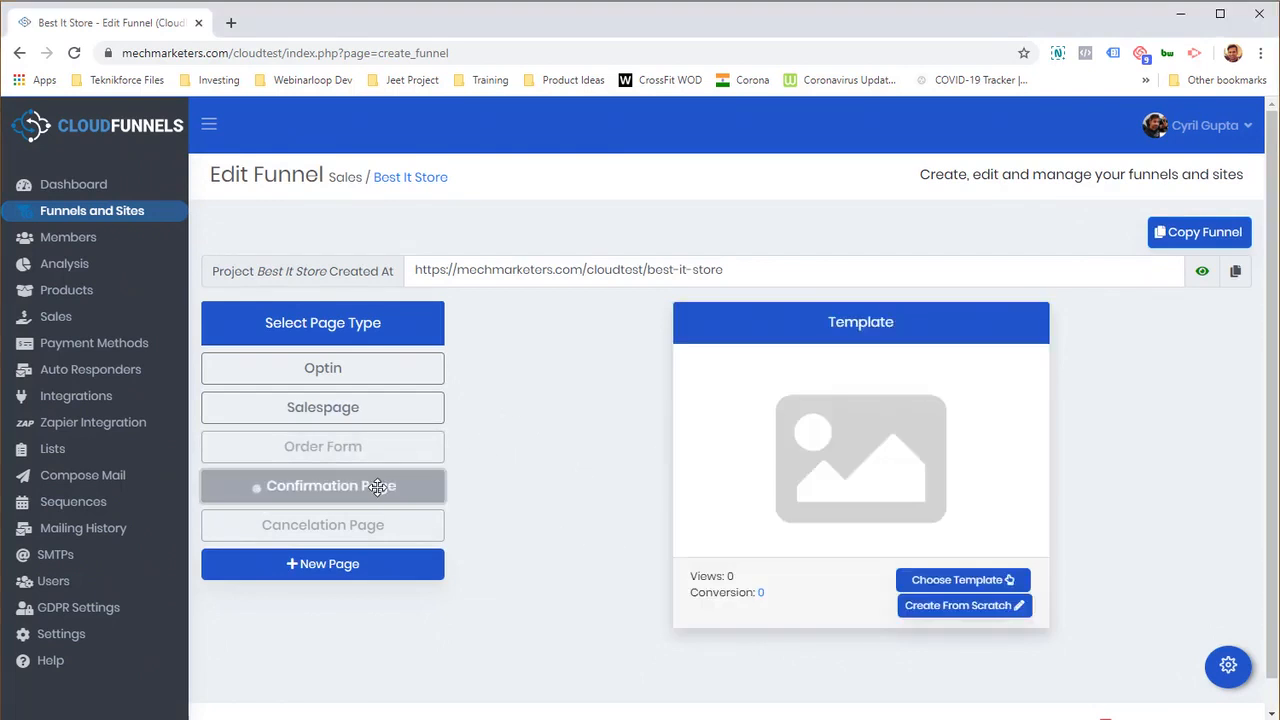
pyautogui.click(397, 518)
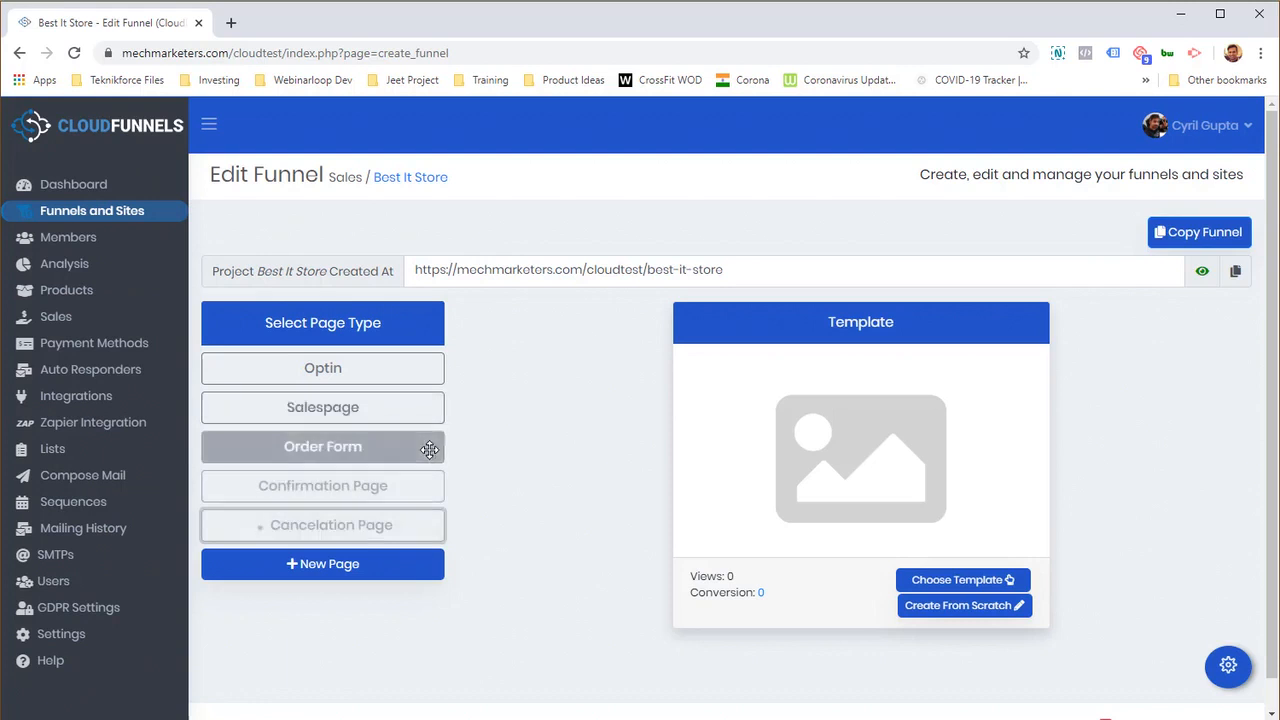
pyautogui.click(393, 417)
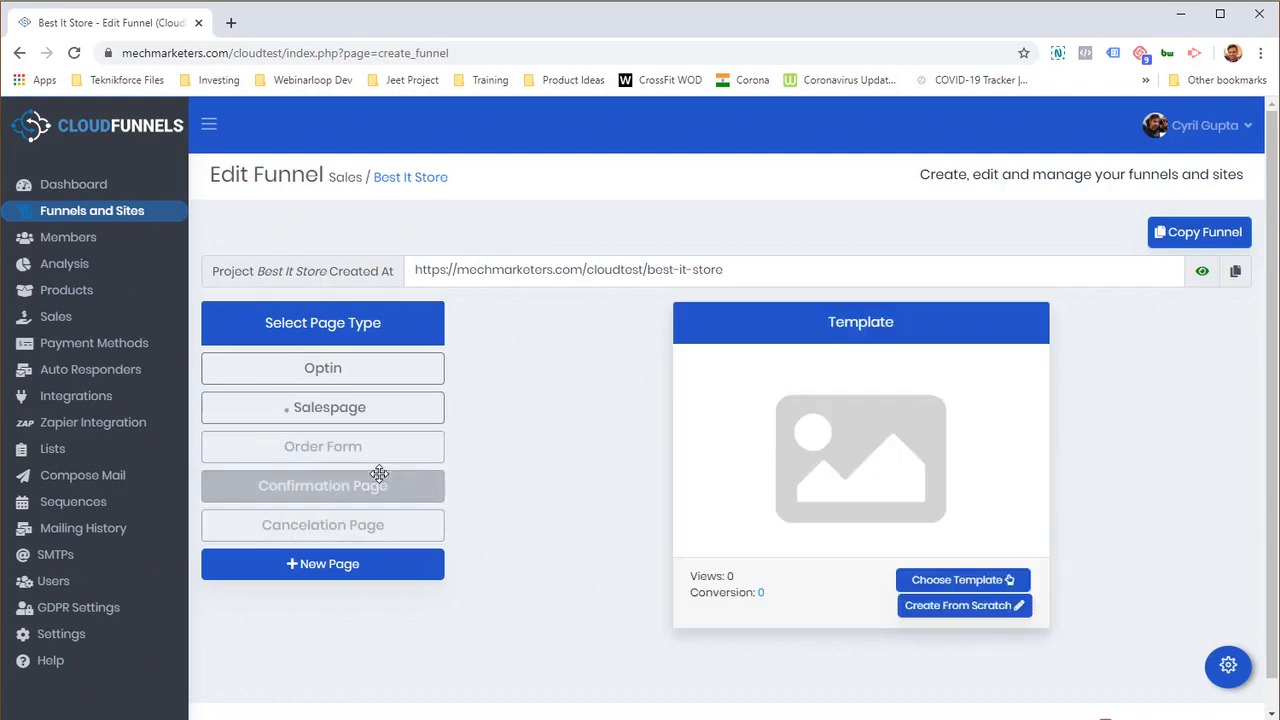
pyautogui.click(376, 456)
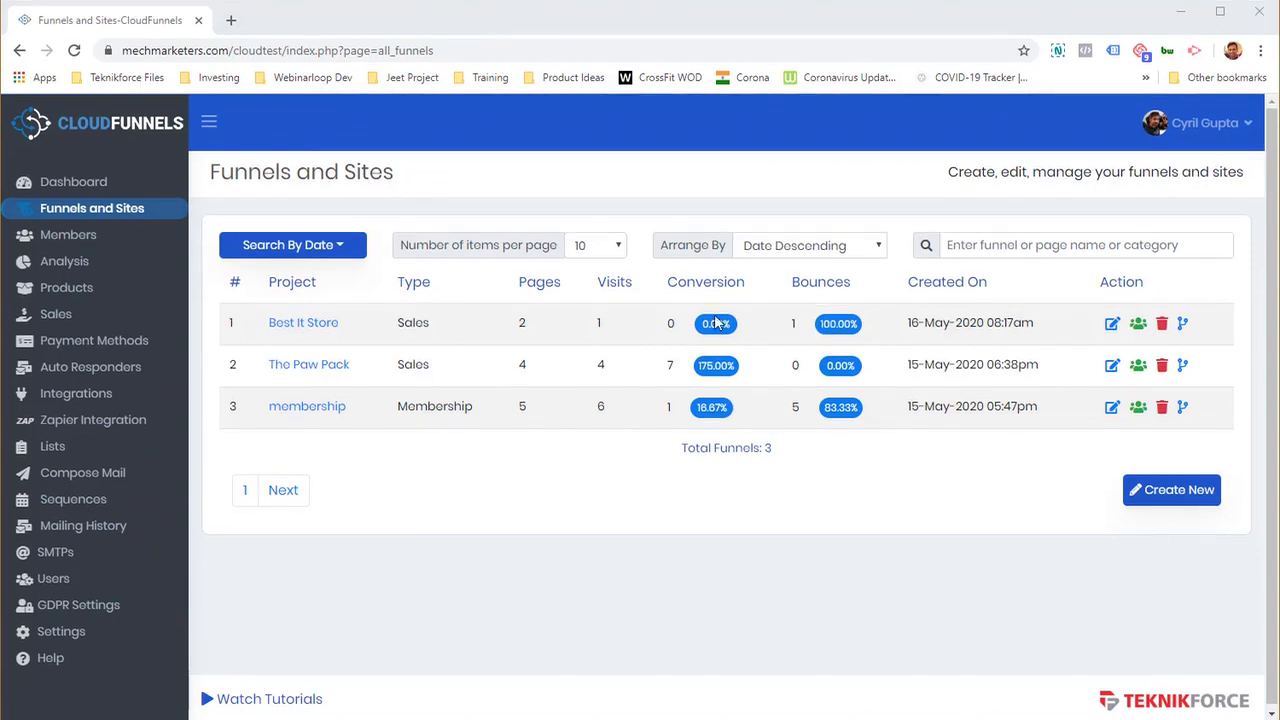
# Examine the funnel list's conversion figures, items-per-page setting, sorting choices and search field
pyautogui.click(733, 324)
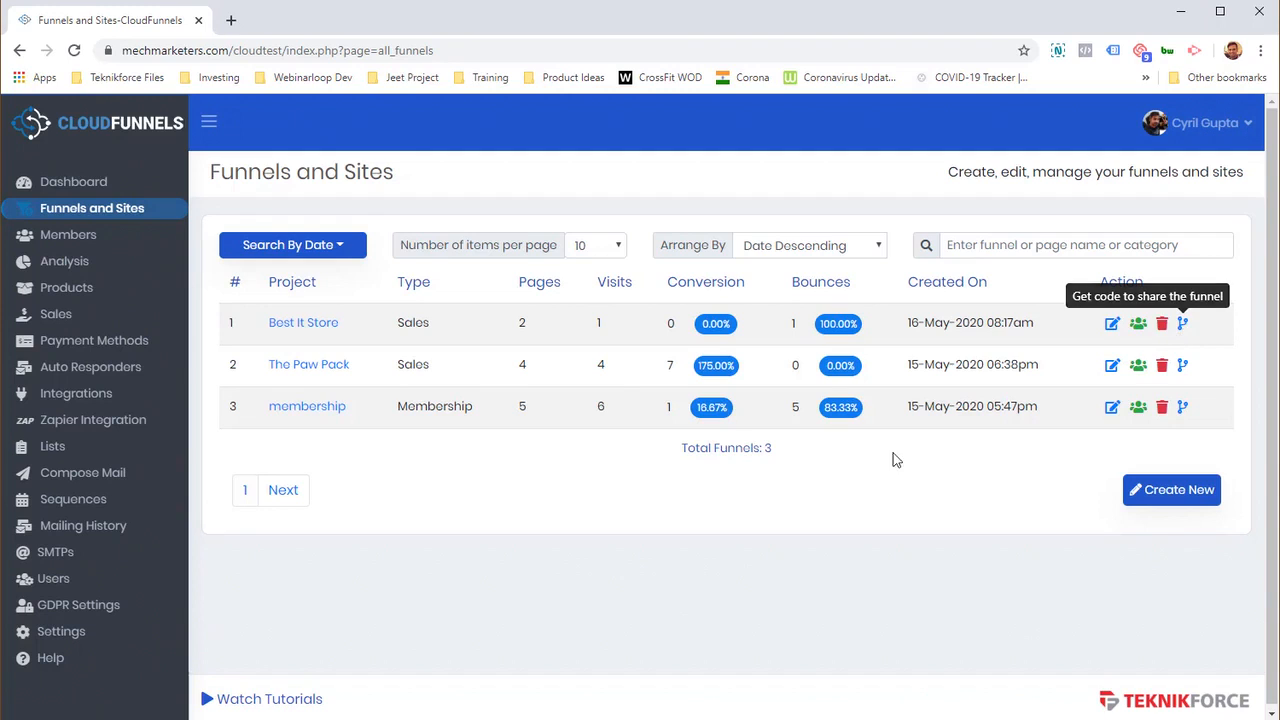
pyautogui.click(617, 247)
pyautogui.click(822, 257)
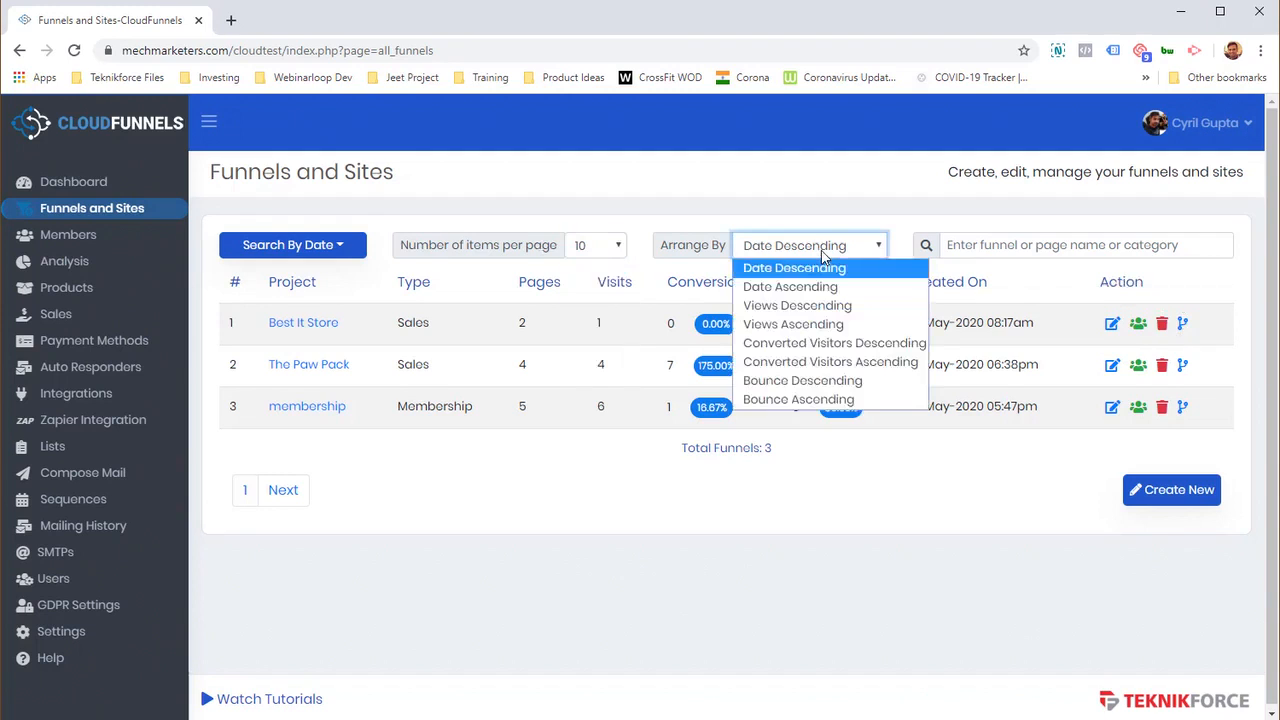
pyautogui.click(995, 250)
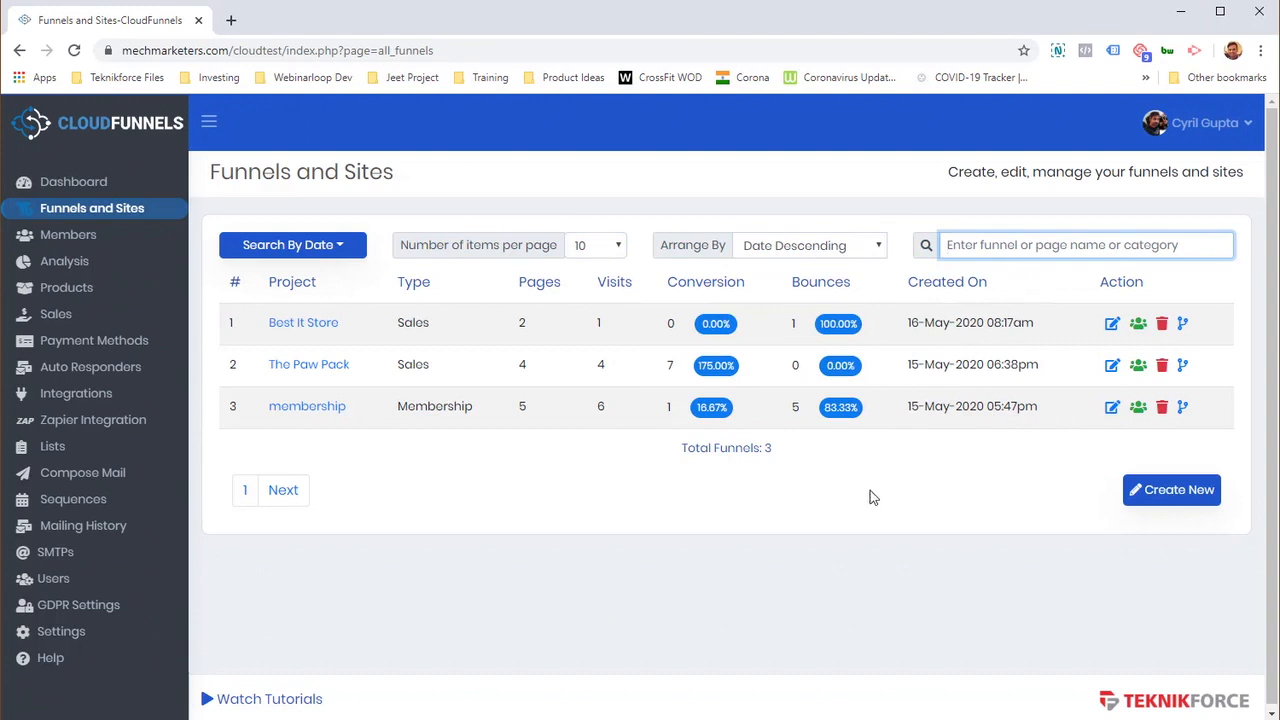
# Open The Paw Pack funnel for editing and review its salespage settings, from the page URL down to the integration choices
pyautogui.click(1112, 365)
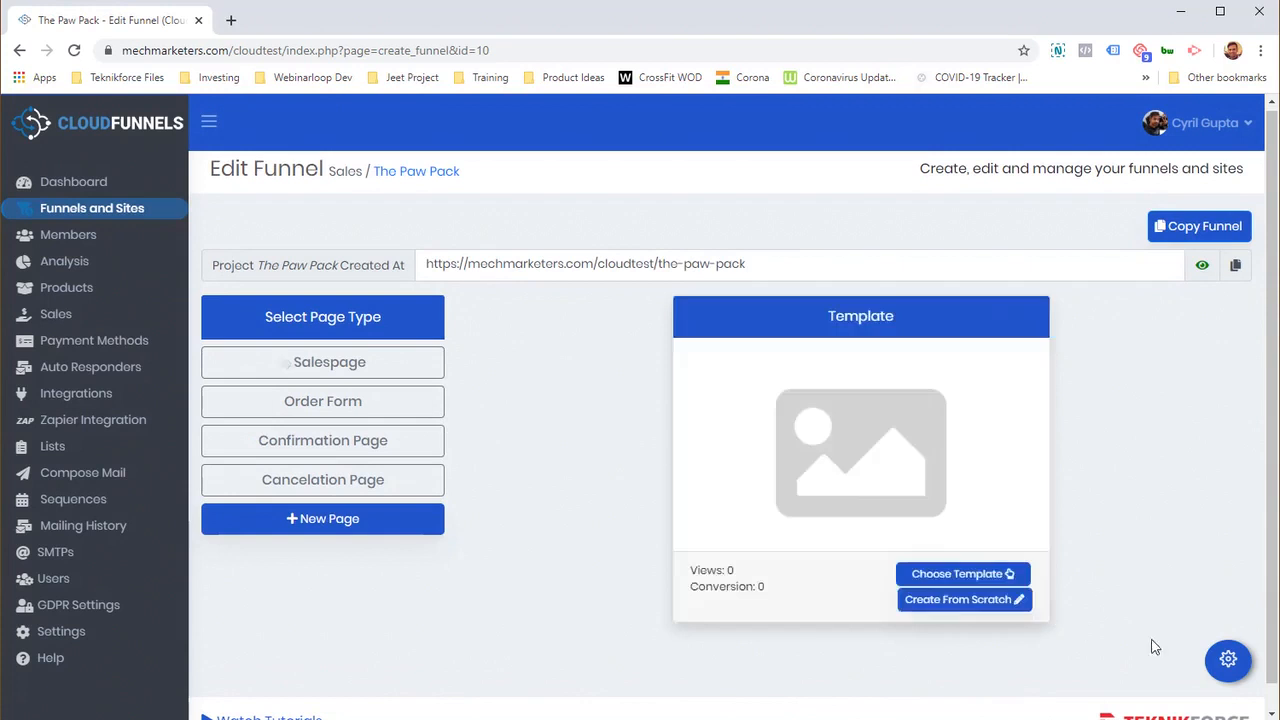
pyautogui.click(1226, 660)
pyautogui.scroll(-2, 383, 463)
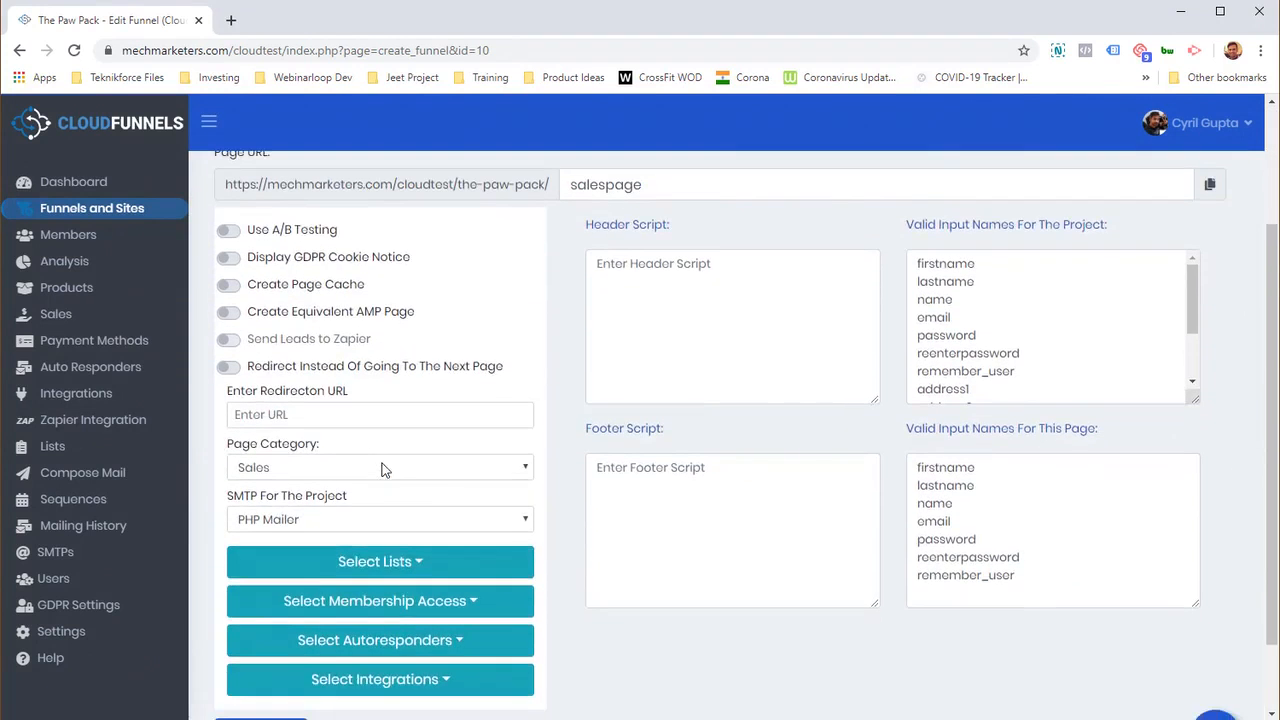
pyautogui.scroll(2, 449, 494)
pyautogui.scroll(-1, 300, 340)
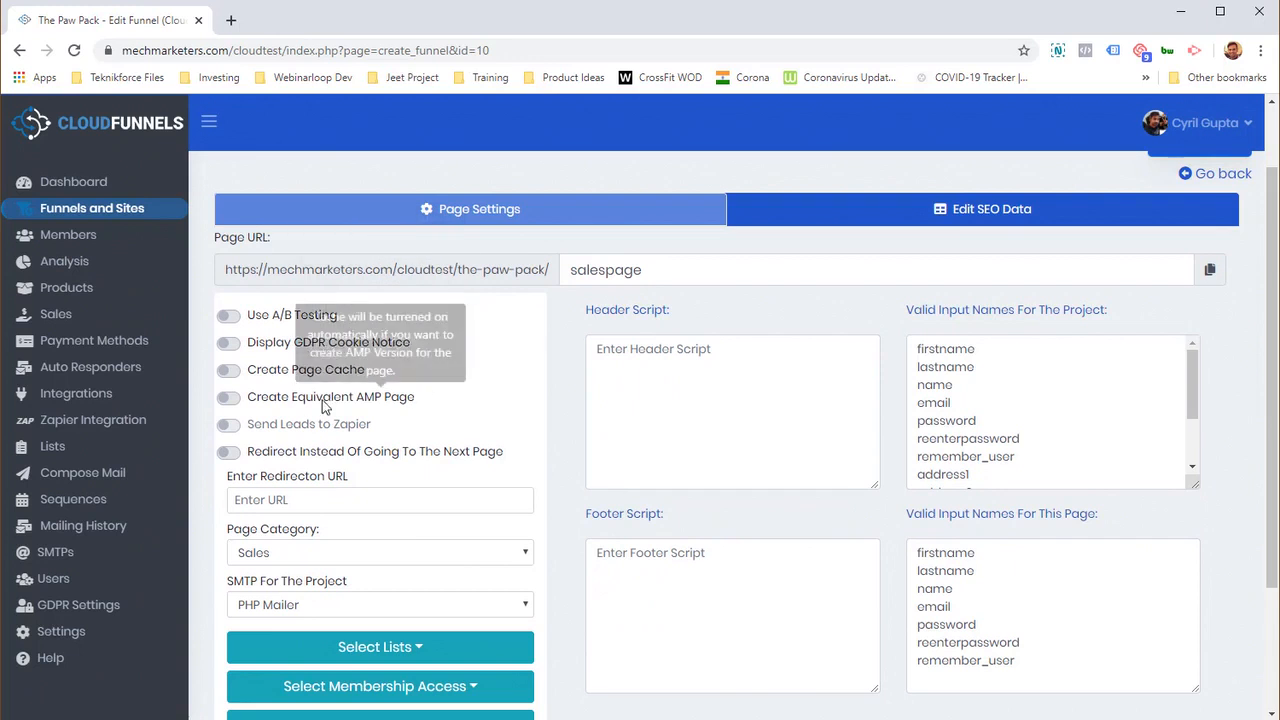
pyautogui.scroll(-1, 285, 350)
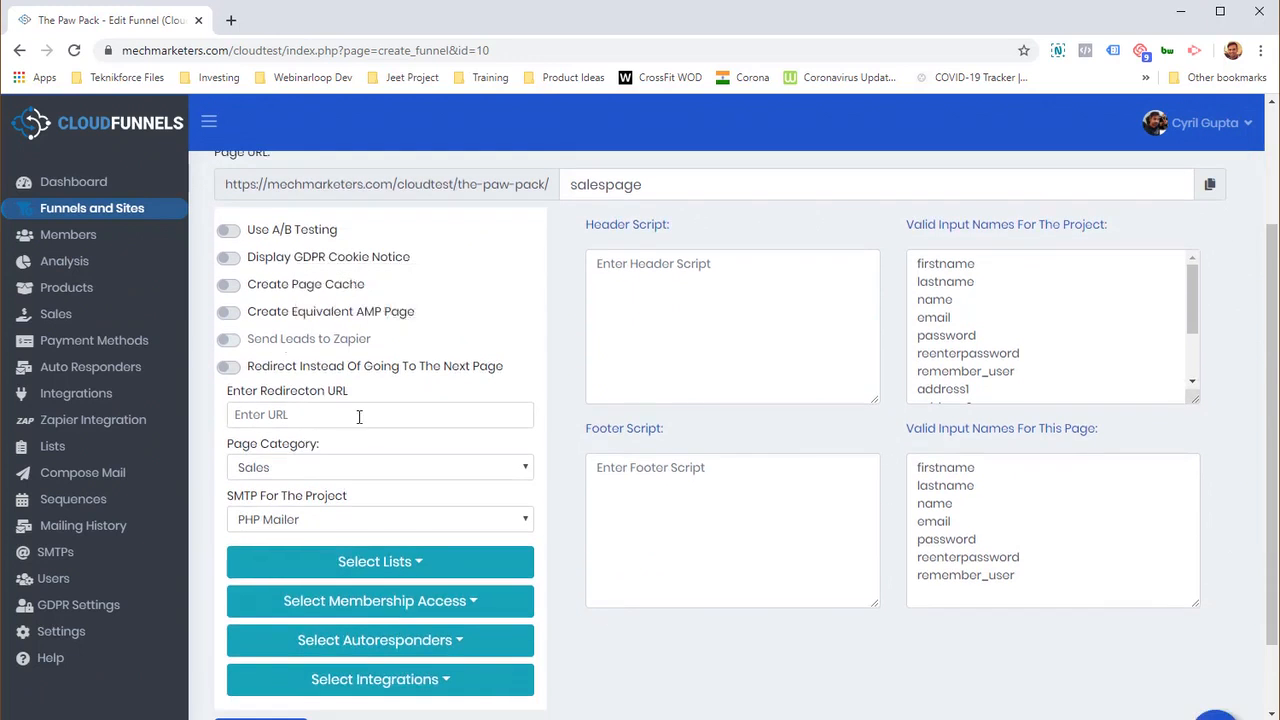
pyautogui.scroll(-1, 268, 392)
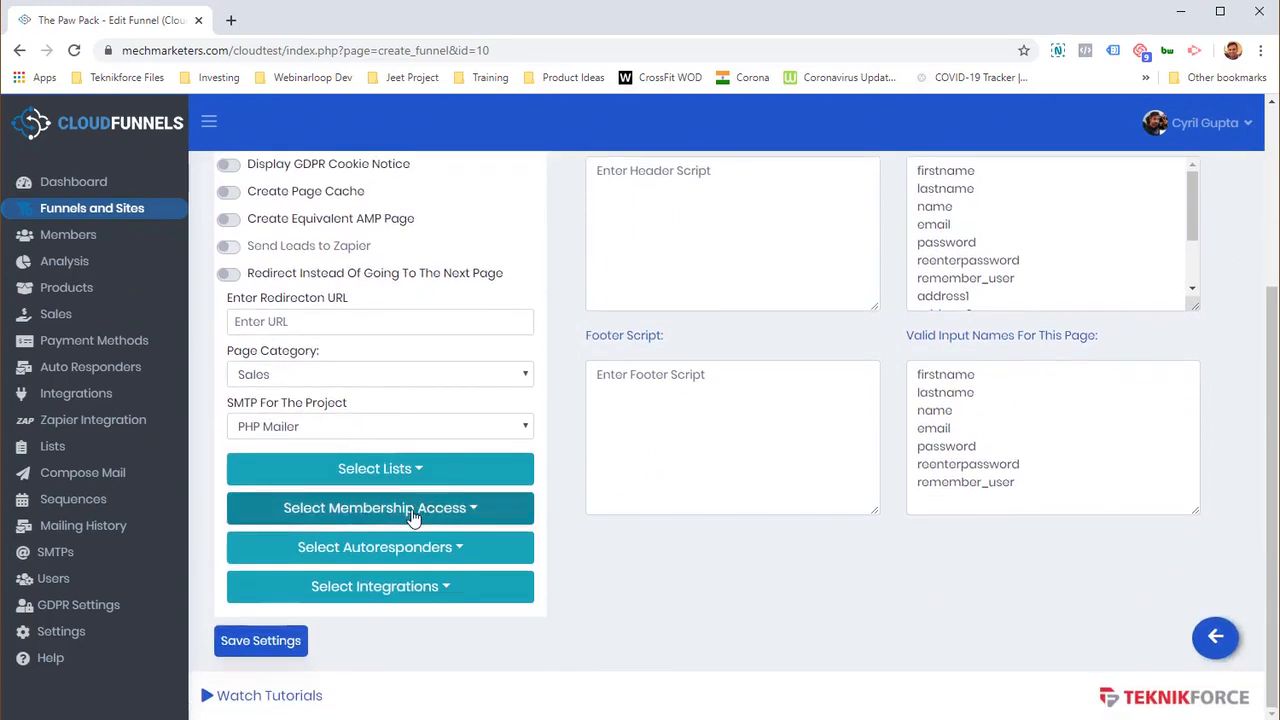
# Look through the salespage's available mailing lists, membership access, autoresponder and integration choices
pyautogui.click(405, 484)
pyautogui.click(548, 582)
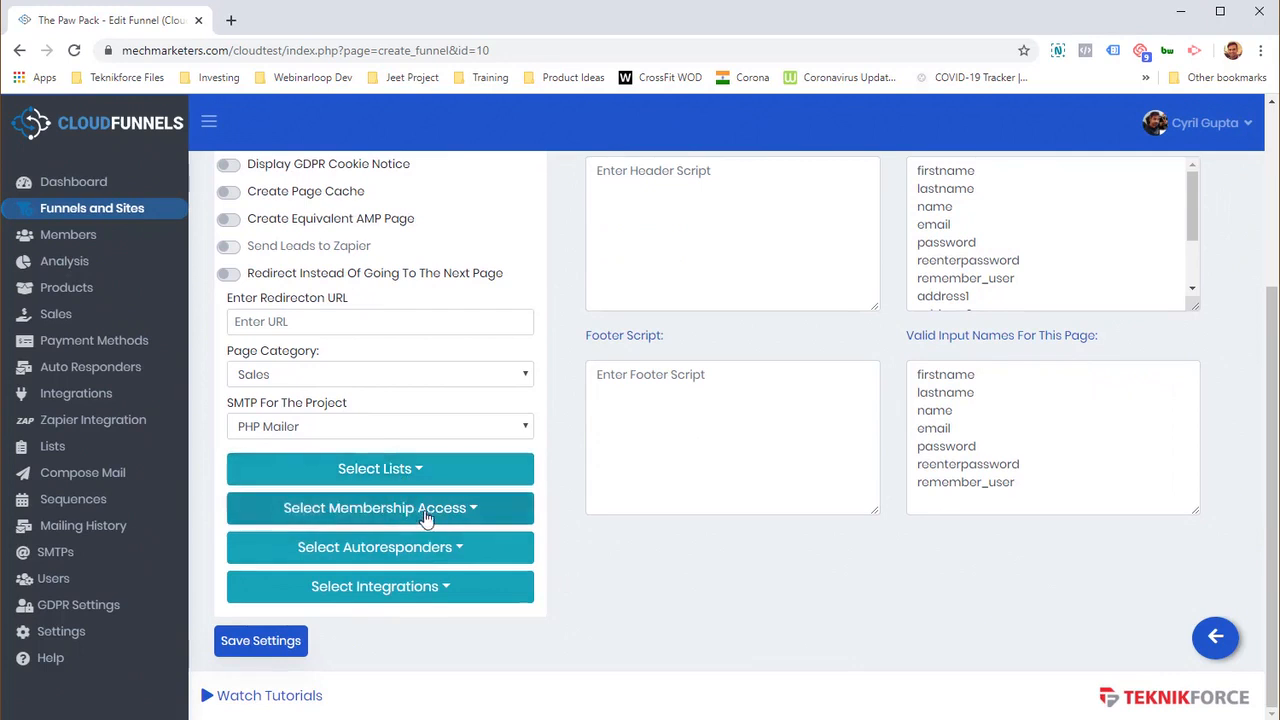
pyautogui.click(380, 508)
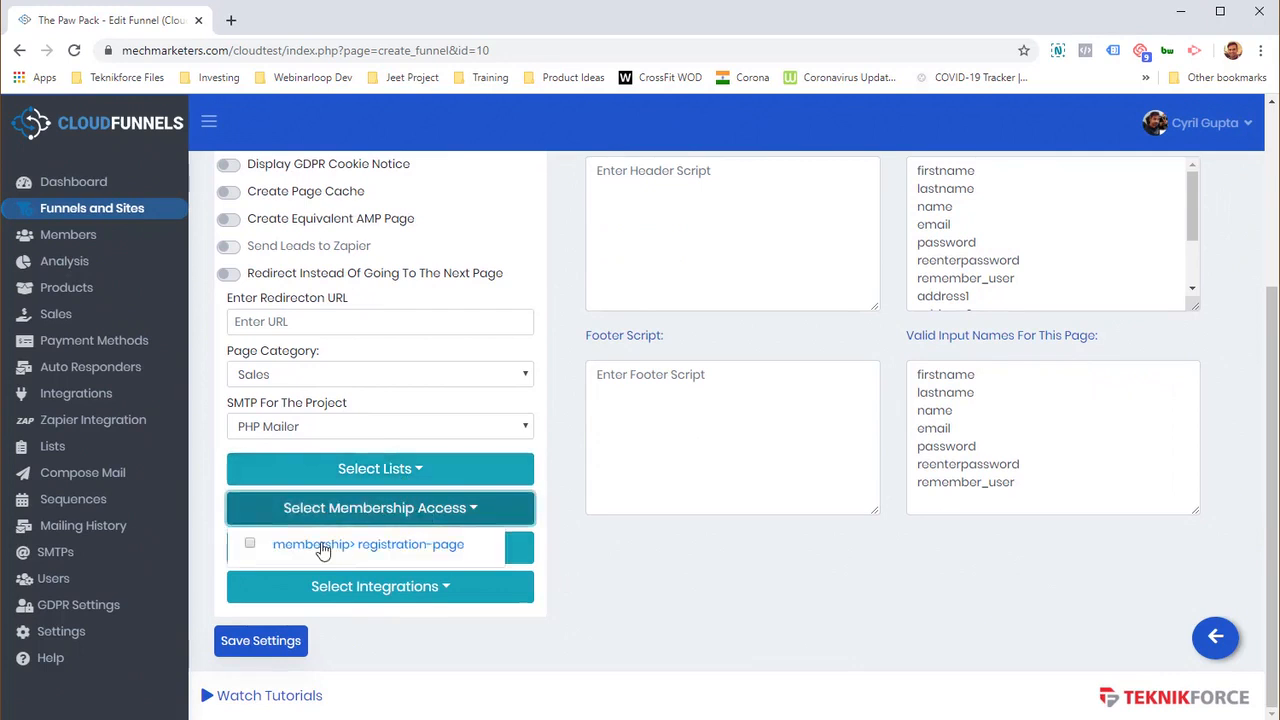
pyautogui.click(611, 557)
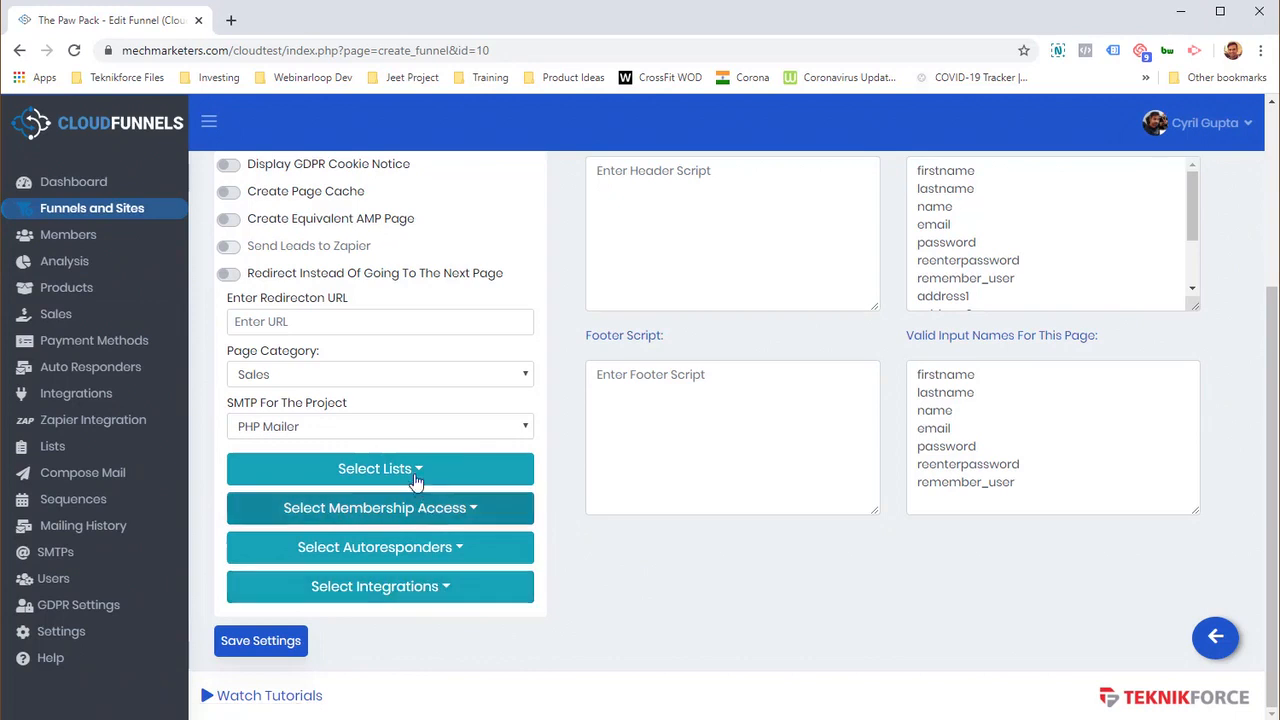
pyautogui.click(360, 469)
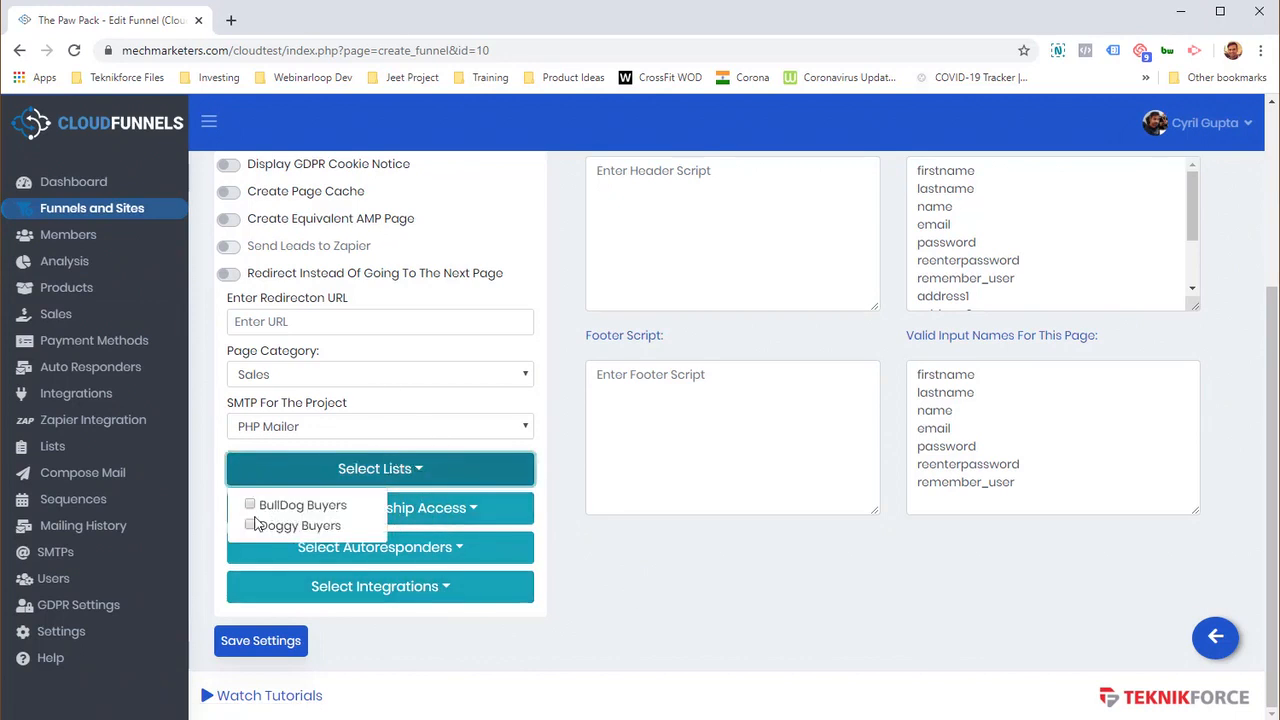
pyautogui.click(646, 595)
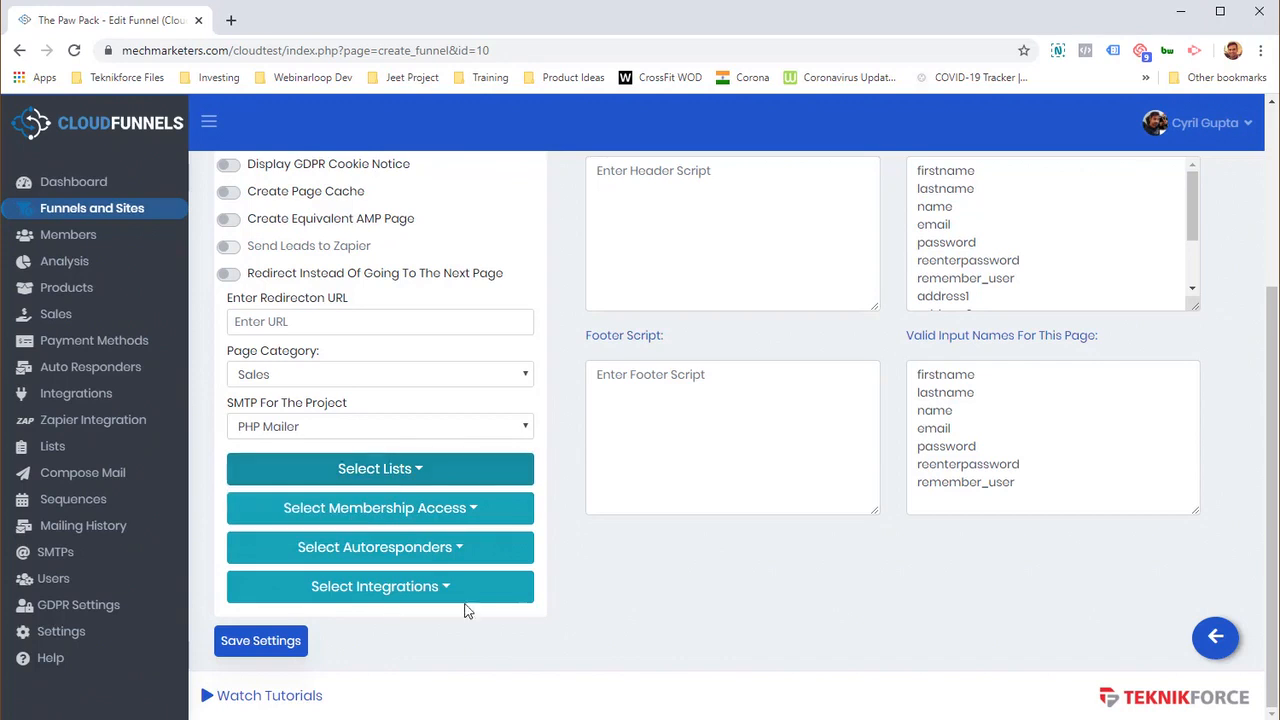
pyautogui.click(394, 556)
pyautogui.click(452, 602)
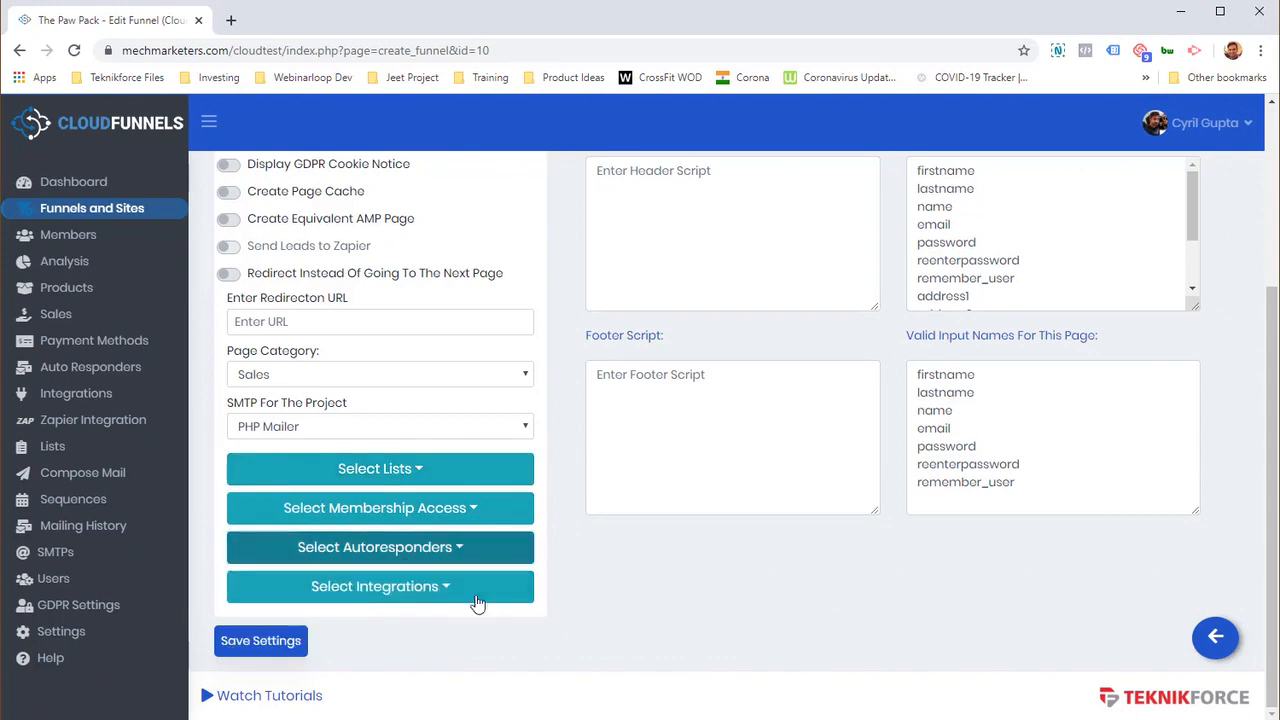
pyautogui.click(385, 600)
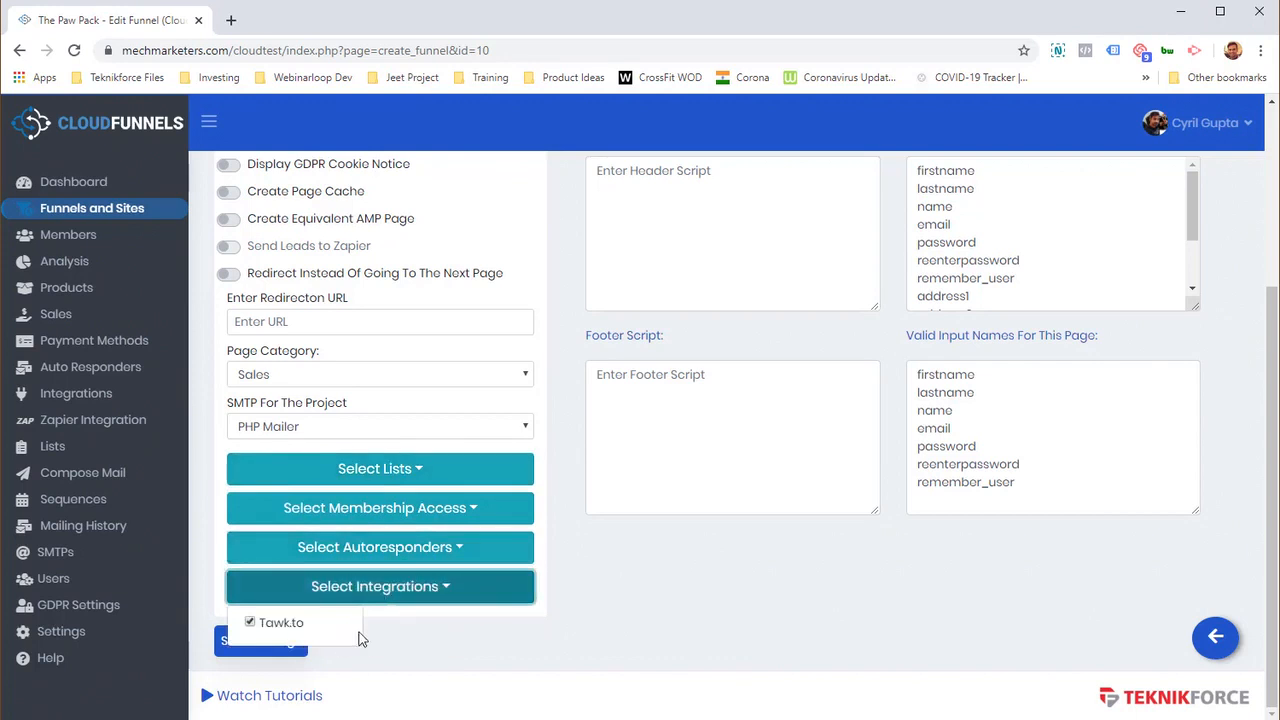
pyautogui.click(631, 619)
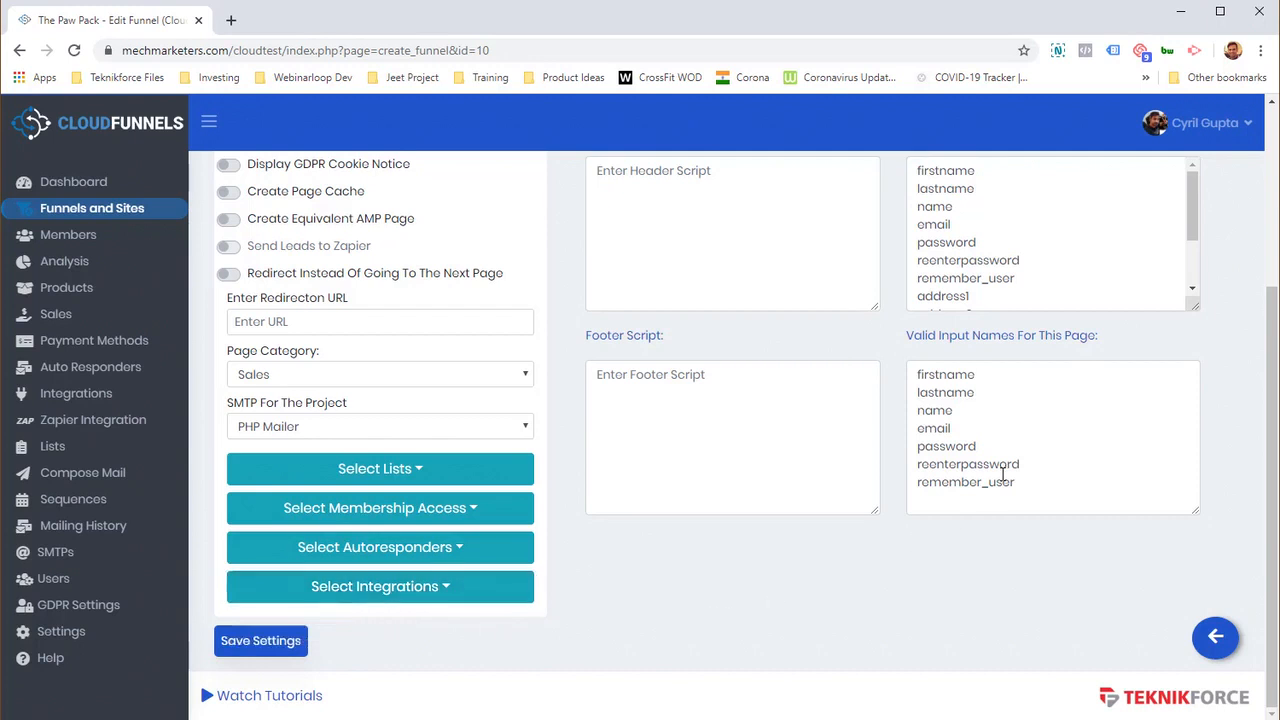
# Review the salespage's SEO data fields, from page title and description to keywords, robots value, copyright and DC.title
pyautogui.scroll(3, 1007, 465)
pyautogui.click(993, 300)
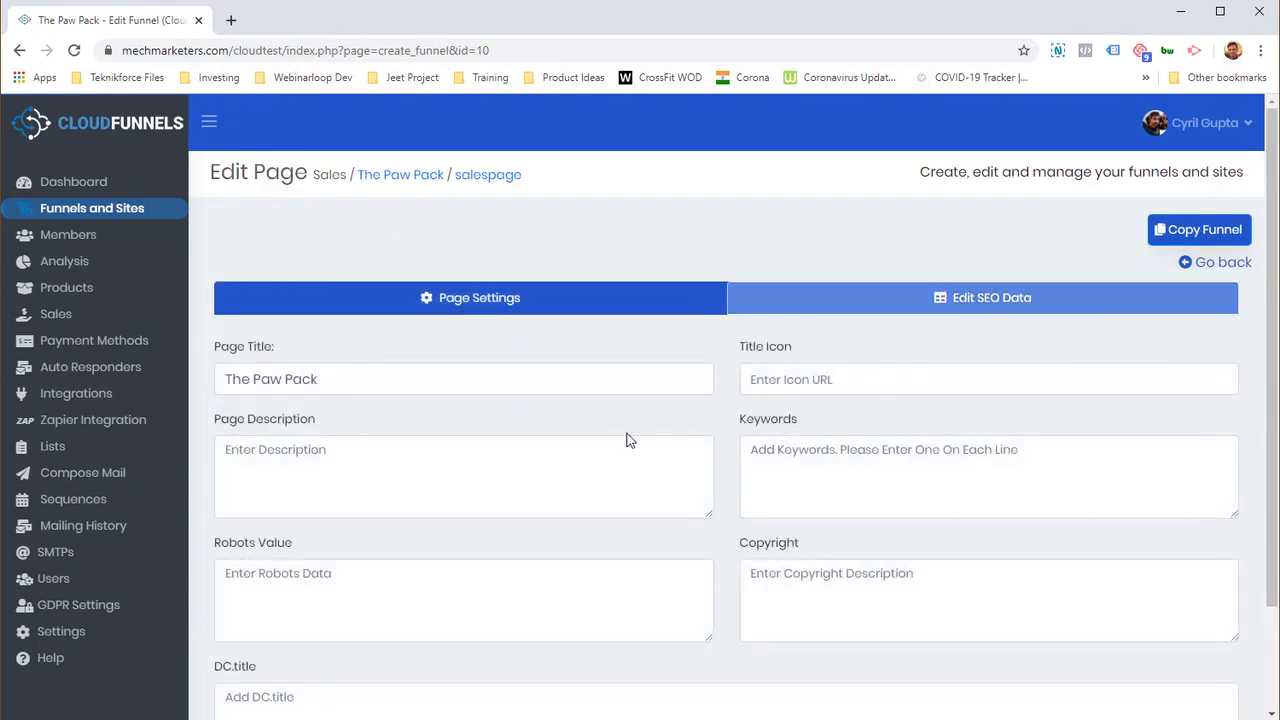
pyautogui.scroll(-2, 463, 418)
pyautogui.scroll(1, 649, 331)
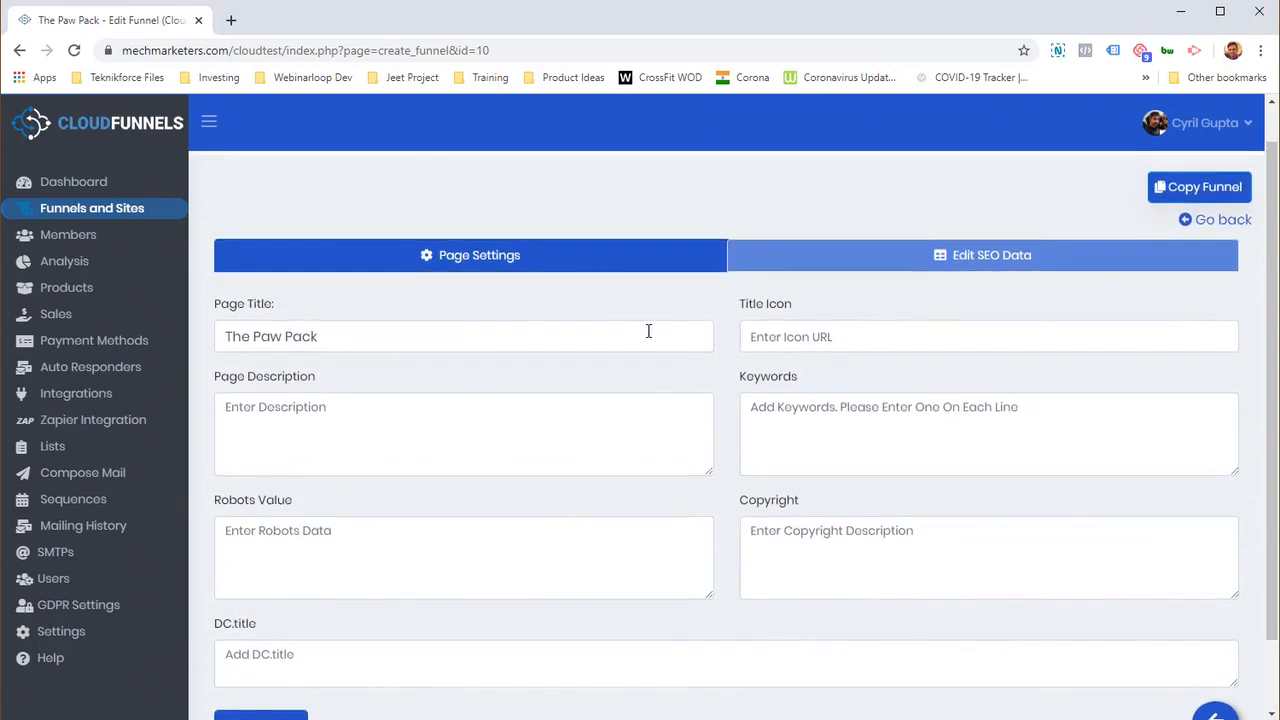
pyautogui.scroll(-1, 797, 354)
pyautogui.scroll(2, 393, 476)
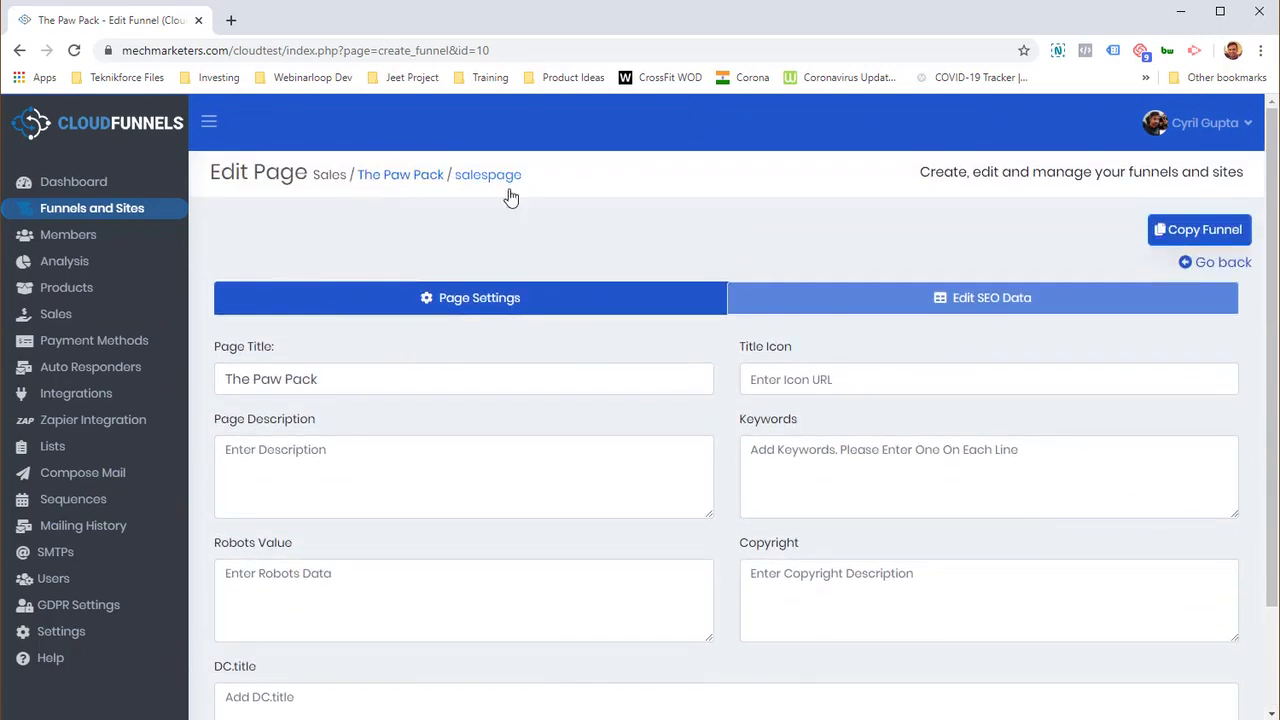
pyautogui.scroll(-2, 1186, 357)
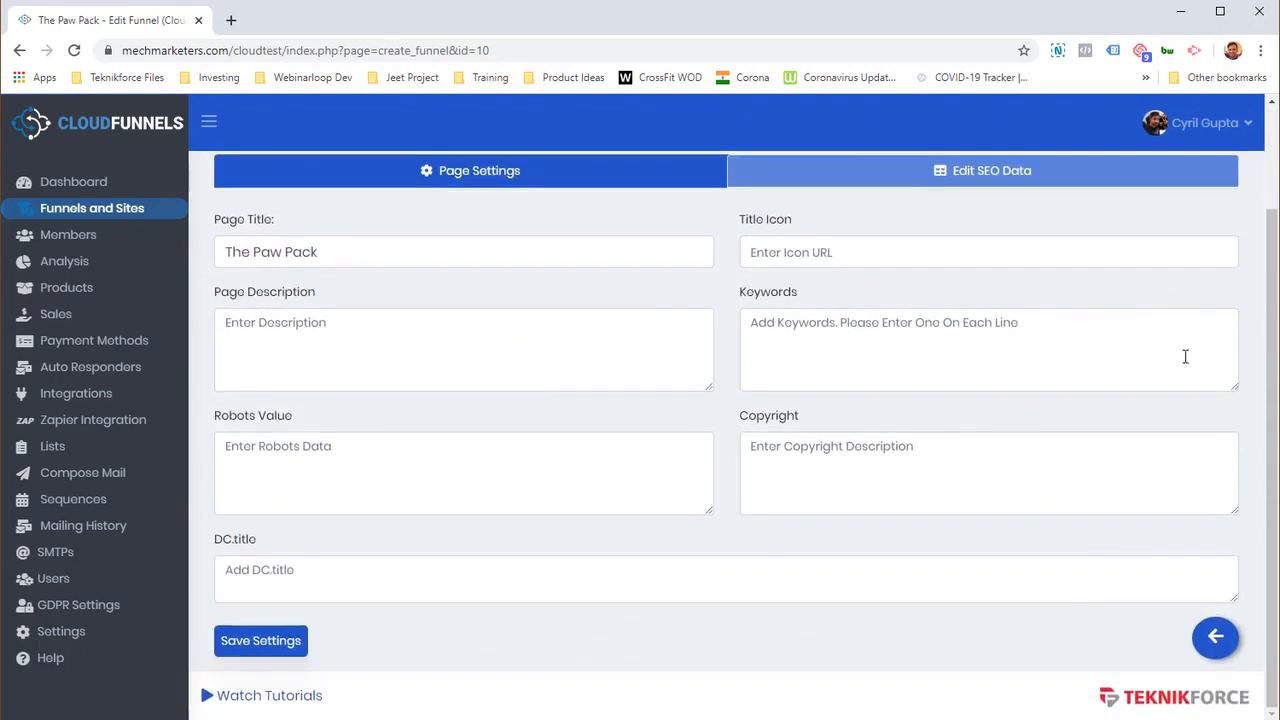
pyautogui.scroll(2, 1137, 297)
# Return to the funnel list and create a new funnel of type Membership named Membership1
pyautogui.click(1214, 262)
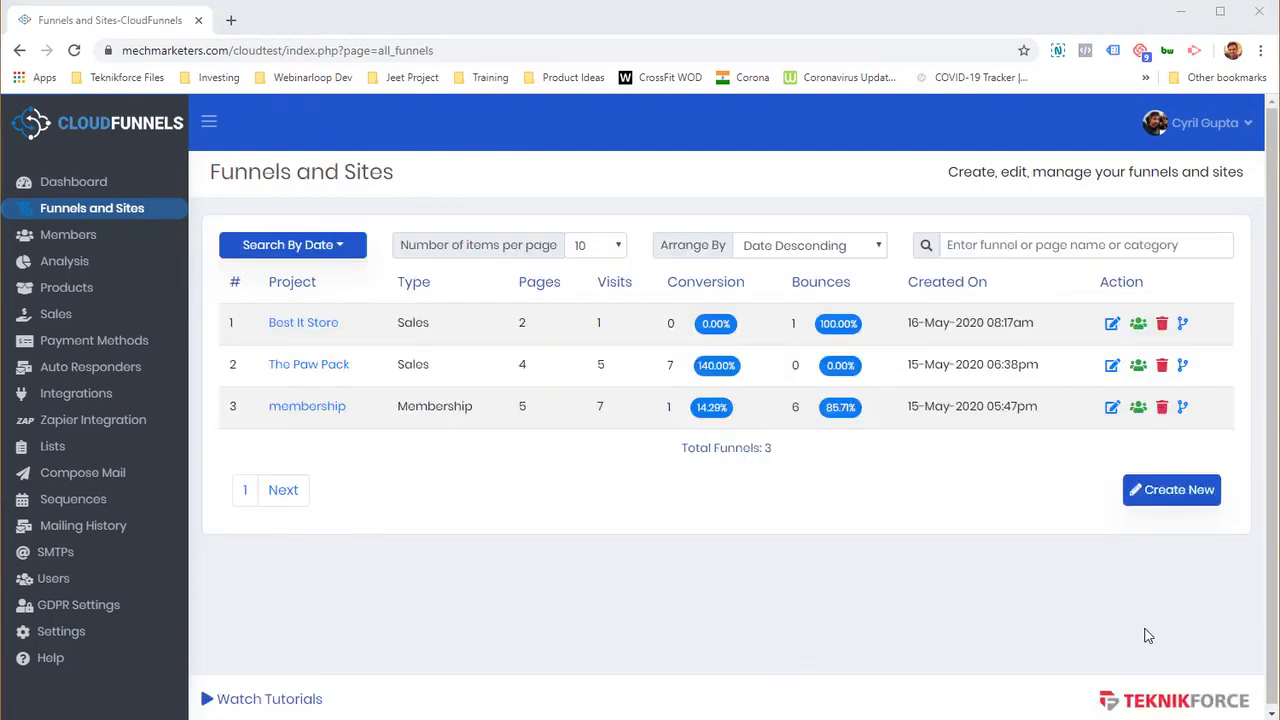
pyautogui.click(1190, 488)
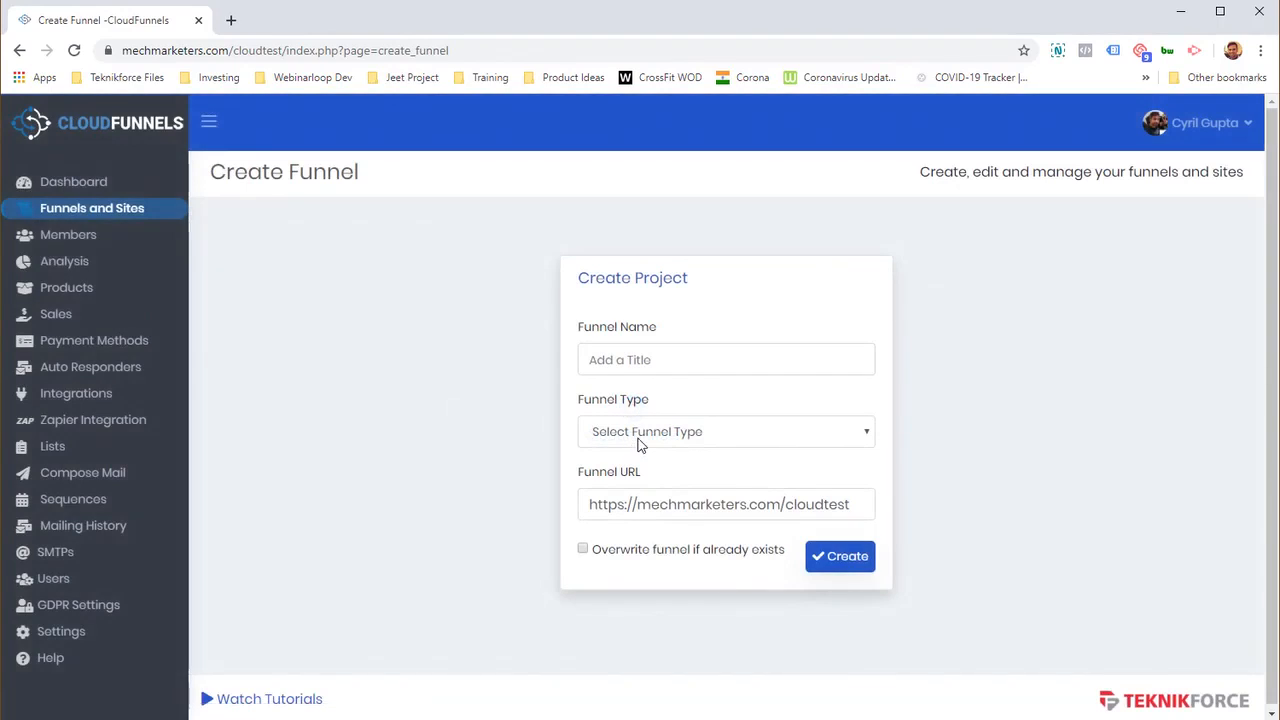
pyautogui.click(637, 438)
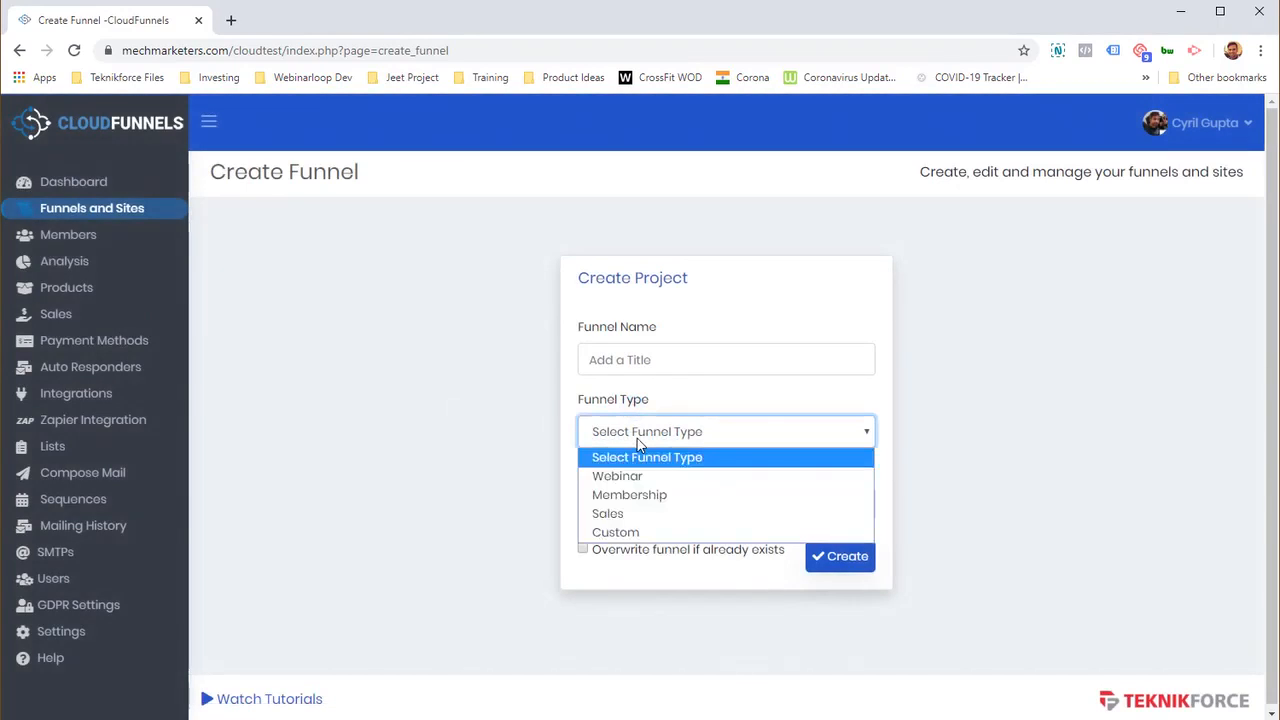
pyautogui.click(647, 497)
pyautogui.click(634, 370)
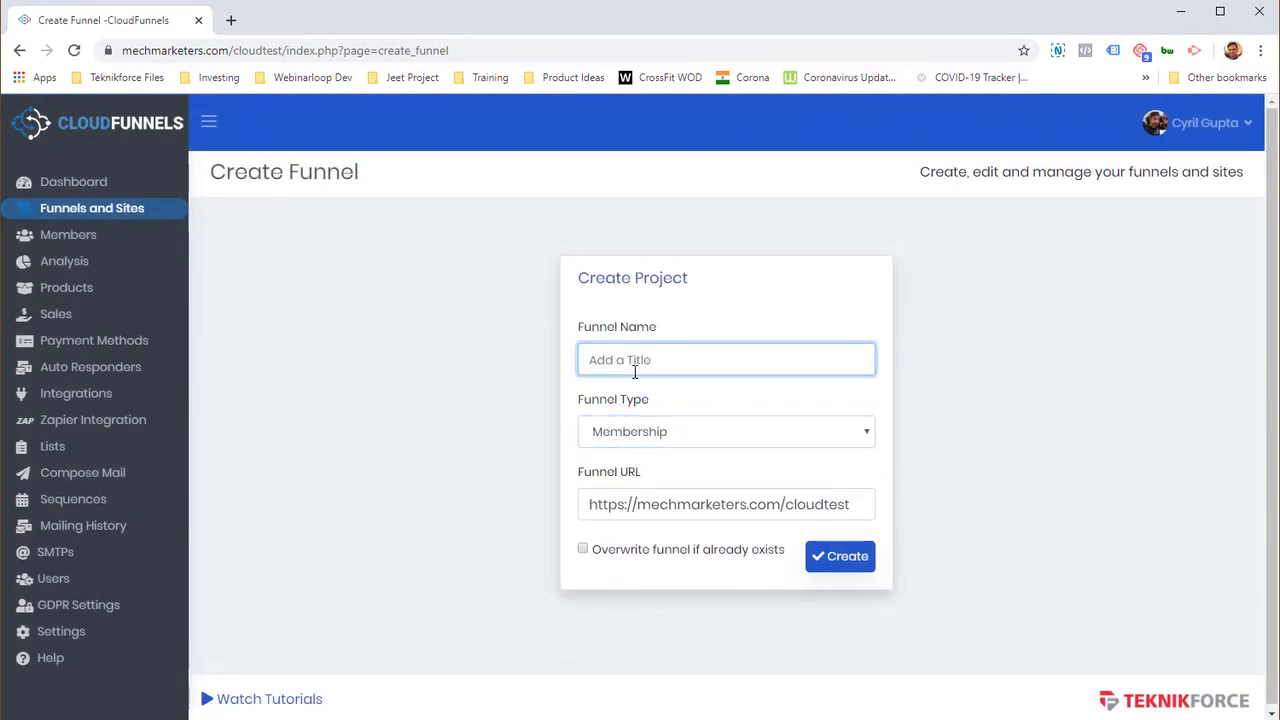
pyautogui.write('Membership1')
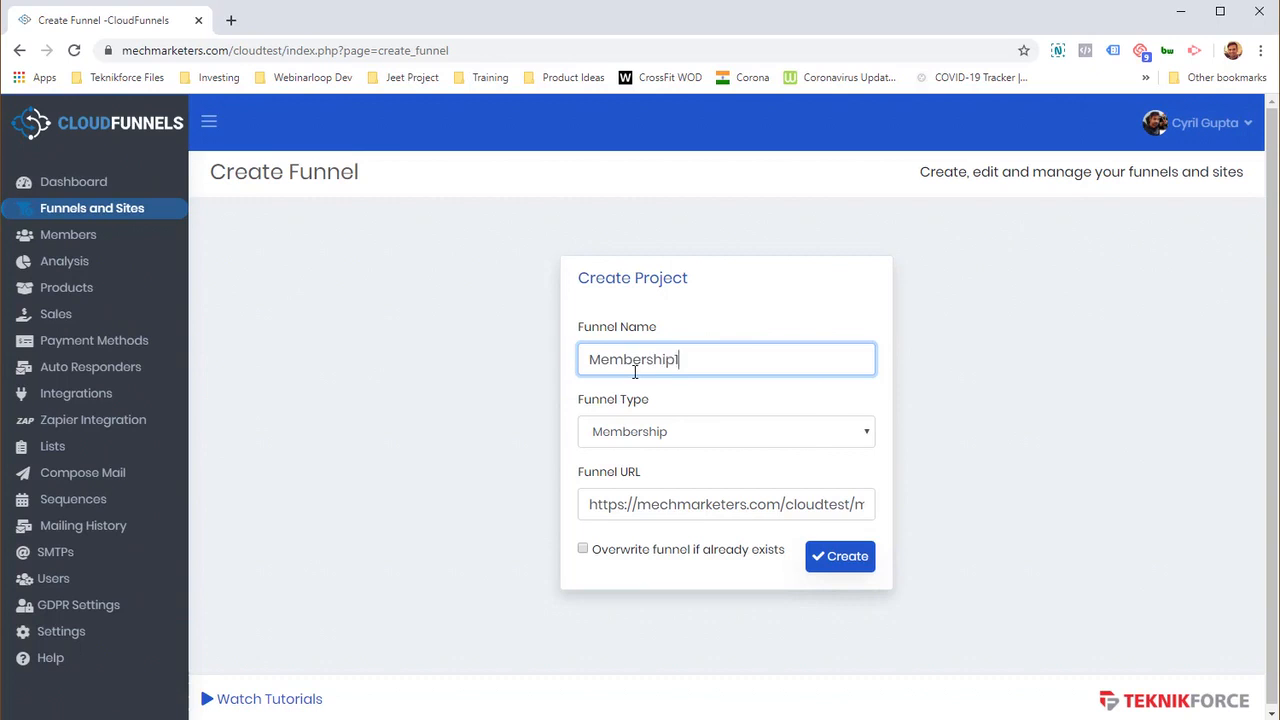
pyautogui.click(867, 565)
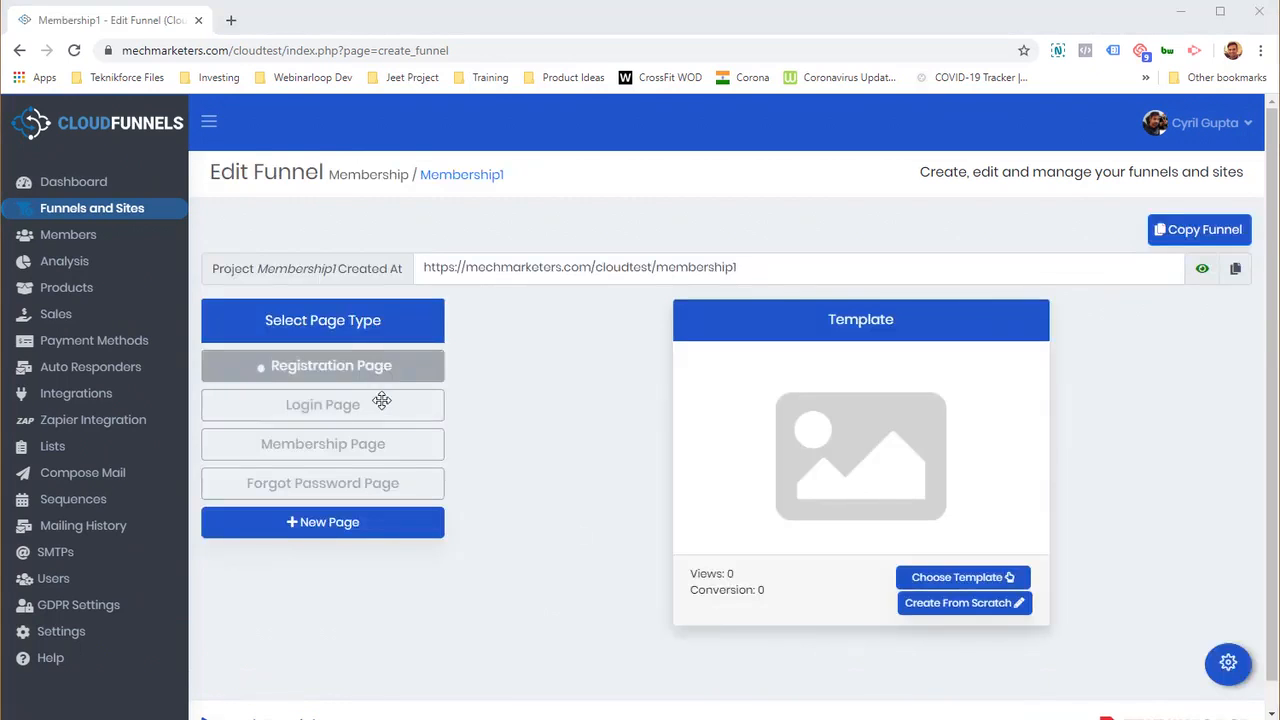
# Add a new page labelled Members-signup to the Membership1 funnel
pyautogui.click(381, 530)
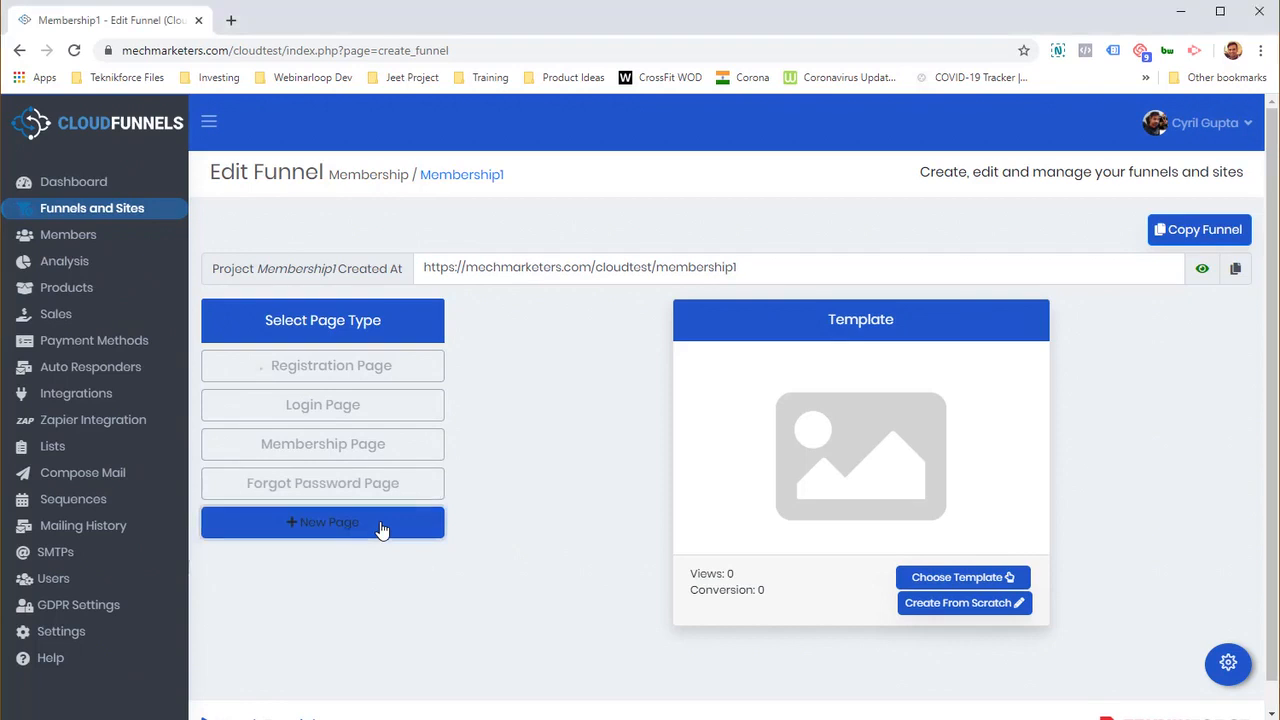
pyautogui.click(309, 521)
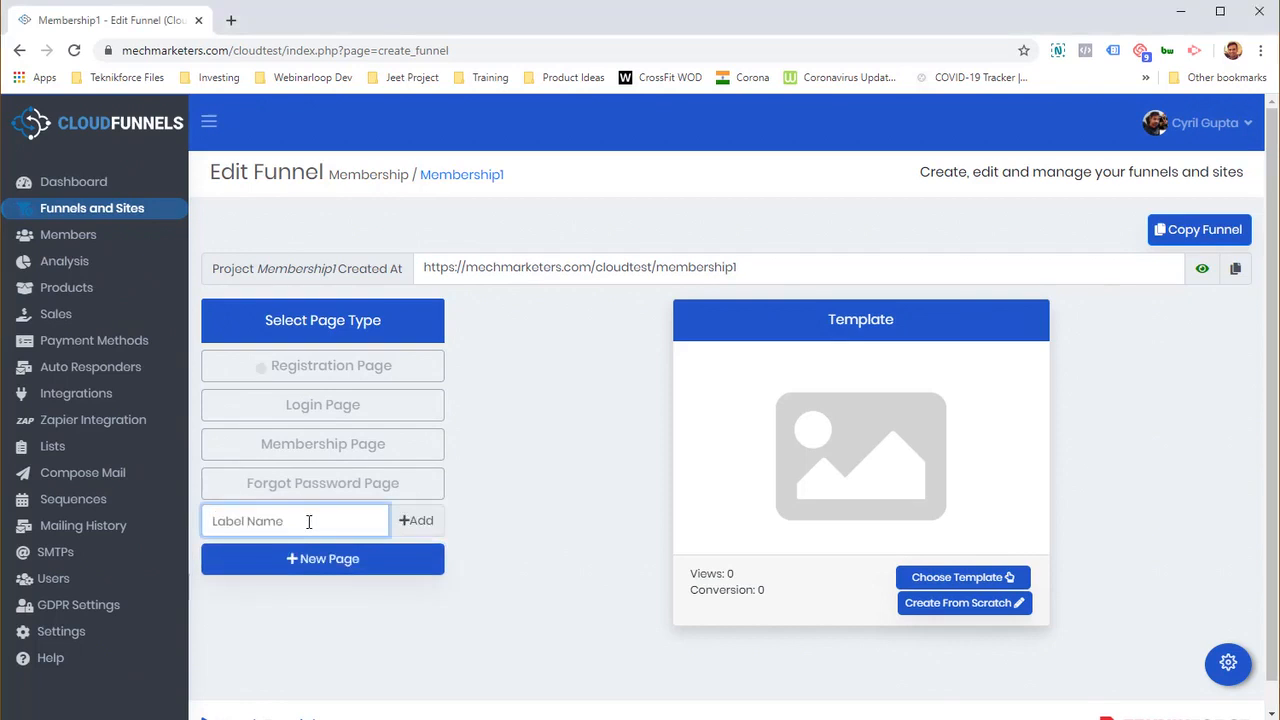
pyautogui.write('Members-signup')
pyautogui.click(418, 521)
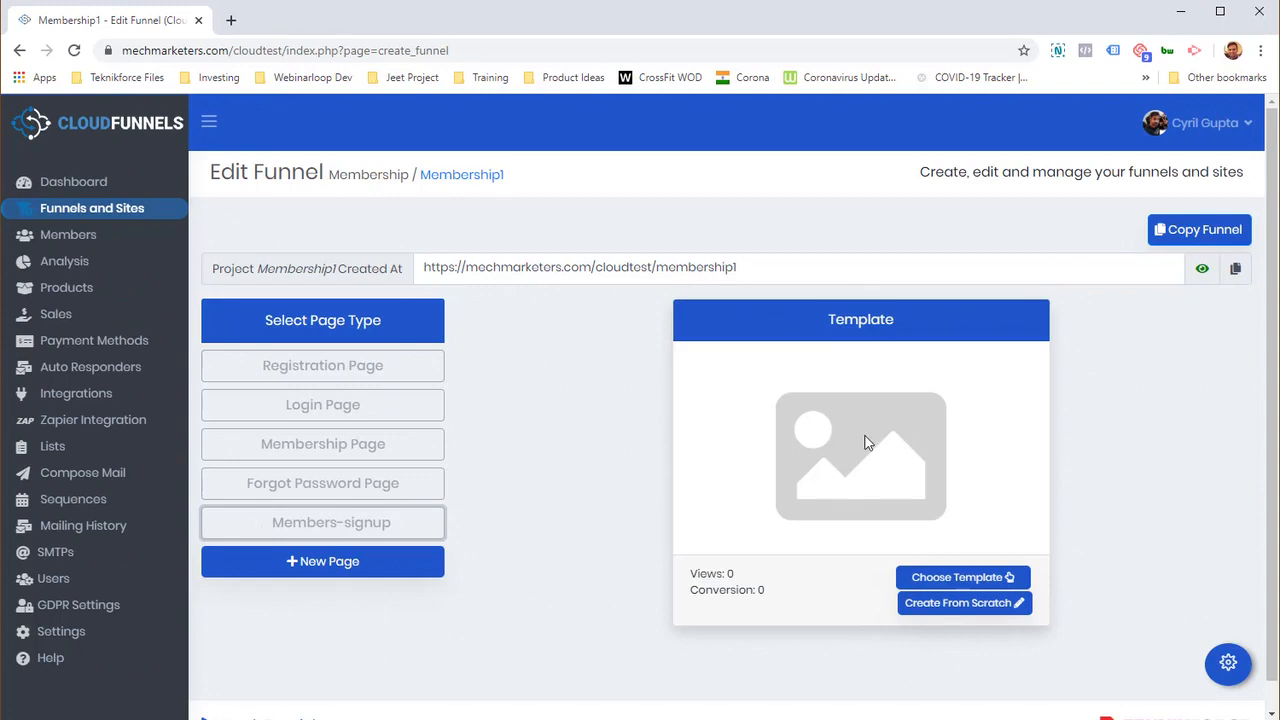
# Open the Members area and examine the Membership1 and membership entries in its list
pyautogui.click(80, 235)
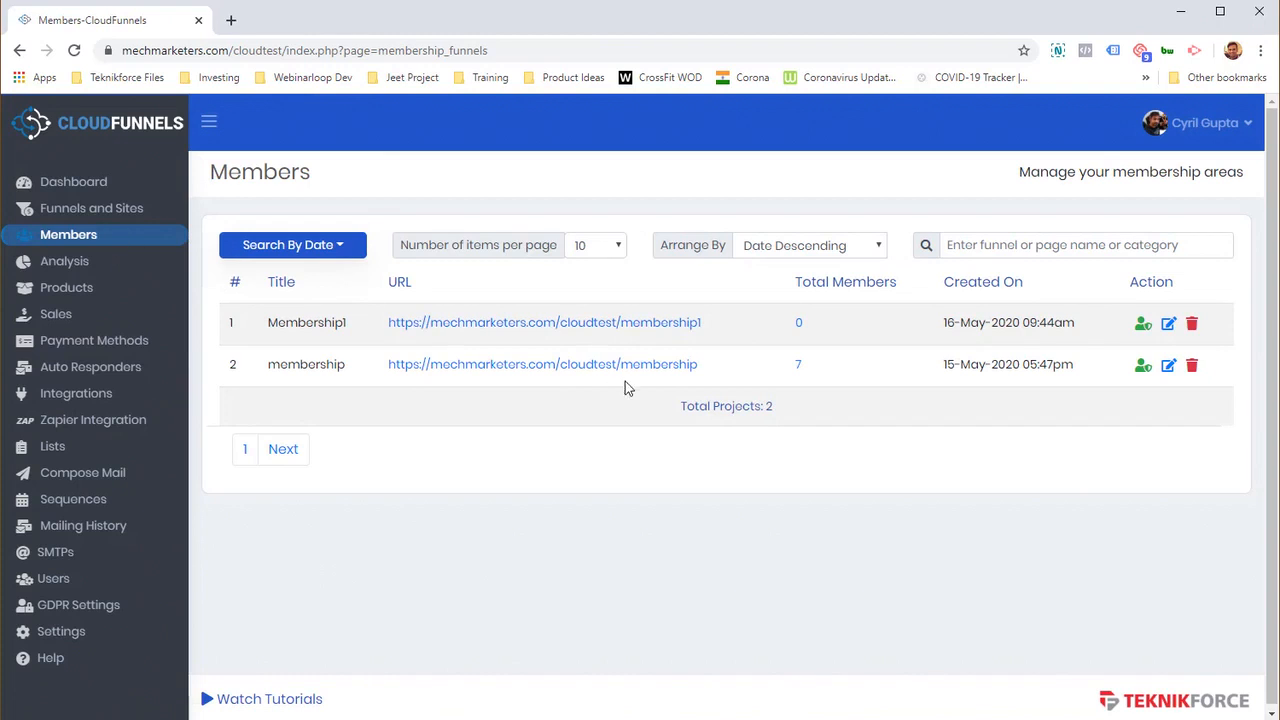
pyautogui.doubleClick(306, 364)
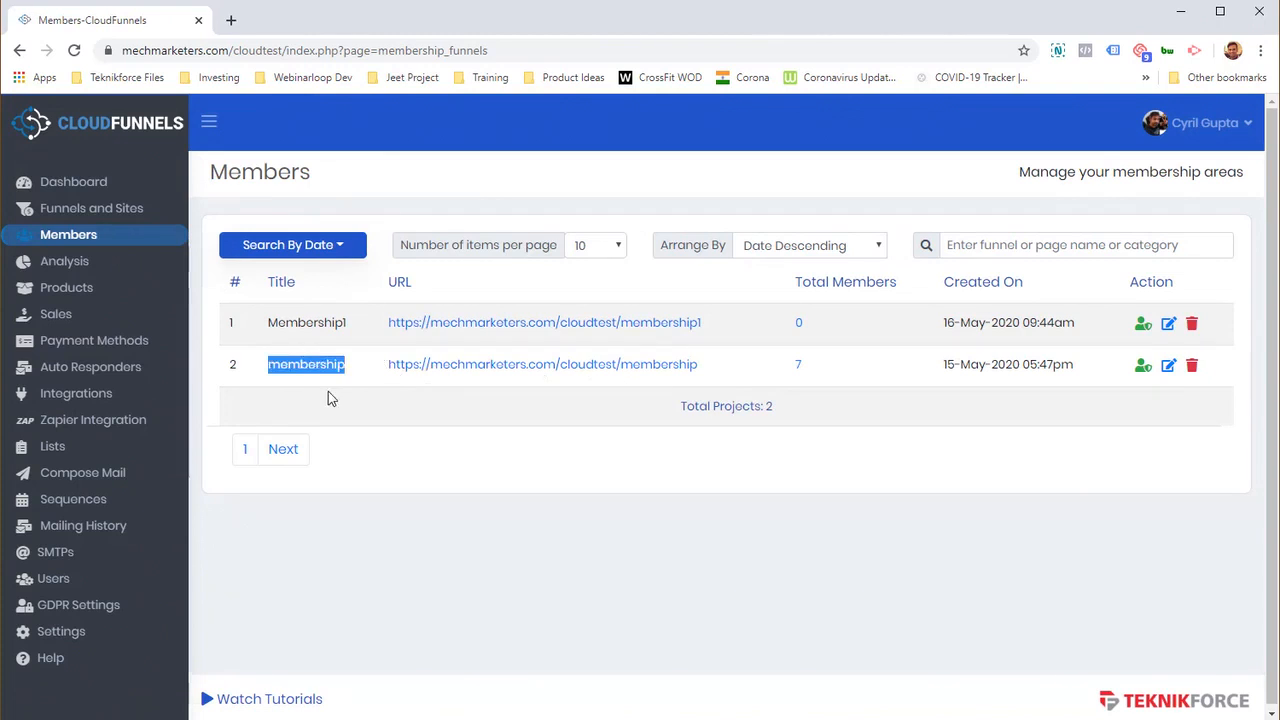
pyautogui.doubleClick(293, 330)
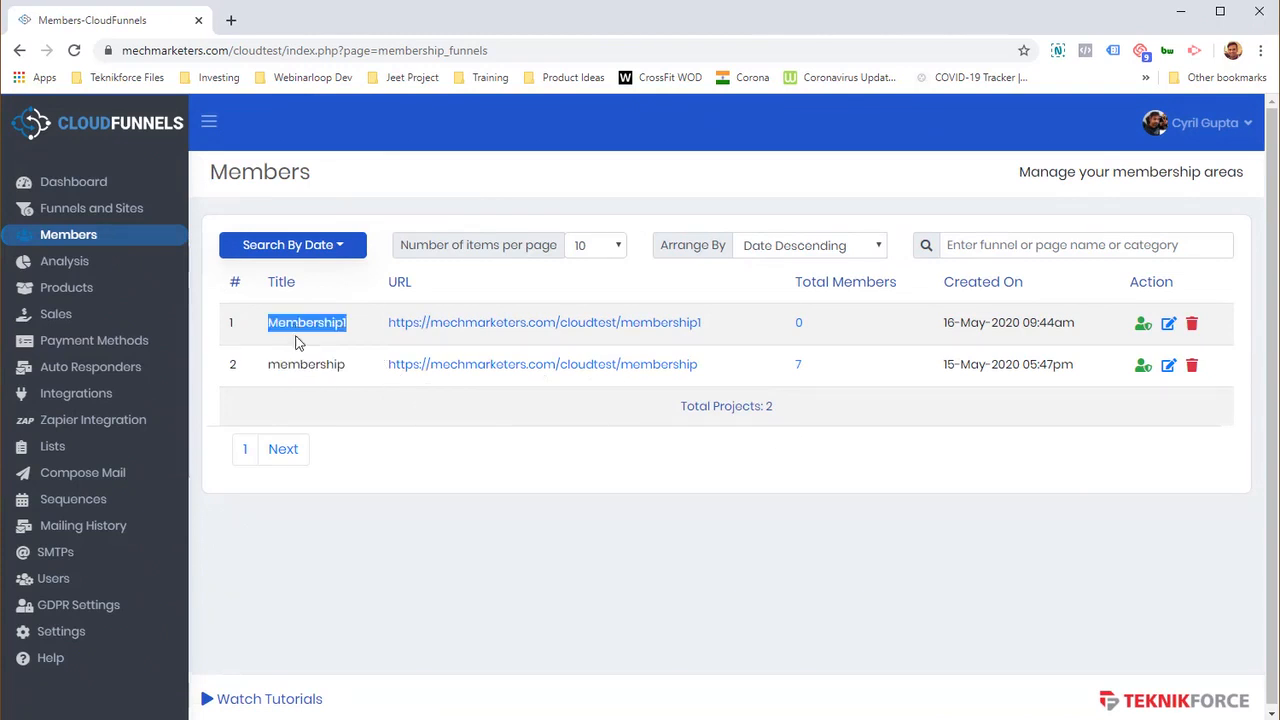
pyautogui.doubleClick(303, 360)
pyautogui.click(871, 456)
# Examine the membership funnel's member records and CSV export option, and return to the membership areas list
pyautogui.click(799, 371)
pyautogui.scroll(-1, 634, 477)
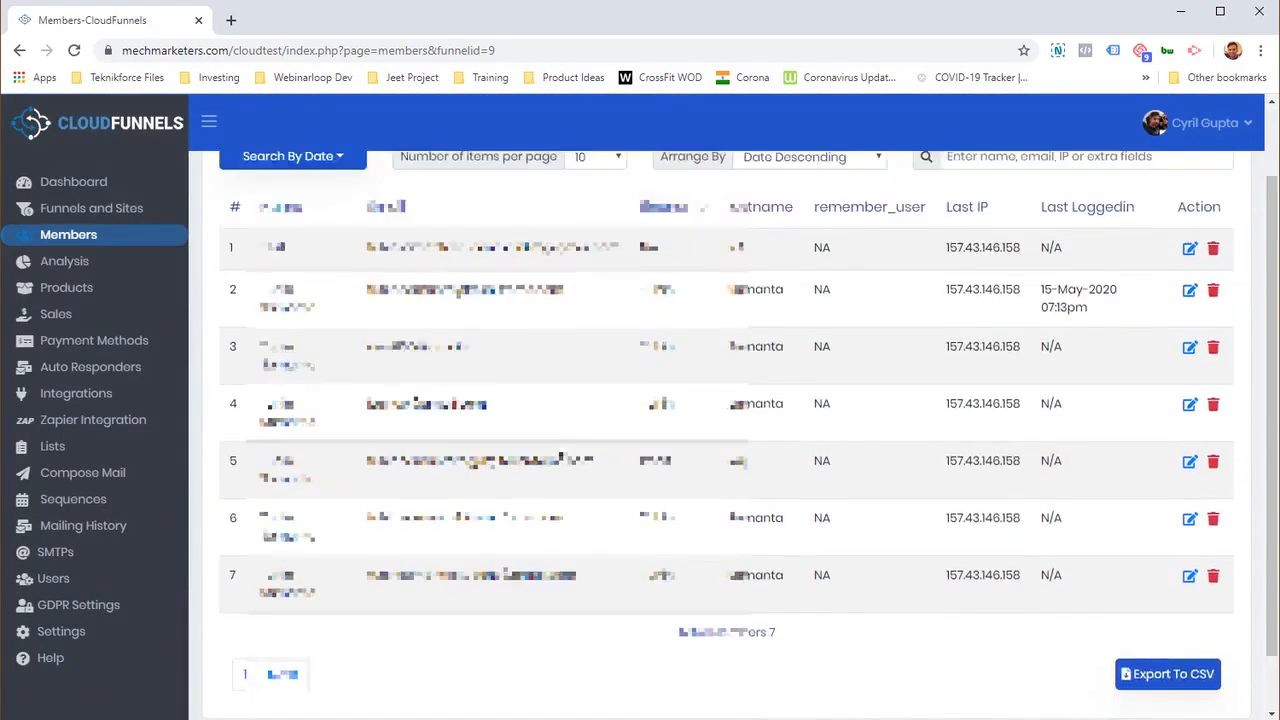
pyautogui.scroll(1, 620, 435)
pyautogui.rightClick(620, 432)
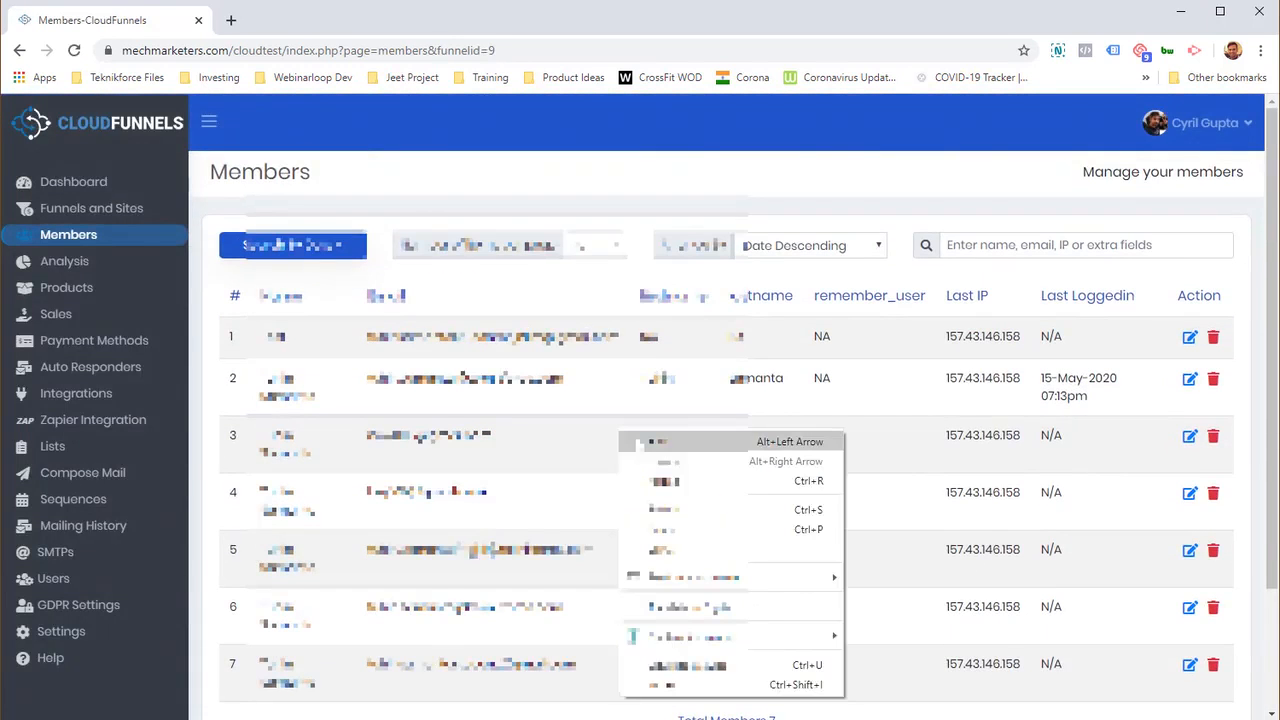
pyautogui.click(908, 443)
pyautogui.scroll(-3, 891, 466)
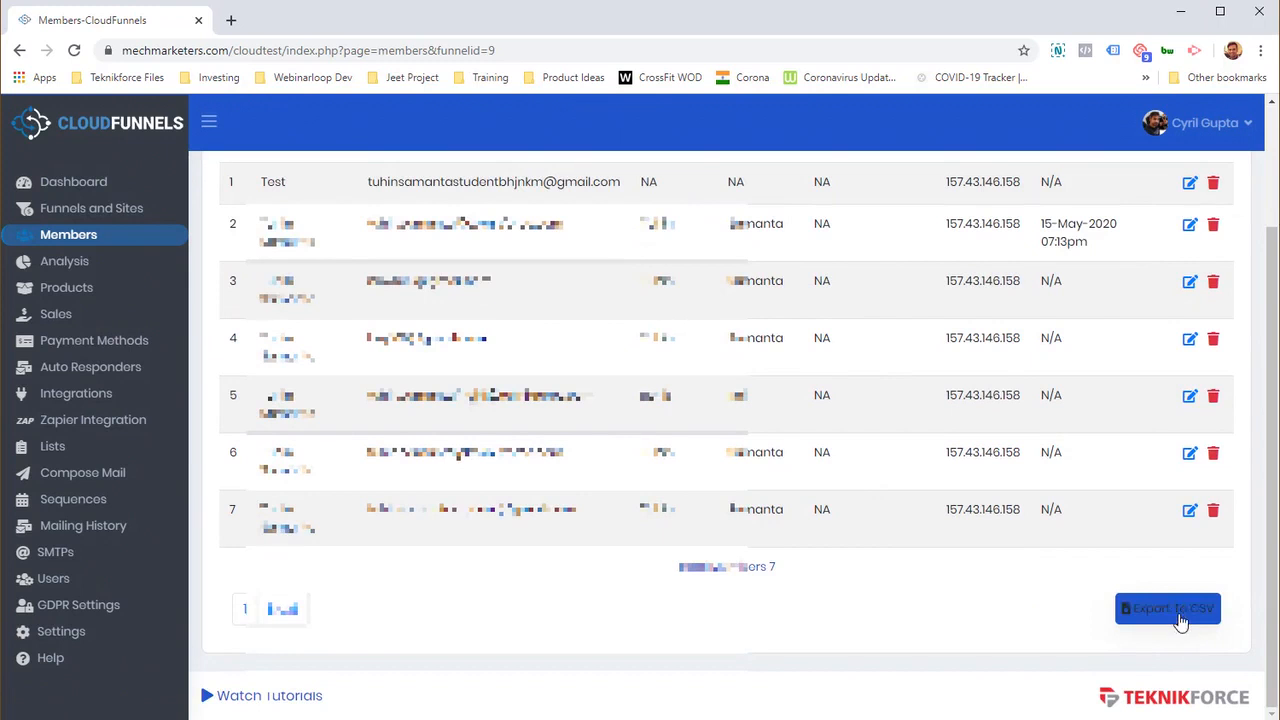
pyautogui.rightClick(718, 437)
pyautogui.click(731, 451)
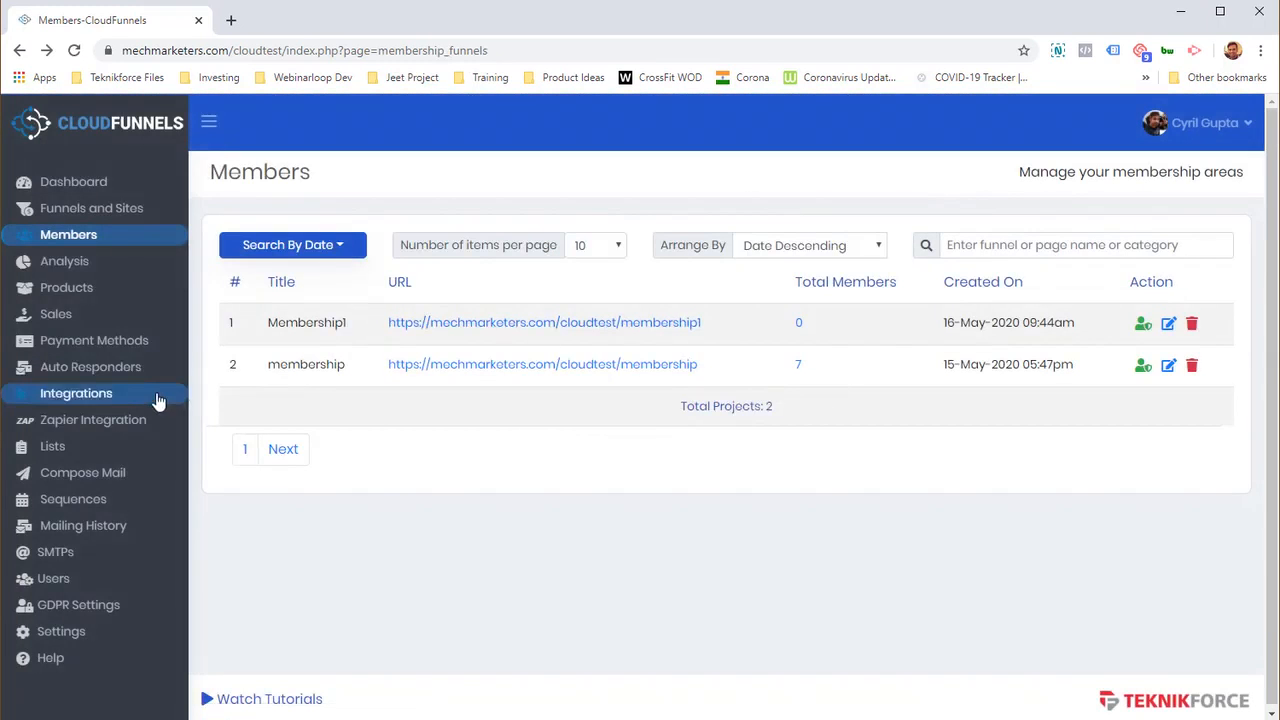
# Analyze the membership funnel, reviewing its funnel analysis and the visits and conversions of each page
pyautogui.click(85, 263)
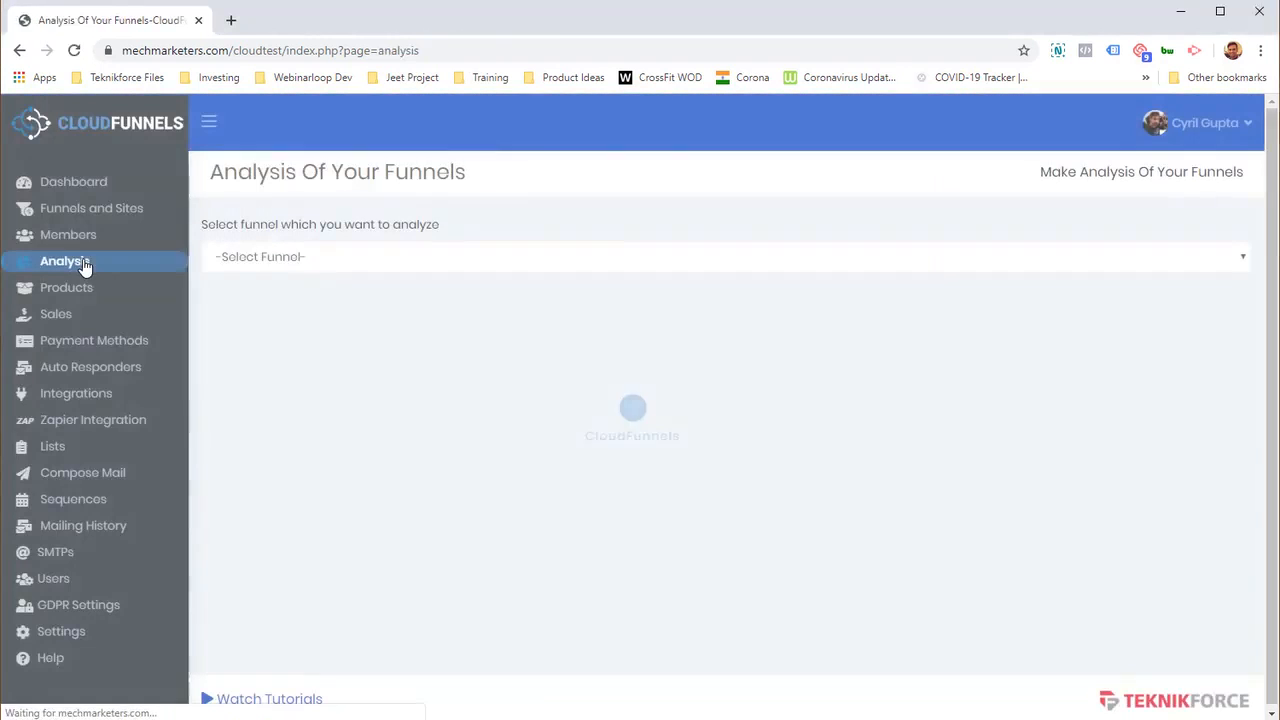
pyautogui.click(258, 258)
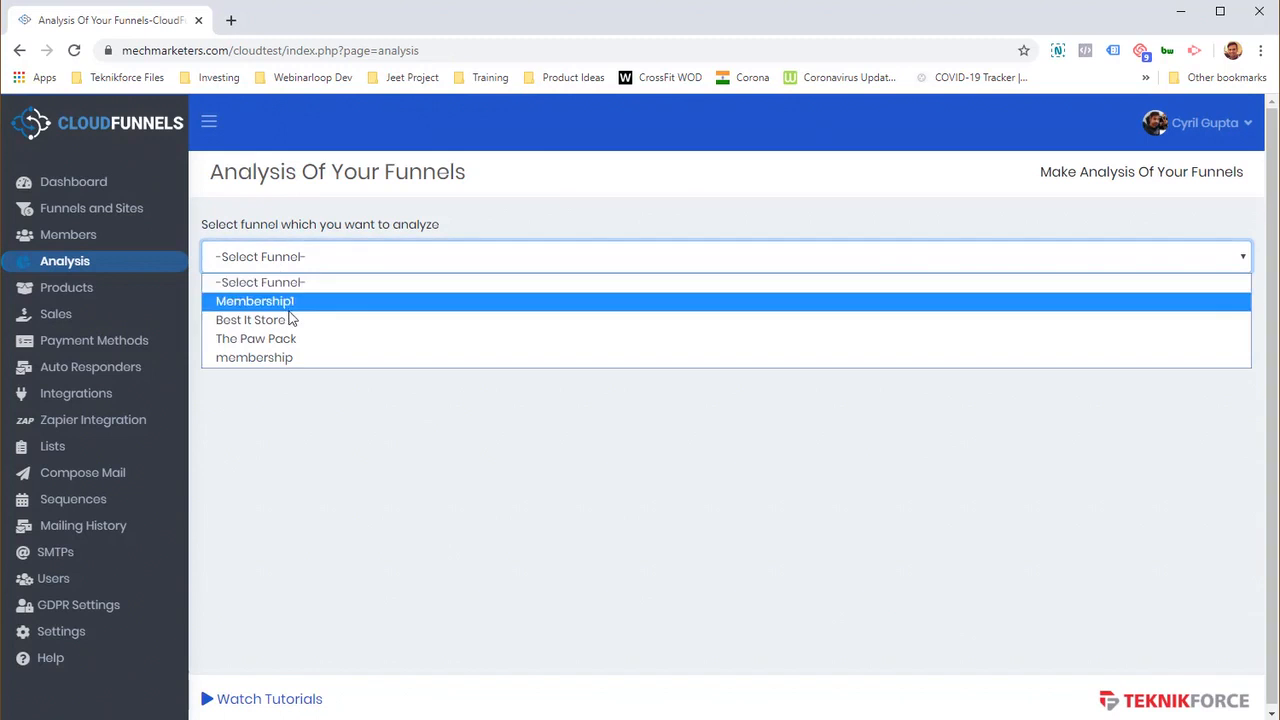
pyautogui.click(296, 357)
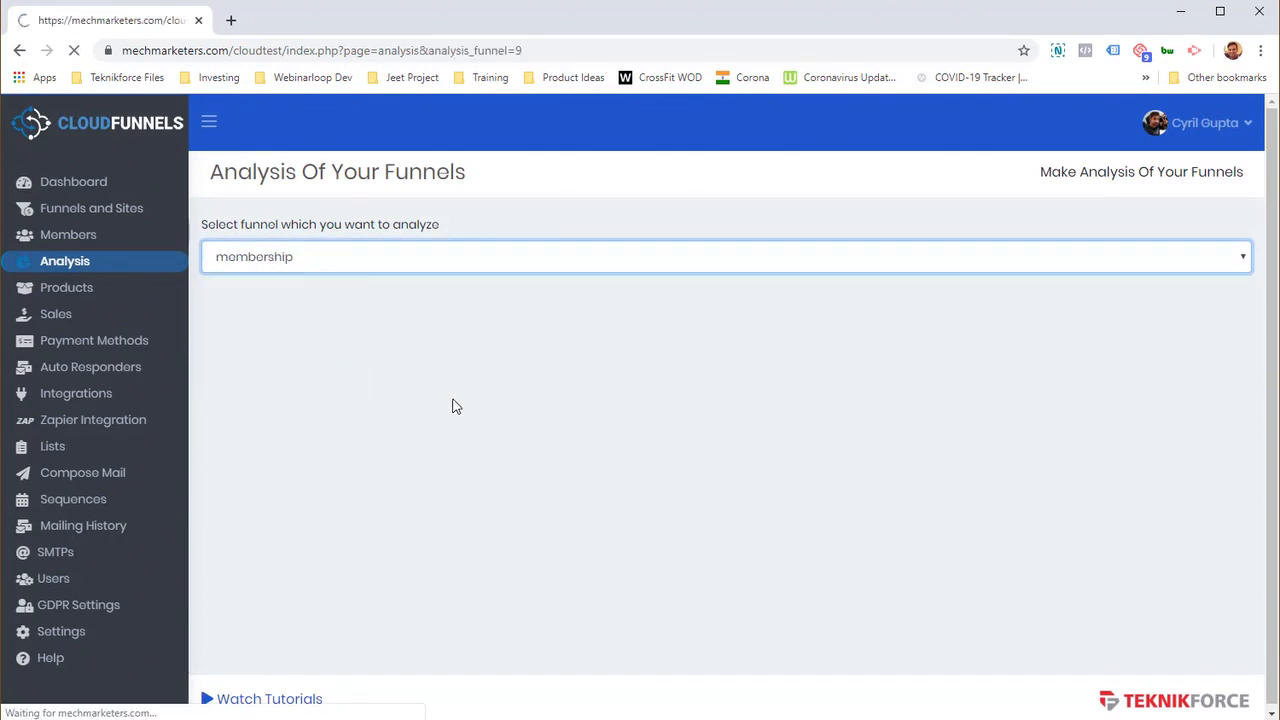
pyautogui.scroll(-1, 447, 398)
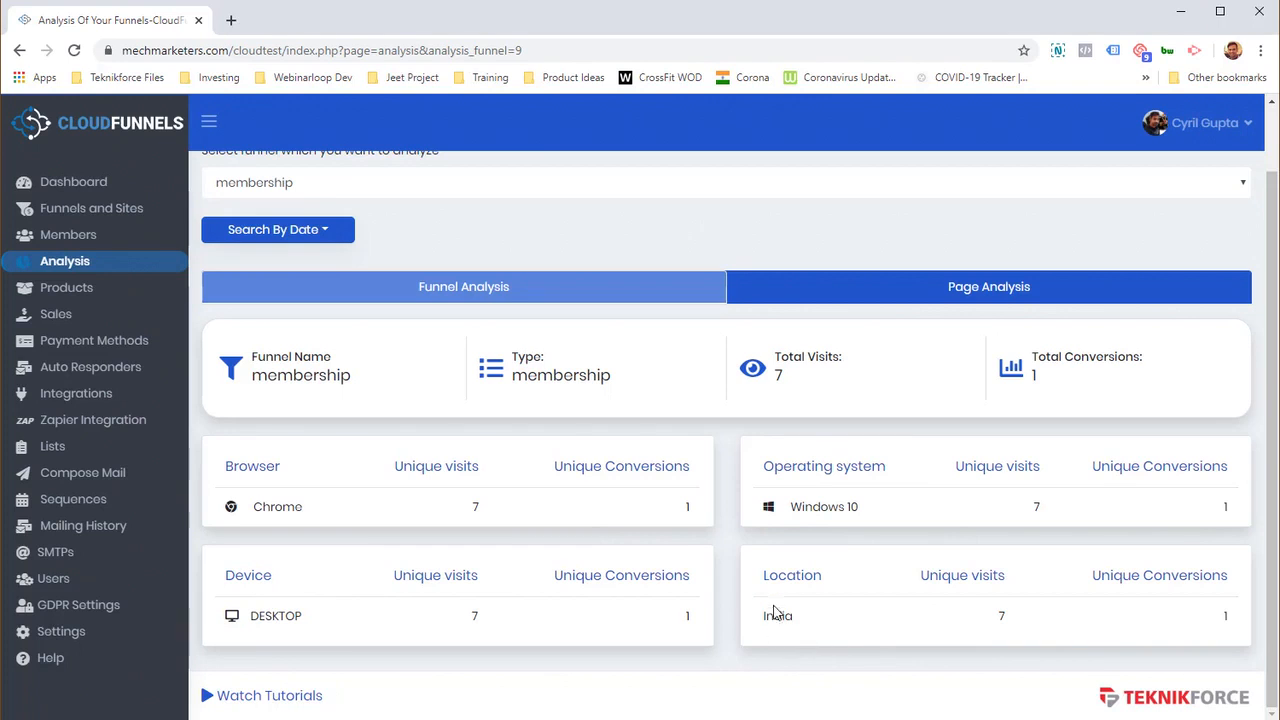
pyautogui.click(829, 299)
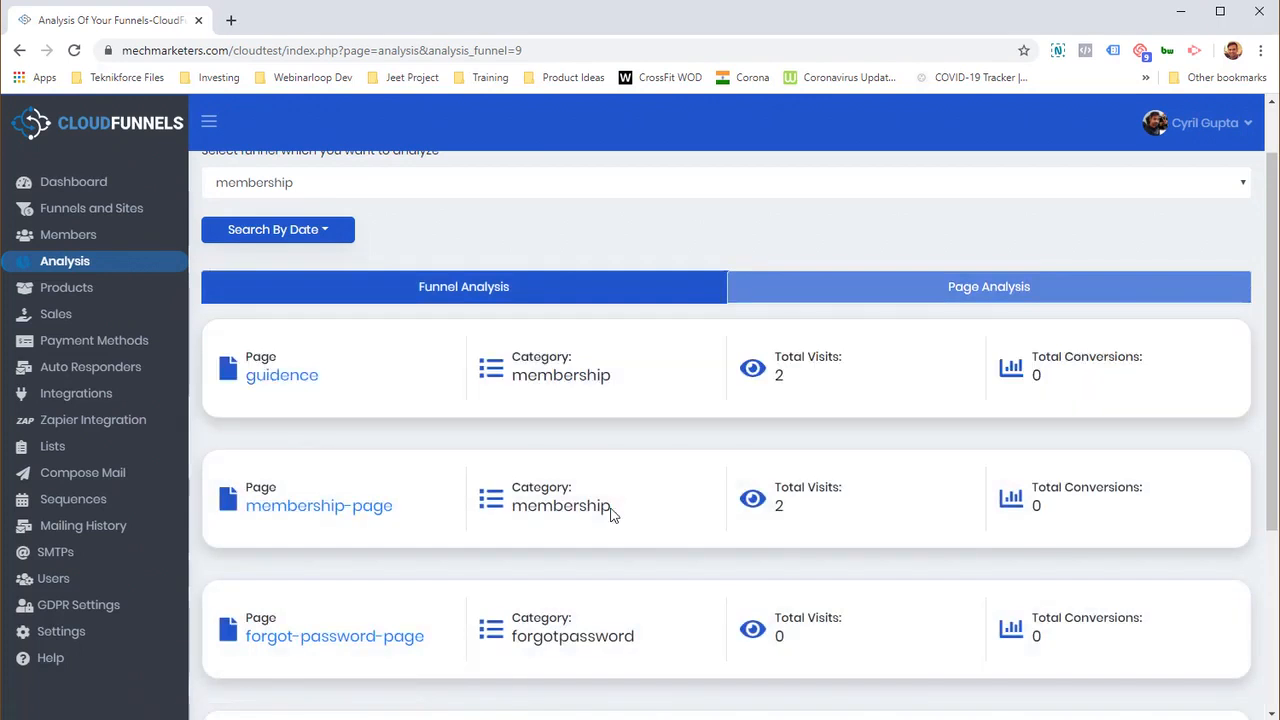
pyautogui.scroll(-3, 577, 431)
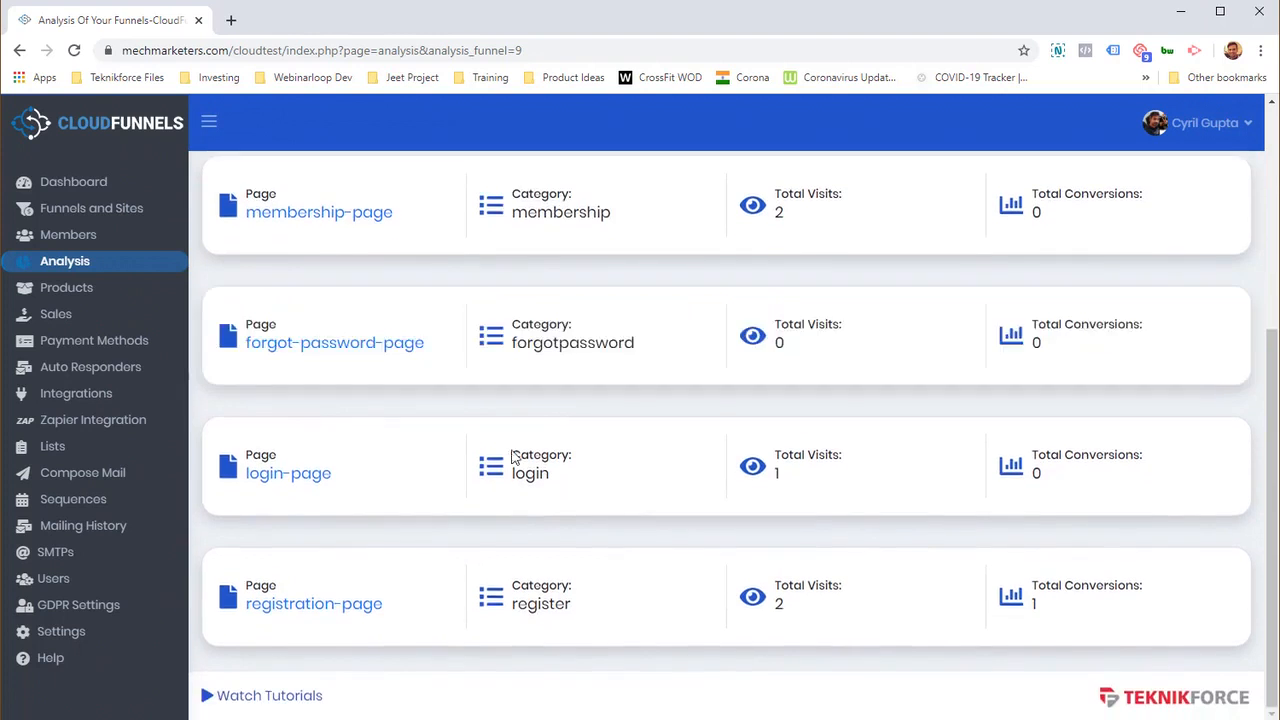
pyautogui.scroll(3, 400, 410)
# Open the Products area and examine the blank Add Product form, closing it without saving
pyautogui.click(91, 298)
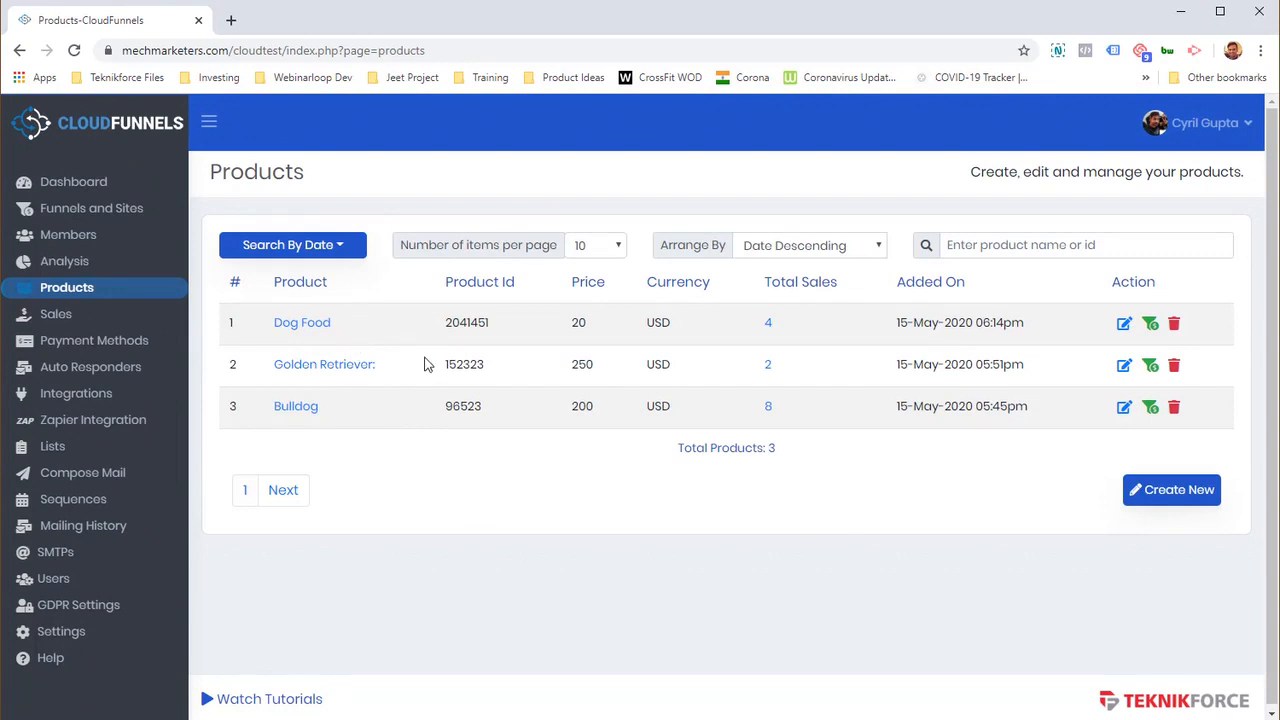
pyautogui.click(1203, 496)
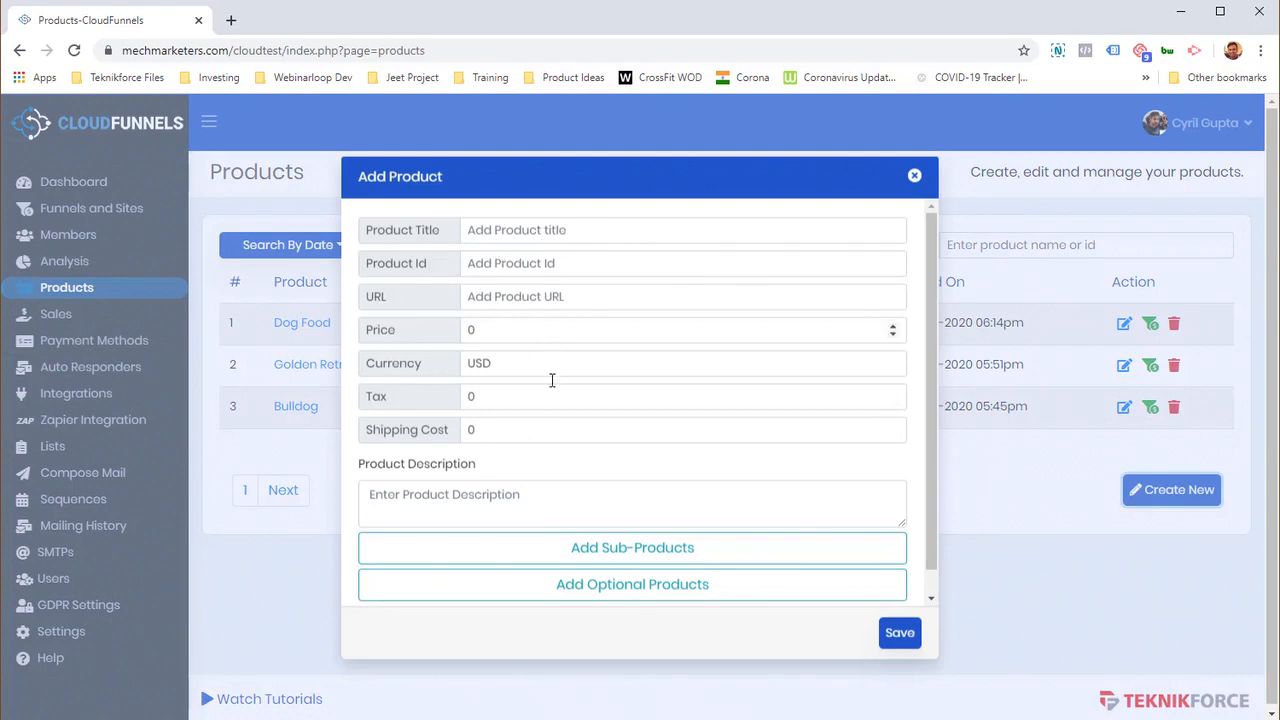
pyautogui.click(913, 176)
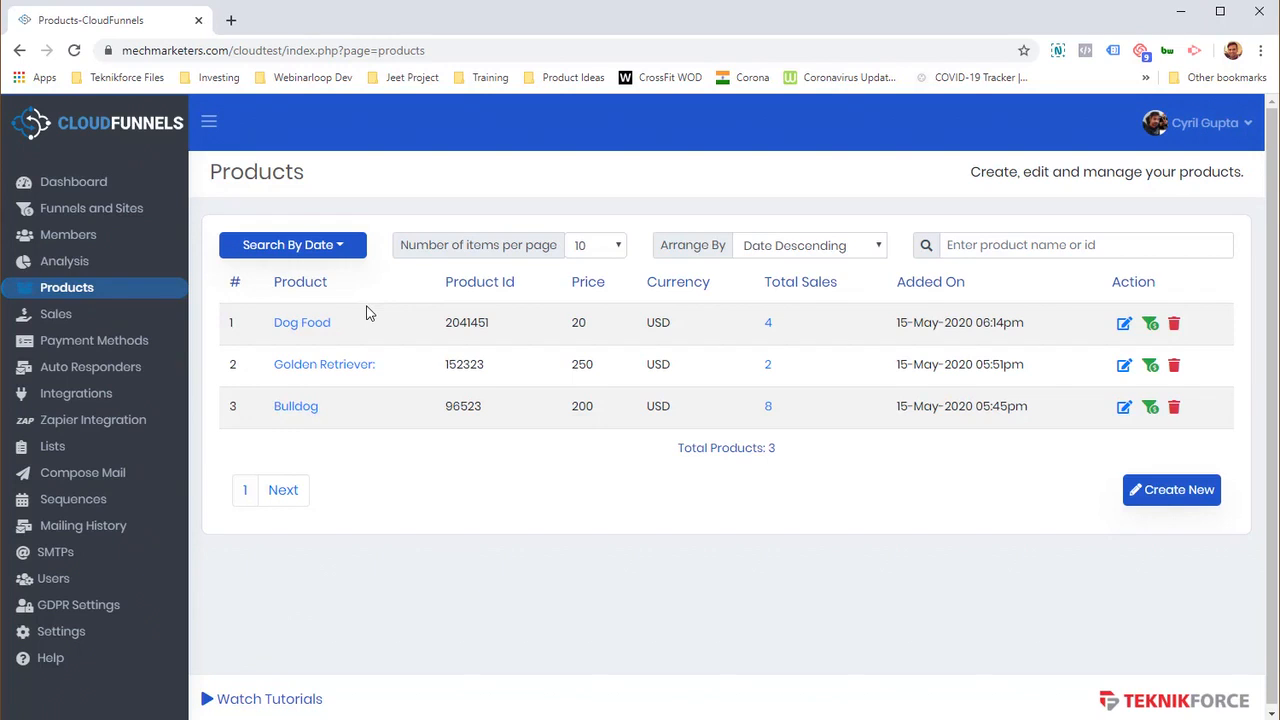
# Open the Sales area and examine the product sales records and the CSV export option
pyautogui.click(101, 316)
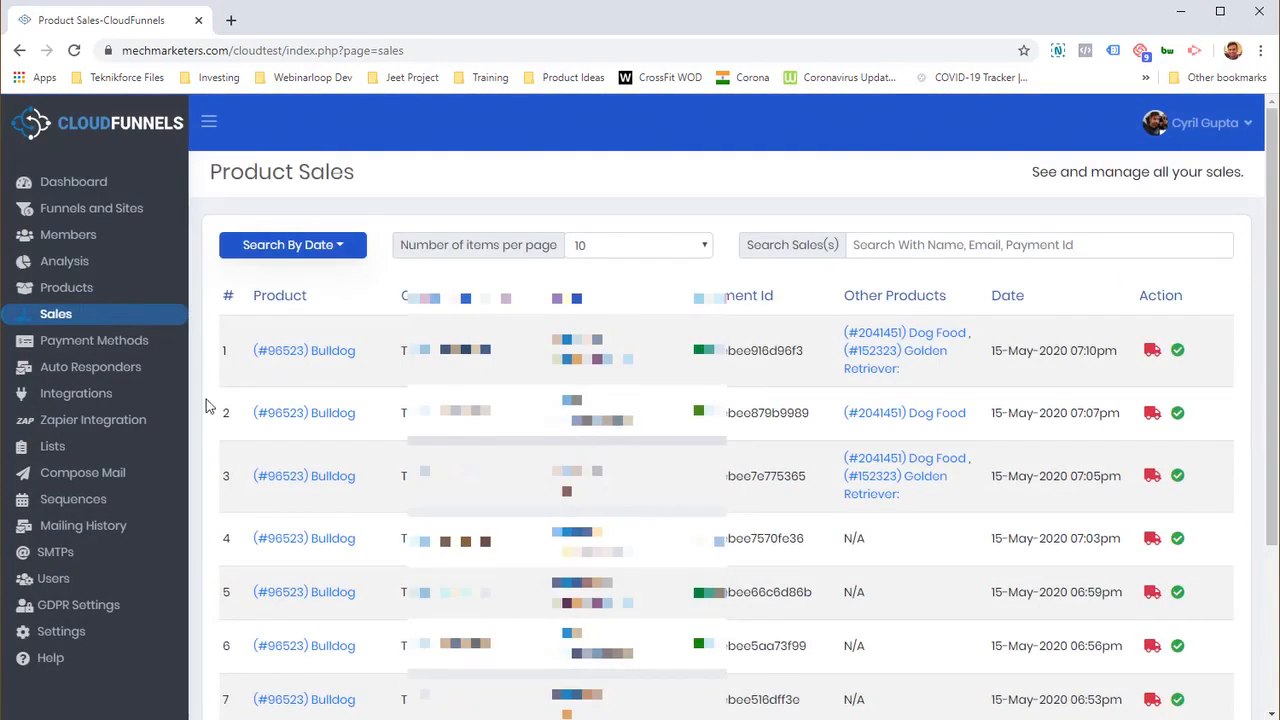
pyautogui.scroll(-3, 208, 405)
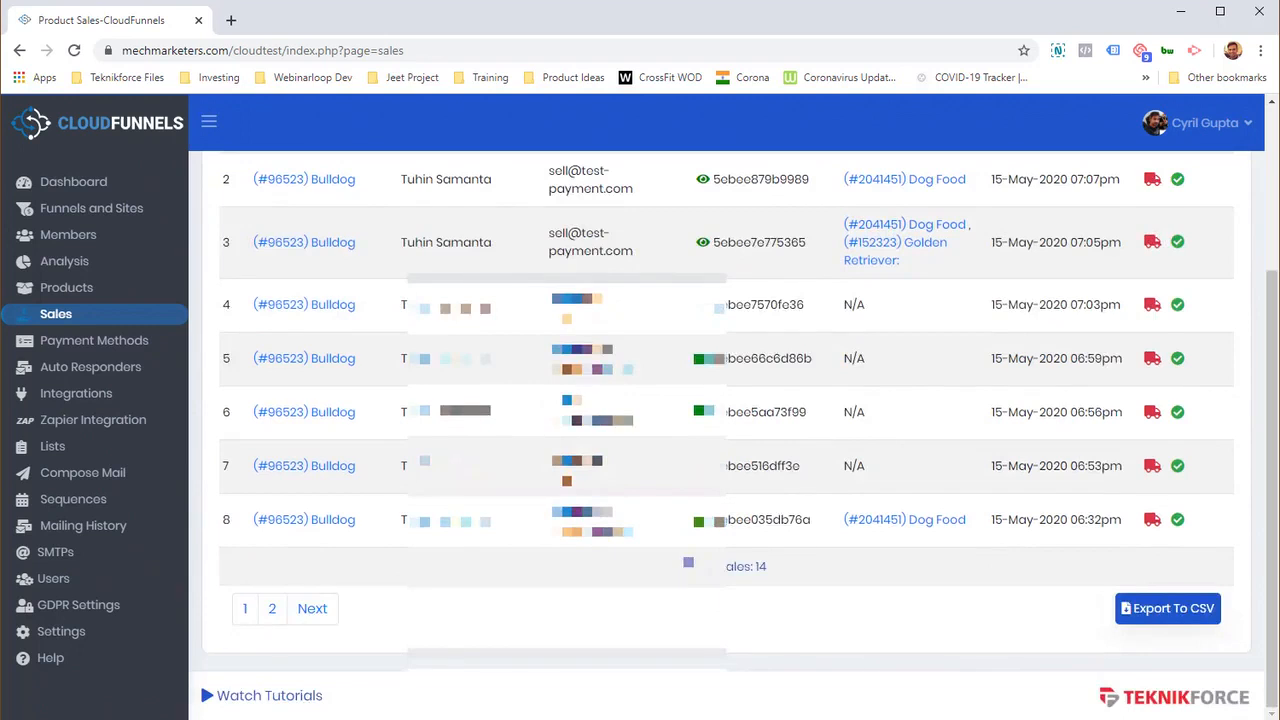
pyautogui.scroll(3, 727, 434)
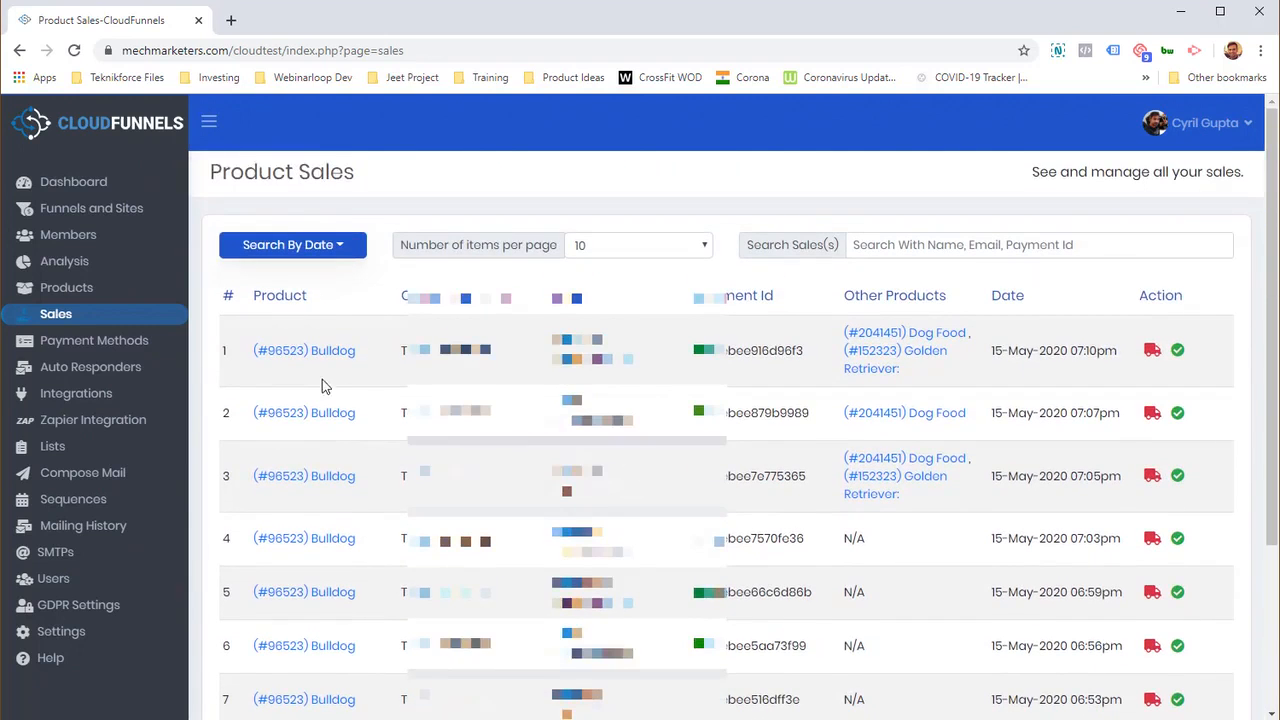
pyautogui.scroll(-3, 732, 389)
pyautogui.scroll(3, 868, 390)
# Examine the saved PayPal entry in the payment methods and the payment providers offered for a new method
pyautogui.click(120, 340)
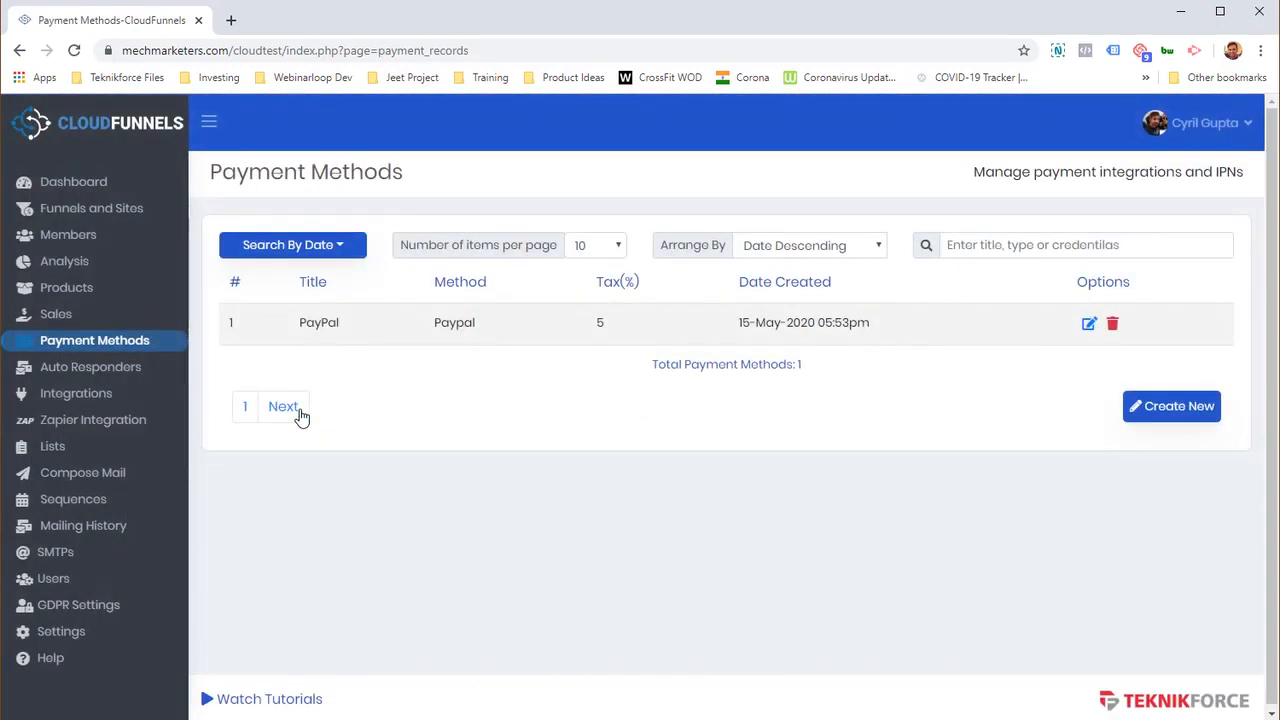
pyautogui.doubleClick(319, 322)
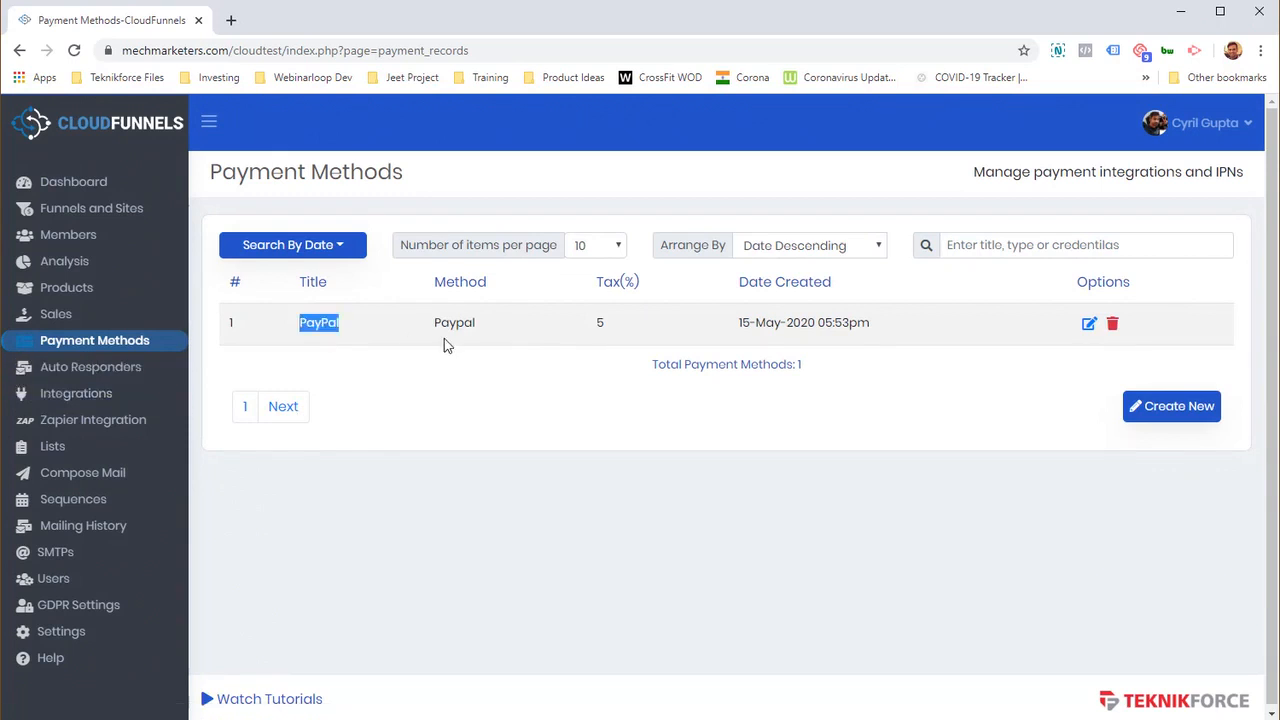
pyautogui.moveTo(444, 338); pyautogui.dragTo(857, 323)
pyautogui.click(839, 334)
pyautogui.doubleClick(295, 325)
pyautogui.click(420, 330)
pyautogui.doubleClick(446, 331)
pyautogui.click(1172, 406)
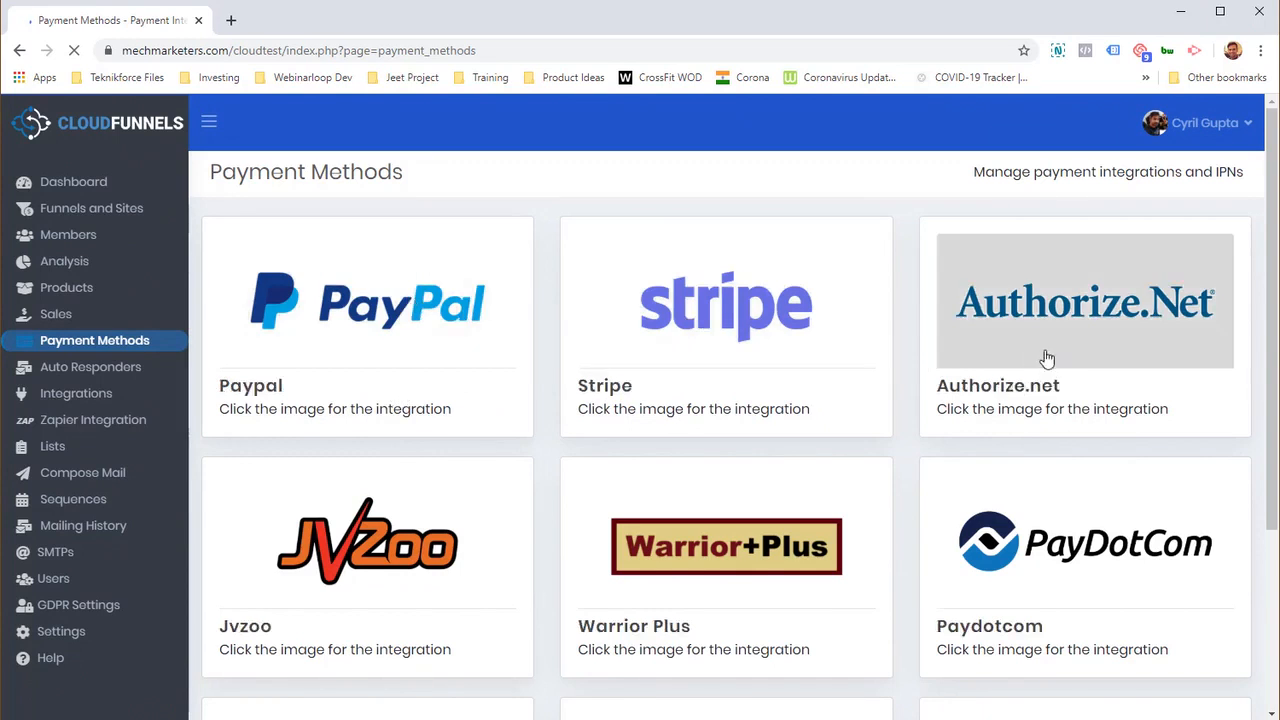
pyautogui.scroll(-3, 486, 380)
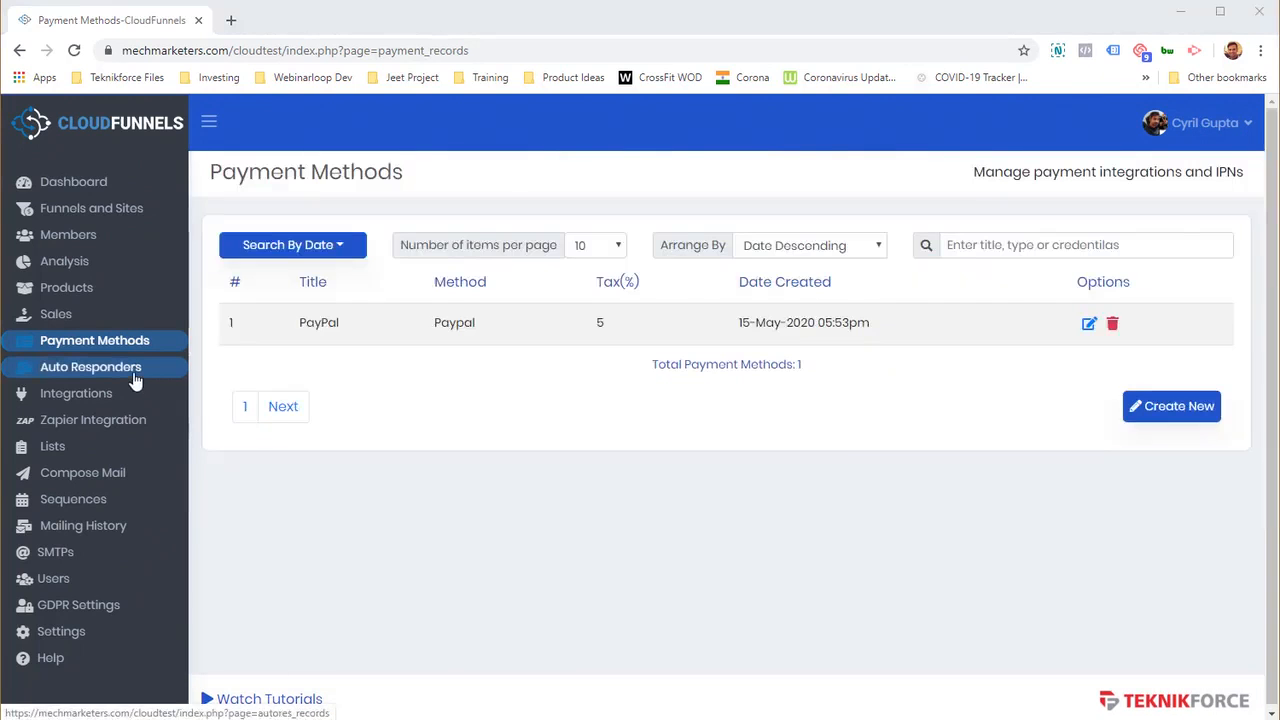
# Open the autoresponder setups and examine the email services offered for a new autoresponder
pyautogui.click(94, 378)
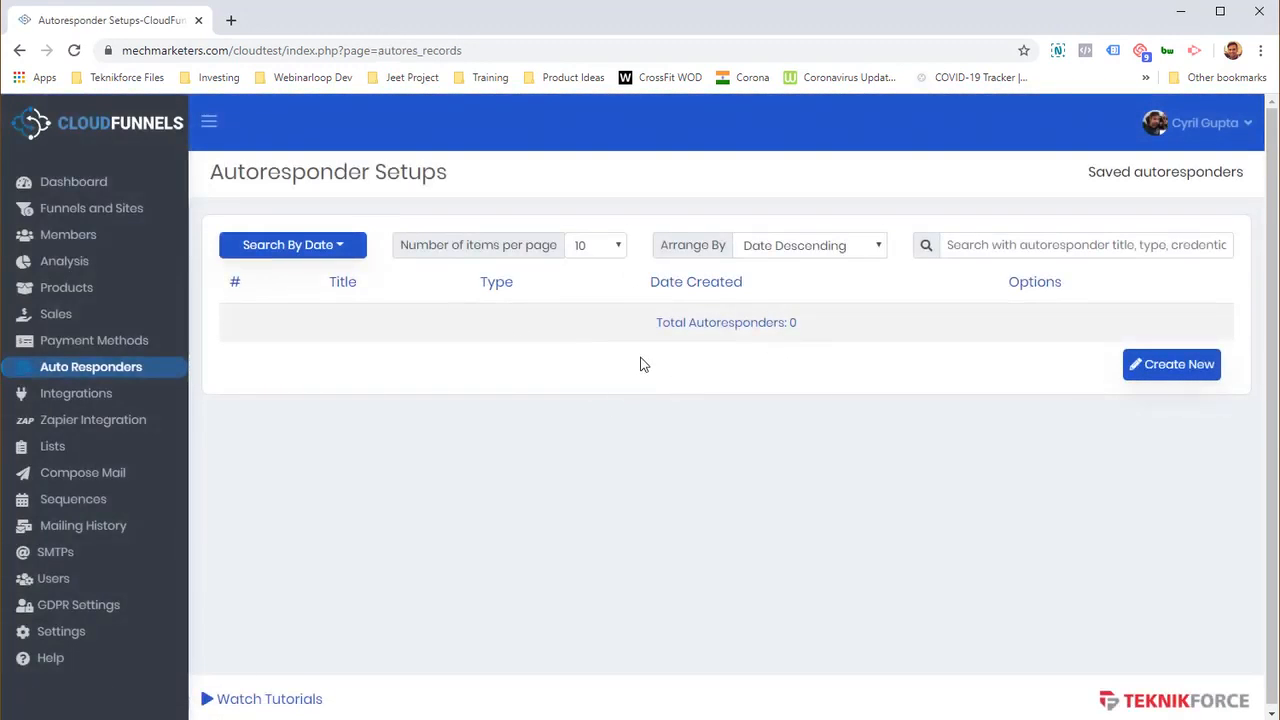
pyautogui.click(1165, 378)
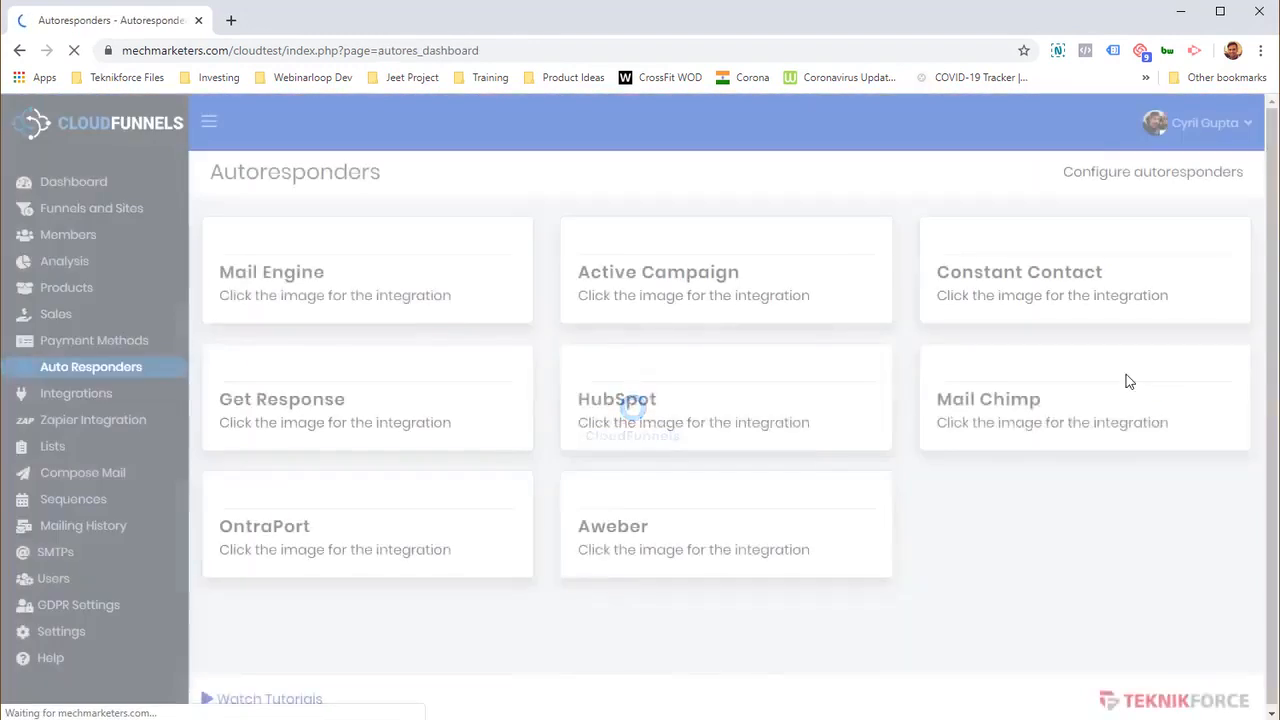
pyautogui.scroll(-1, 931, 434)
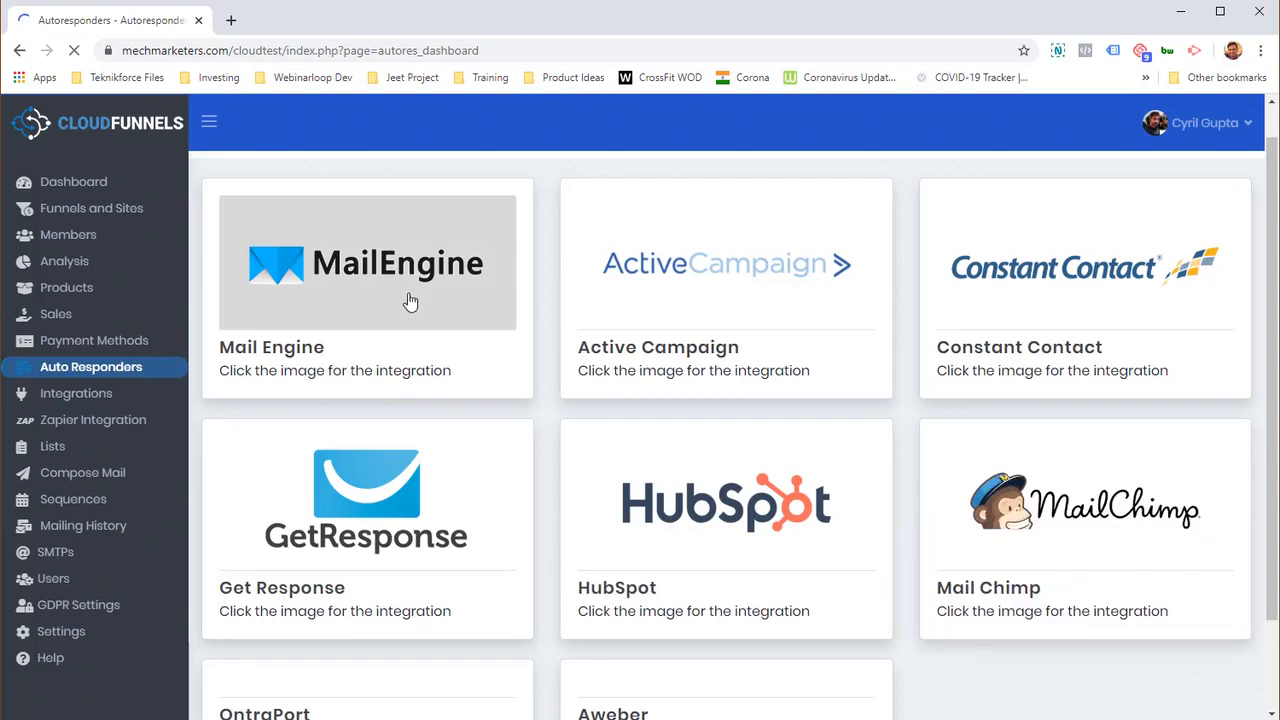
pyautogui.scroll(-2, 423, 446)
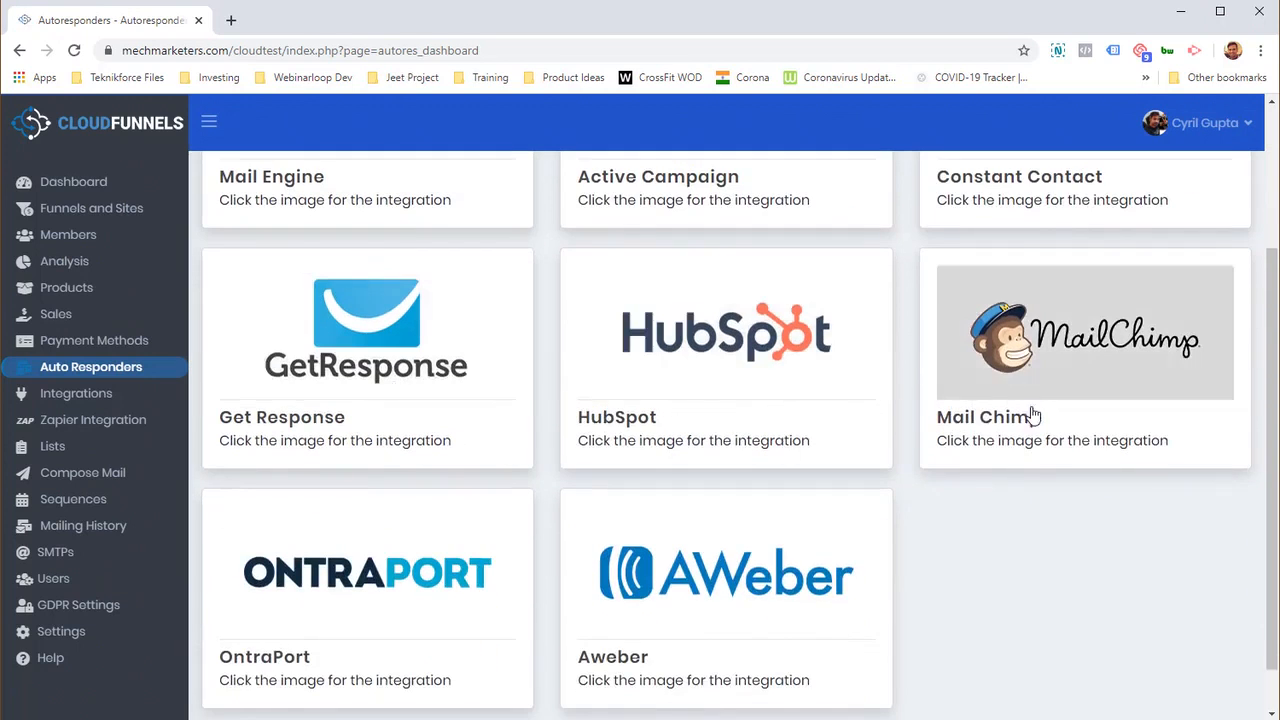
pyautogui.scroll(-1, 614, 510)
pyautogui.scroll(-1, 614, 510)
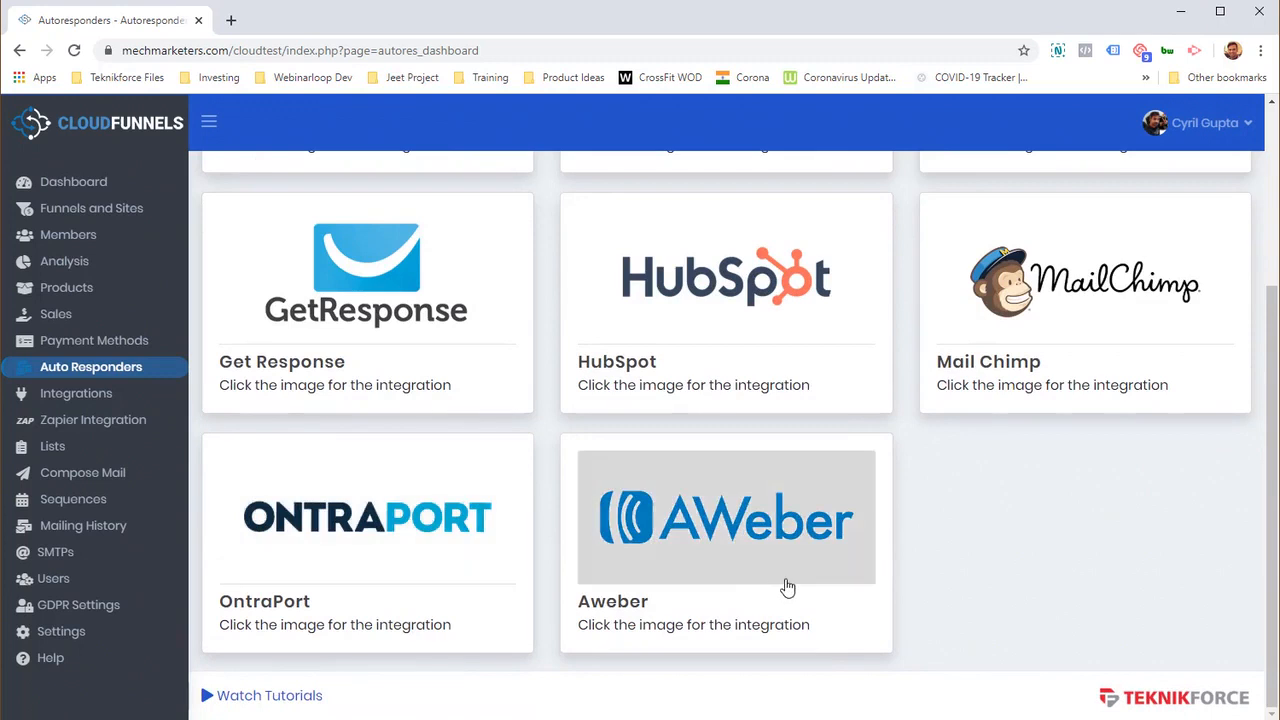
# Open the Integrations area and examine the saved Tawk.to entry
pyautogui.click(60, 394)
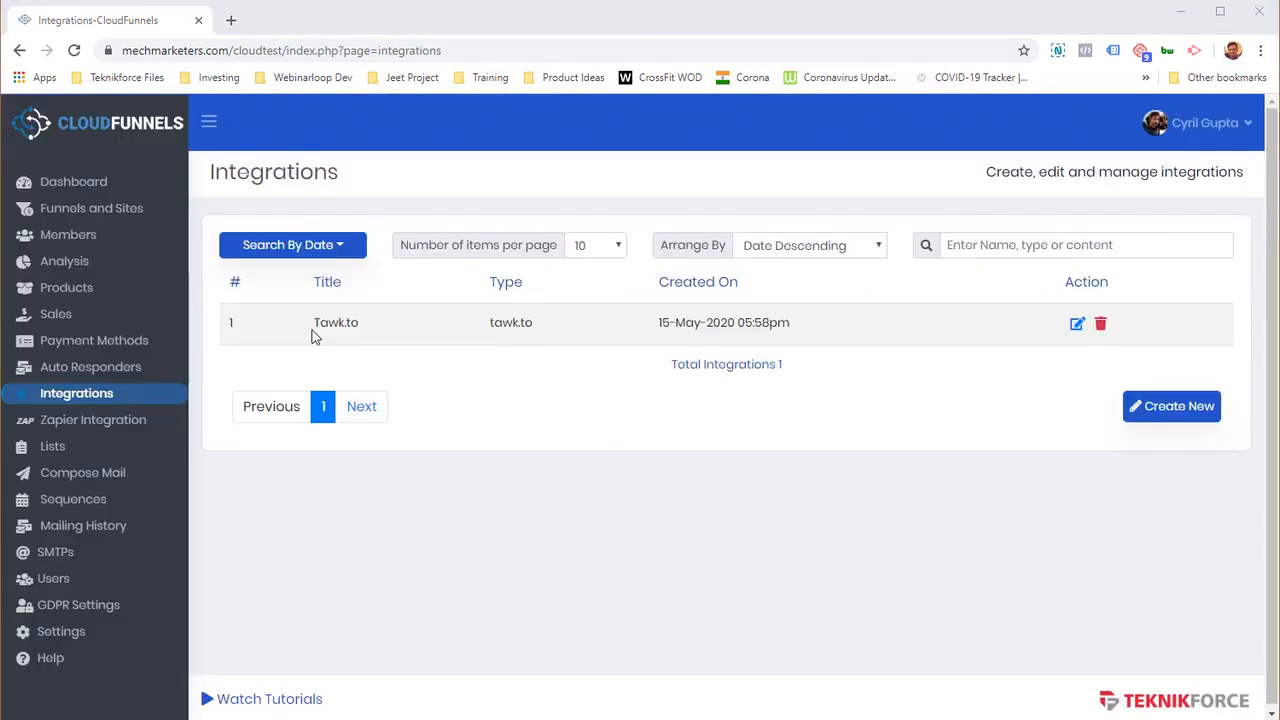
pyautogui.moveTo(314, 330); pyautogui.dragTo(358, 340)
pyautogui.click(1131, 527)
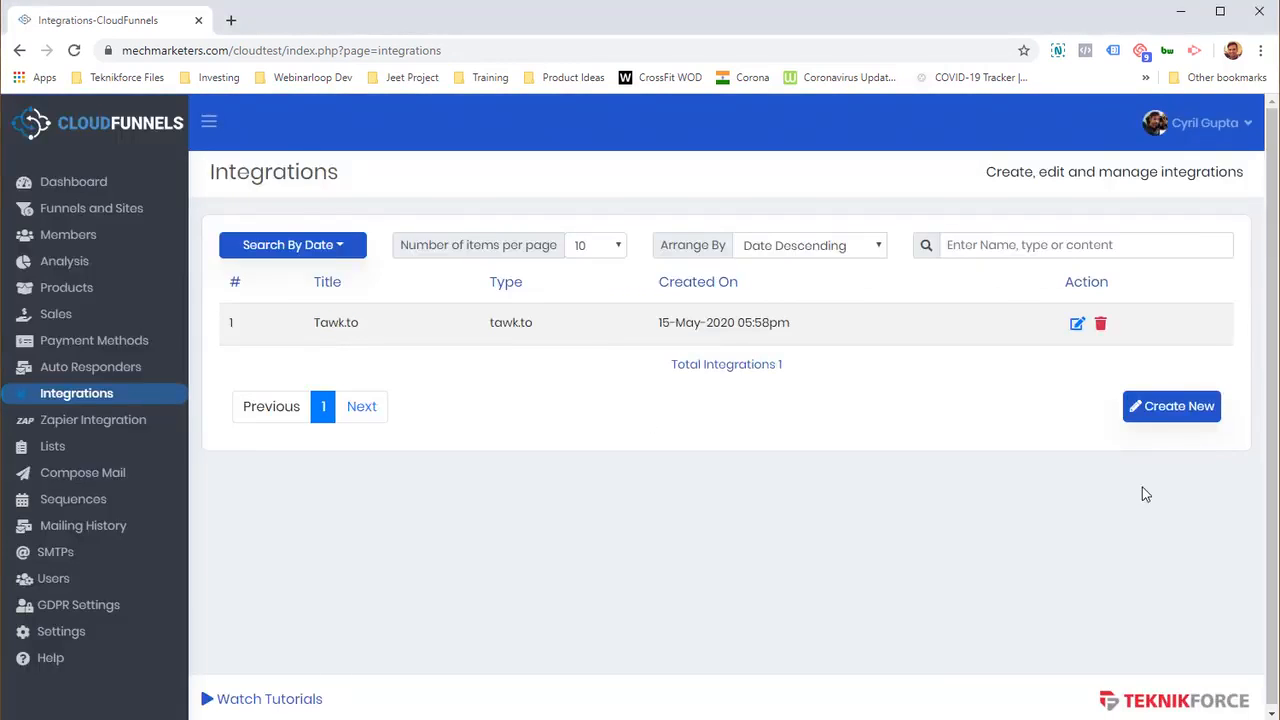
# Review the integration types offered for a new integration and the blank custom integration form, closing it without saving
pyautogui.click(1161, 416)
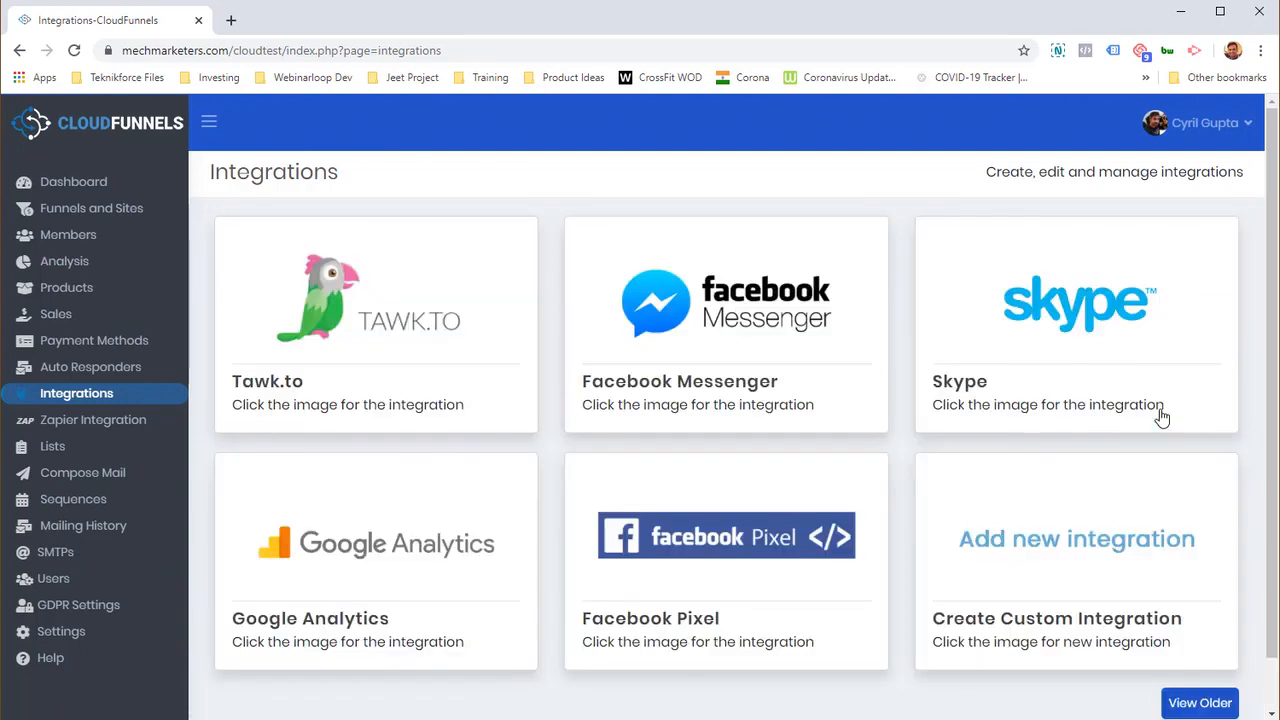
pyautogui.scroll(-1, 381, 383)
pyautogui.scroll(1, 378, 385)
pyautogui.scroll(-1, 1060, 618)
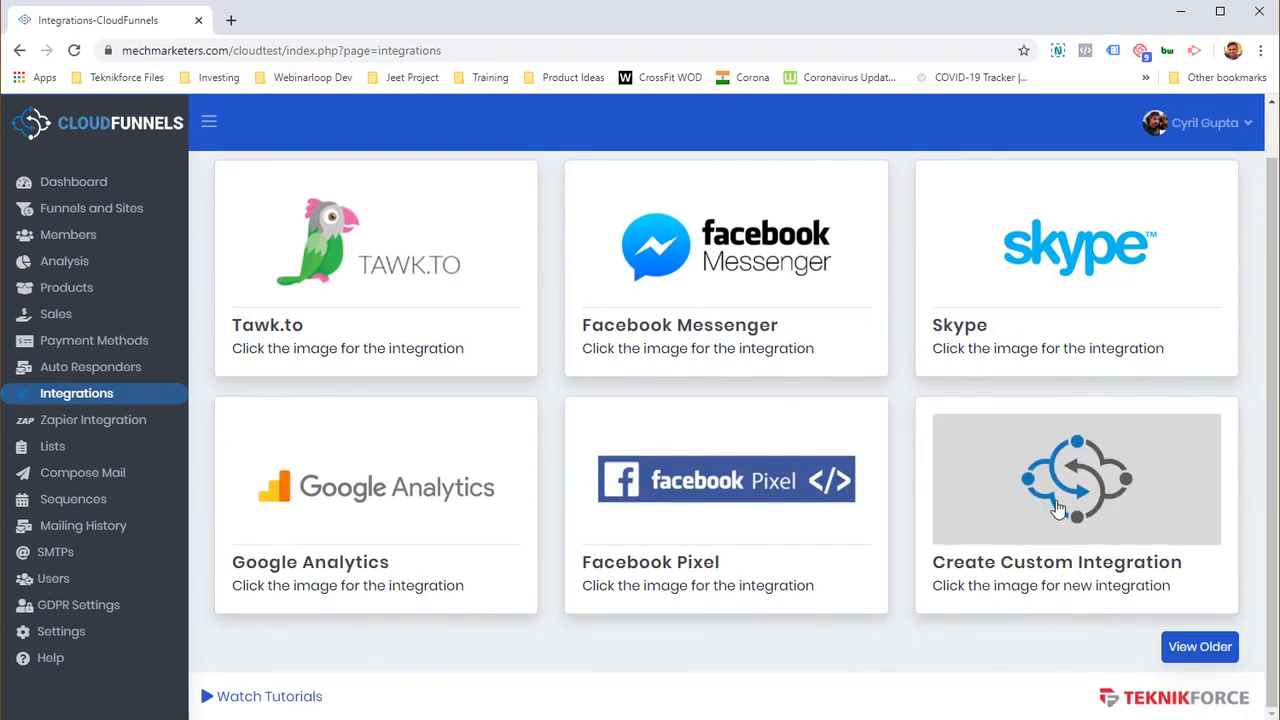
pyautogui.click(1058, 510)
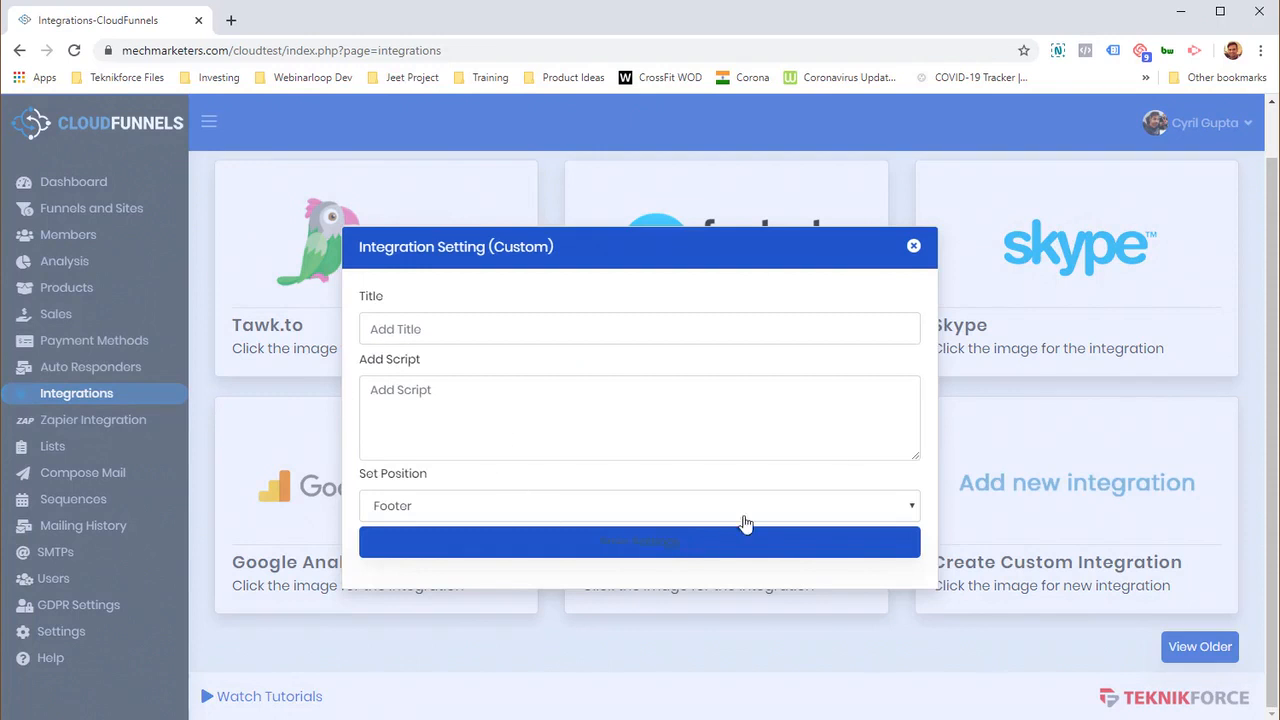
pyautogui.click(912, 248)
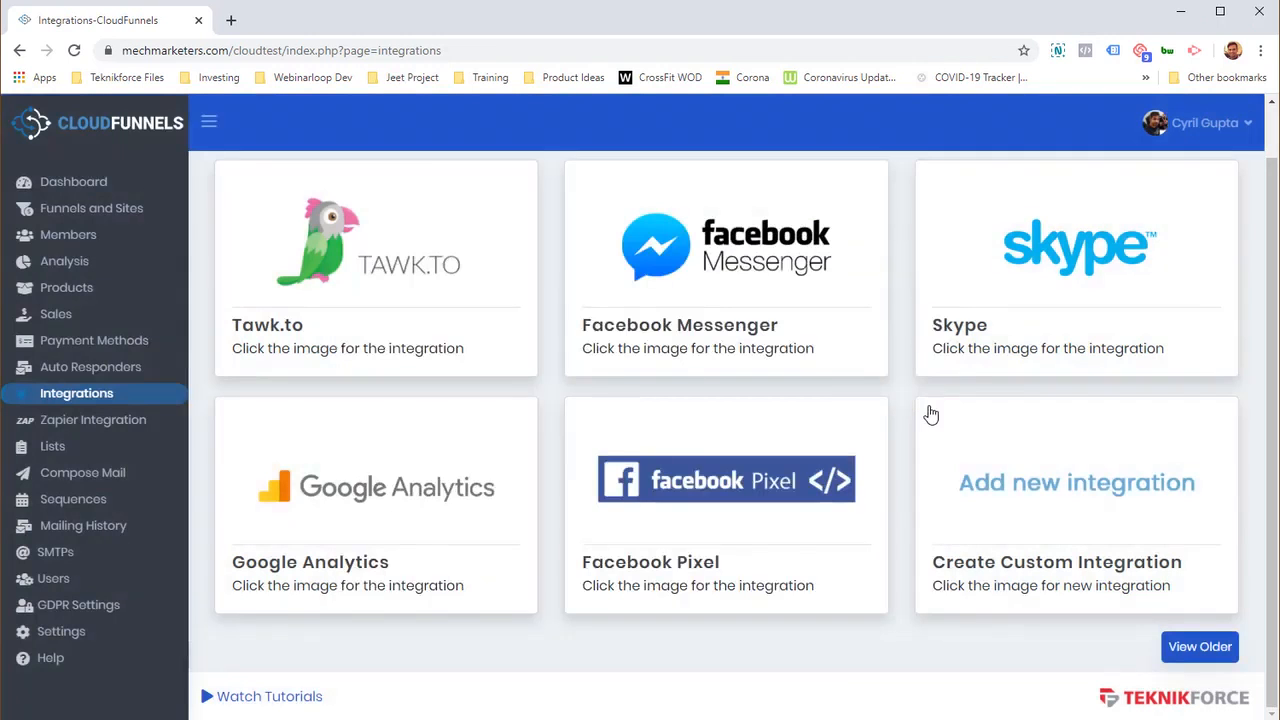
# View the Zapier integration page, and review the subscriber lists along with the blank form for creating a list
pyautogui.click(96, 424)
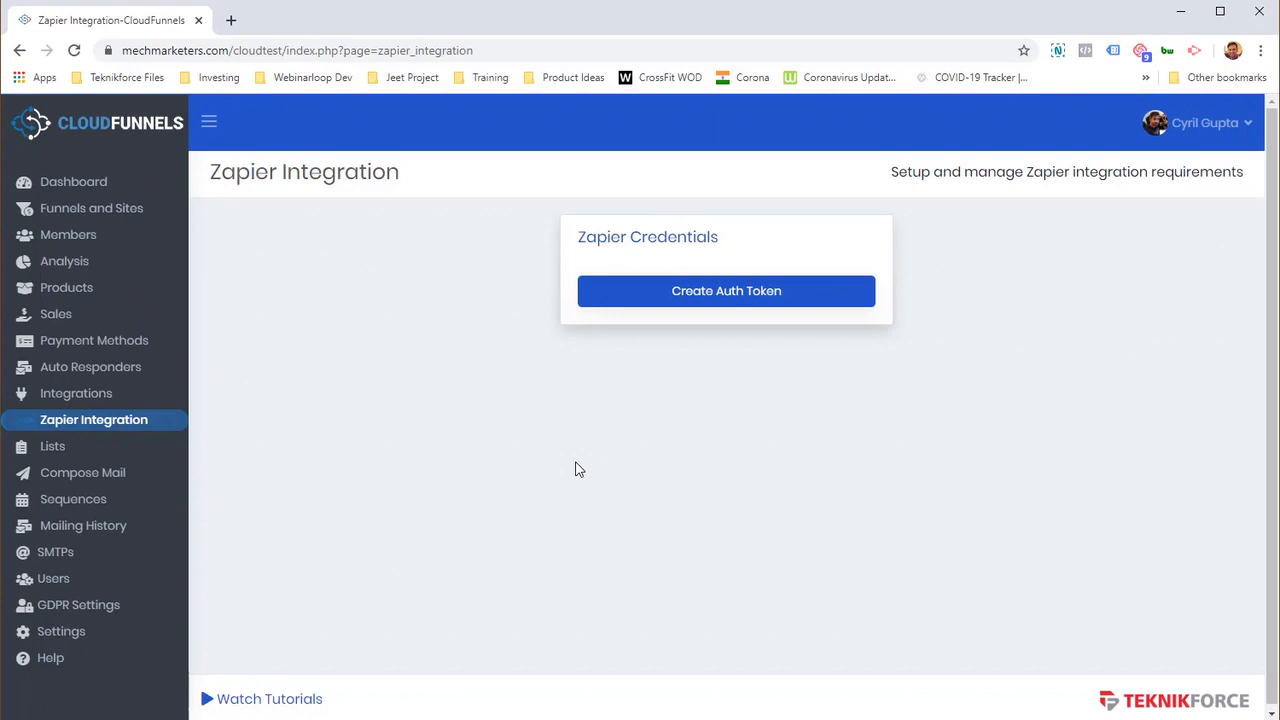
pyautogui.click(50, 447)
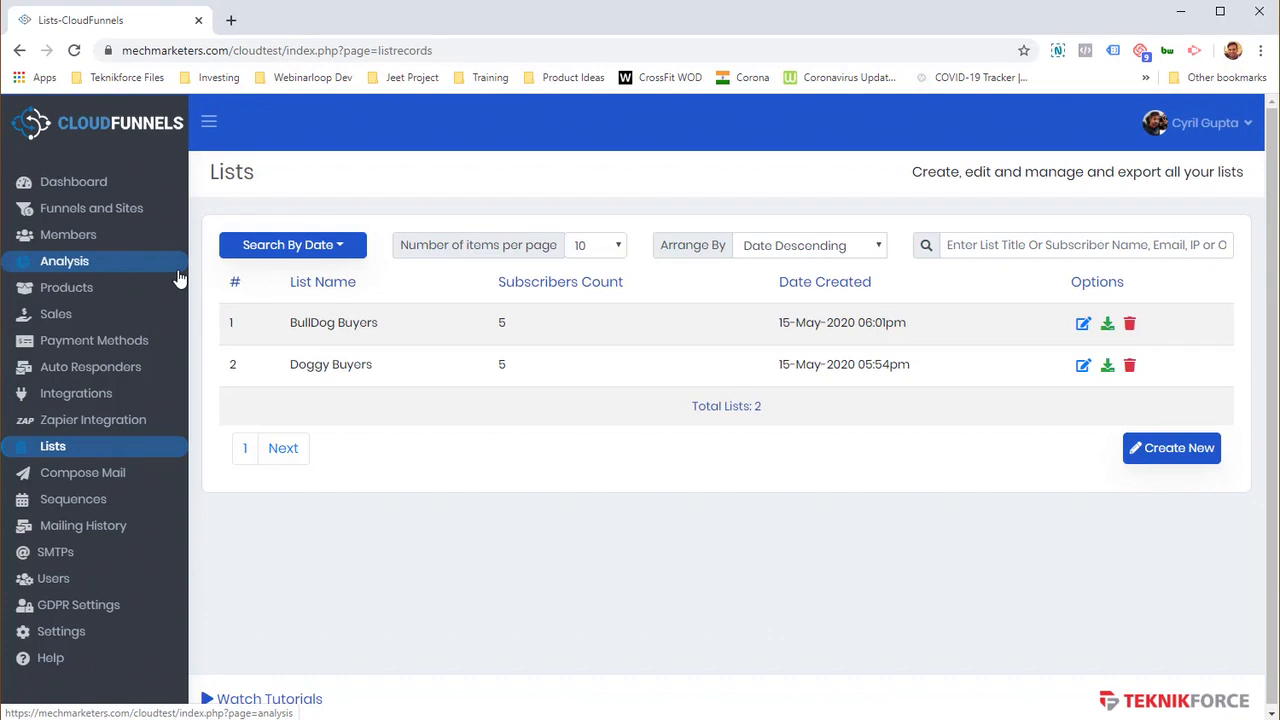
pyautogui.moveTo(292, 322); pyautogui.dragTo(370, 393)
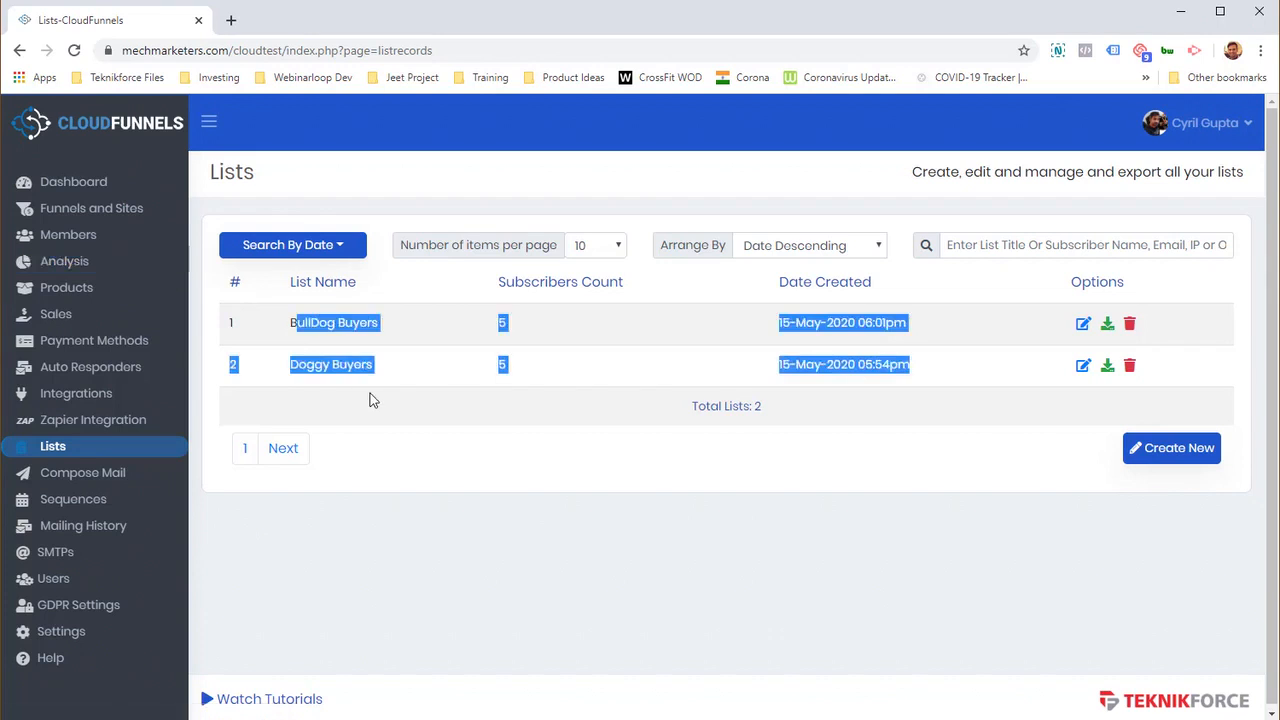
pyautogui.click(370, 393)
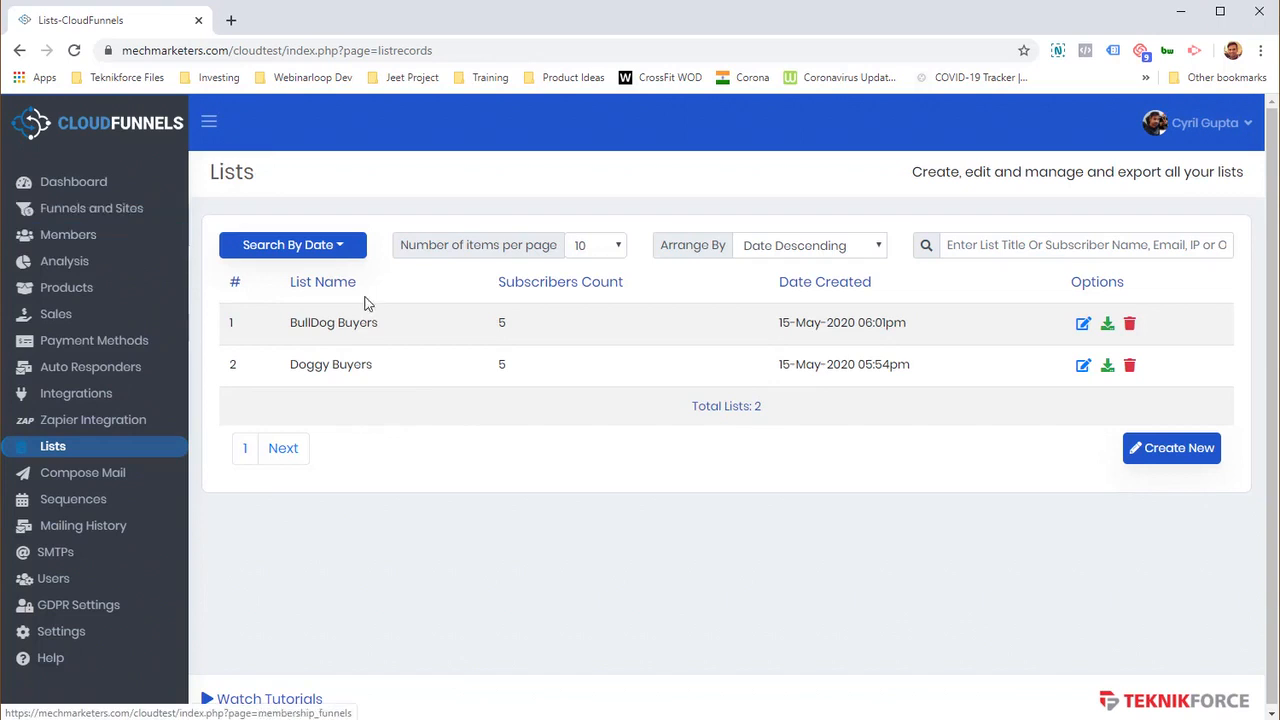
pyautogui.click(1166, 457)
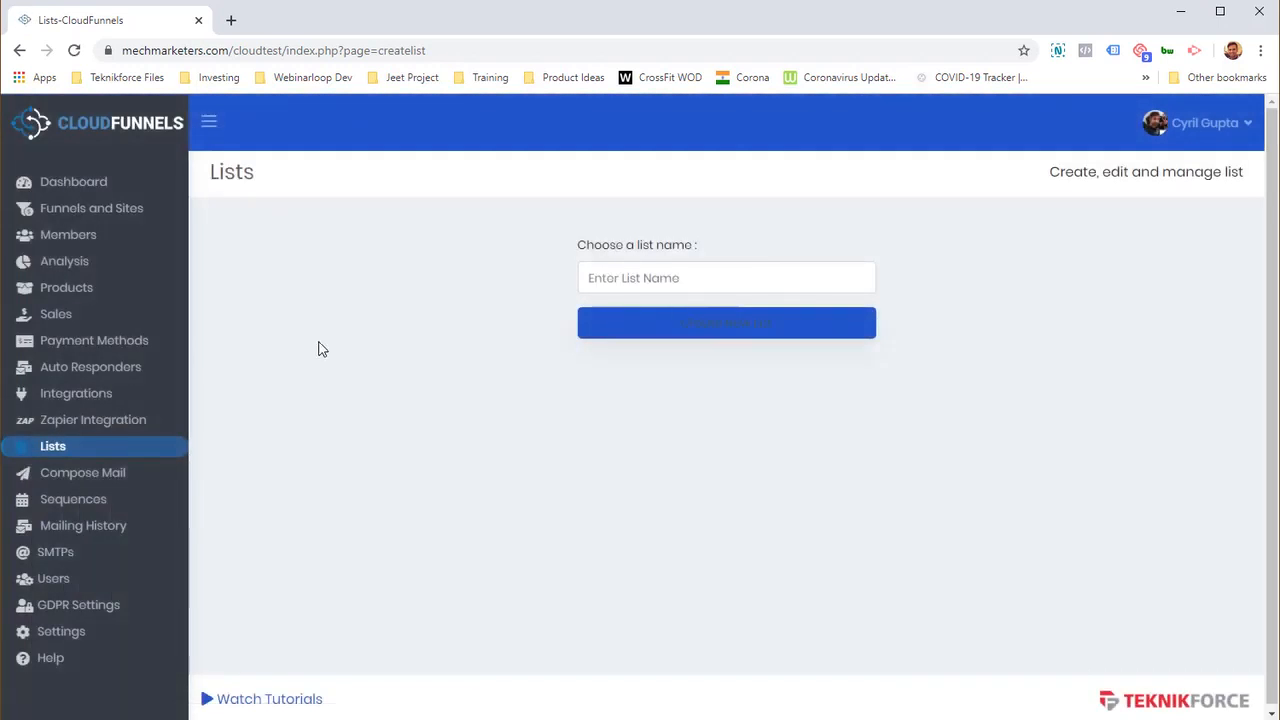
pyautogui.click(52, 447)
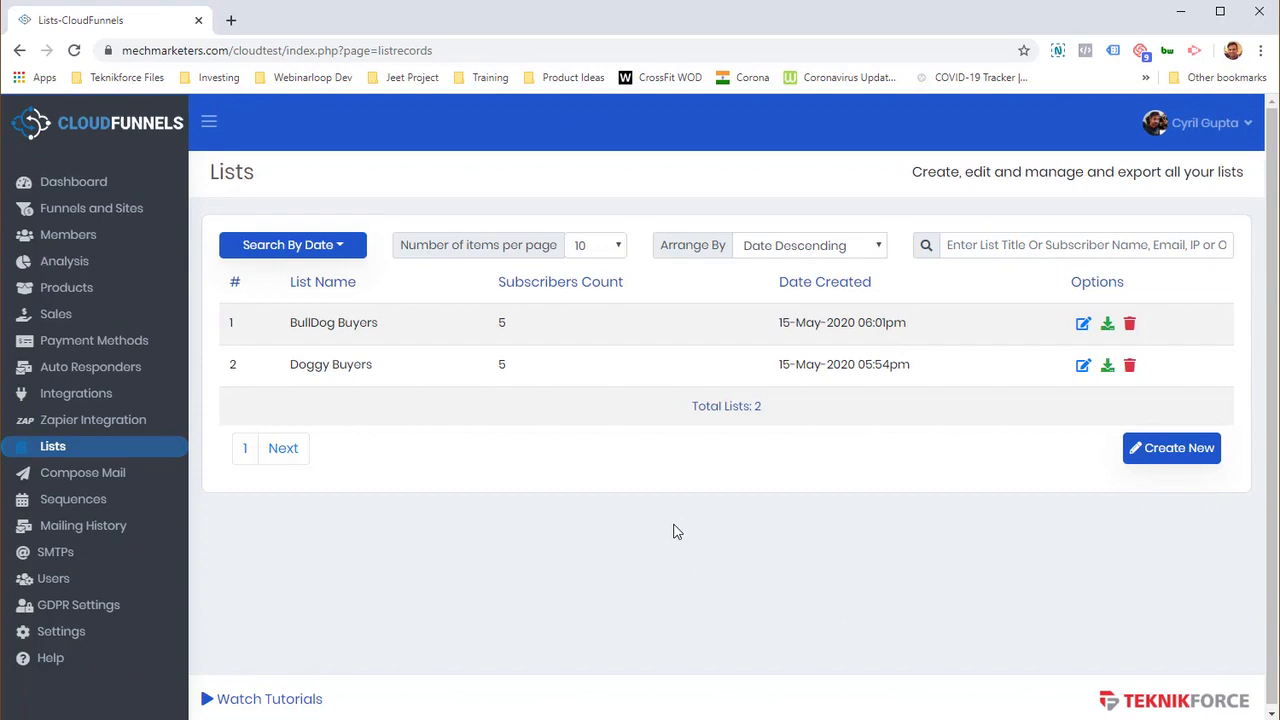
# Open the Compose Mail form and examine its composition title, SMTP and list options
pyautogui.click(105, 476)
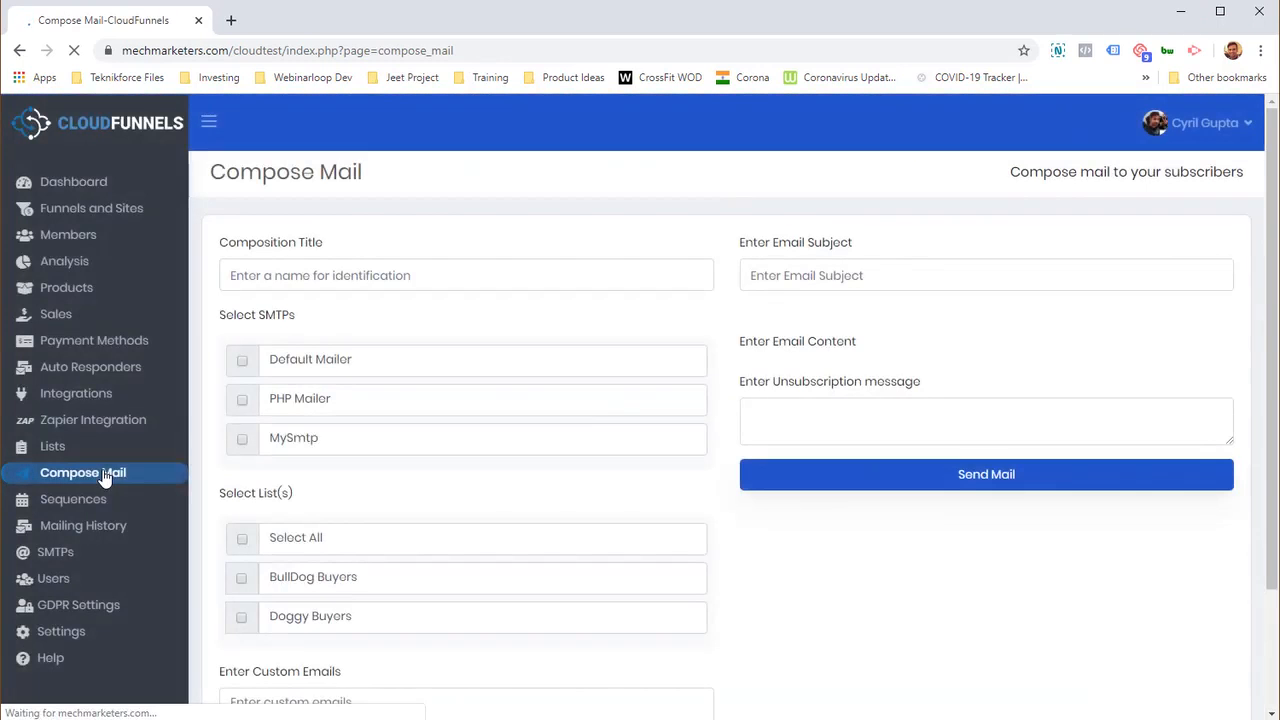
pyautogui.click(358, 276)
pyautogui.scroll(-2, 408, 488)
pyautogui.scroll(1, 326, 383)
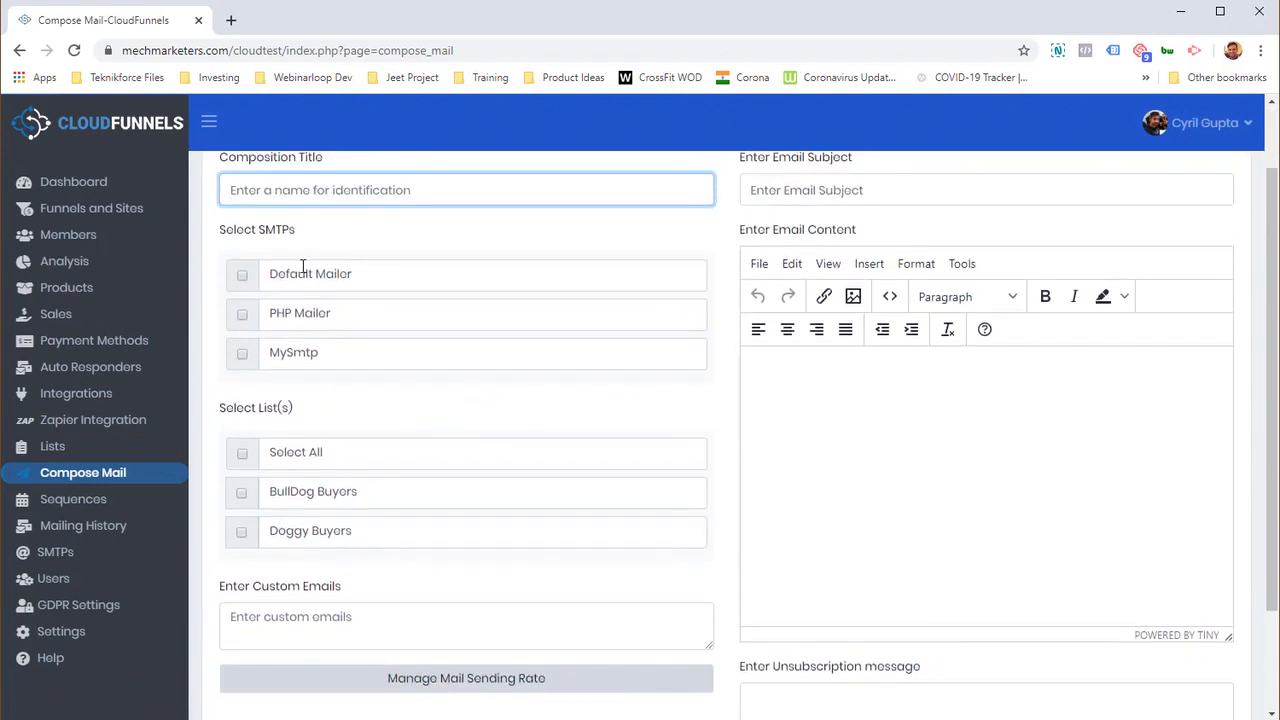
pyautogui.click(287, 283)
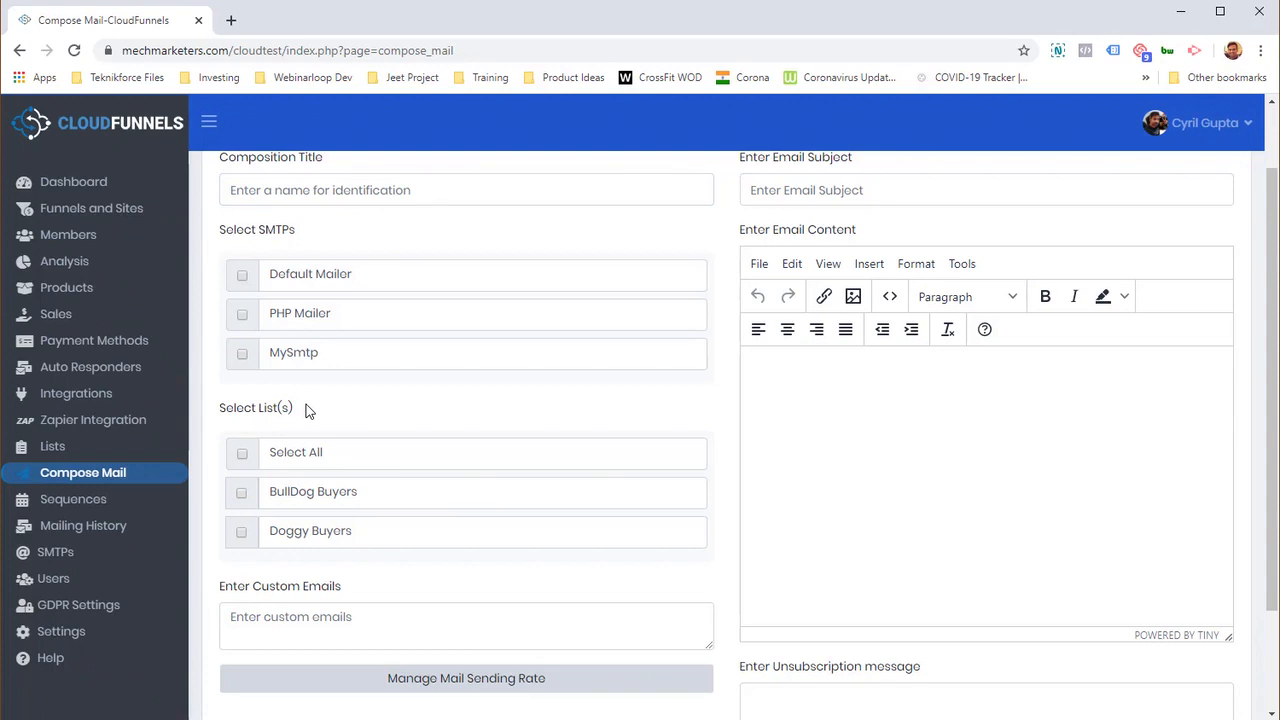
# Try the Default Mailer and PHP Mailer SMTP options, and select the BullDog Buyers and Doggy Buyers lists as recipients
pyautogui.click(242, 275)
pyautogui.click(242, 315)
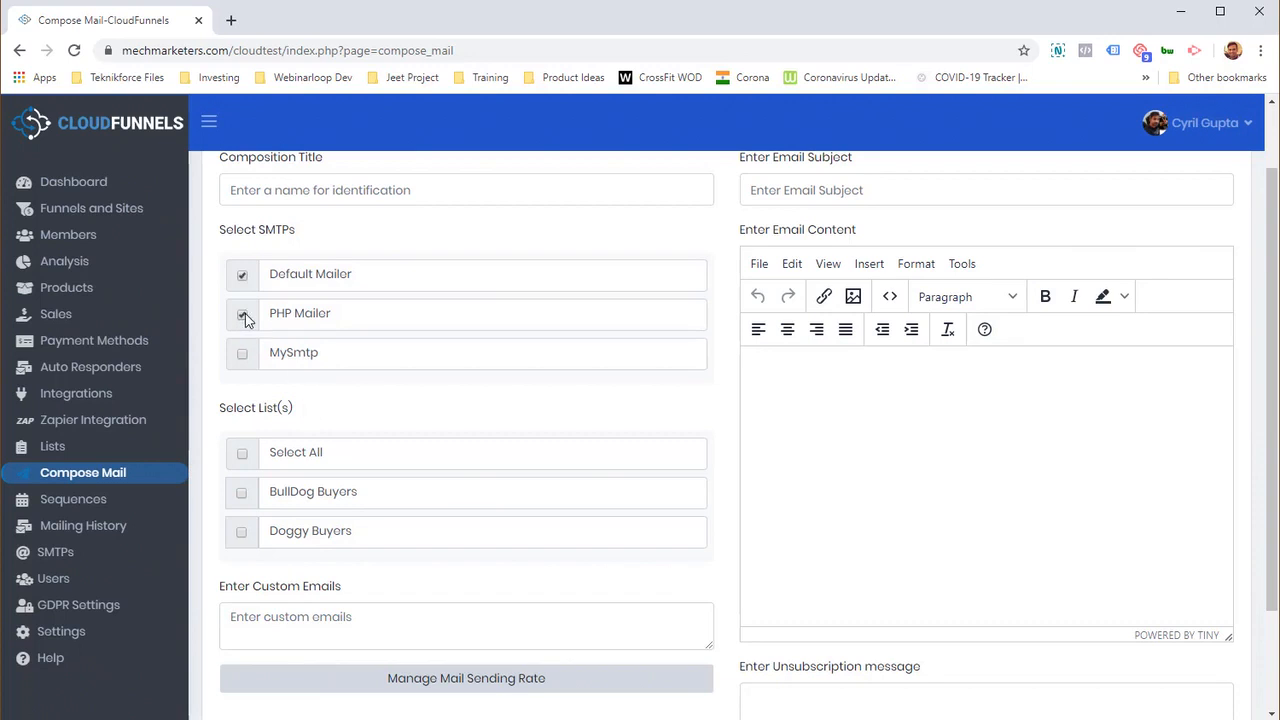
pyautogui.click(241, 492)
pyautogui.click(241, 532)
# Examine the custom emails field and the email content editor of the mail being composed
pyautogui.scroll(-2, 262, 552)
pyautogui.click(384, 494)
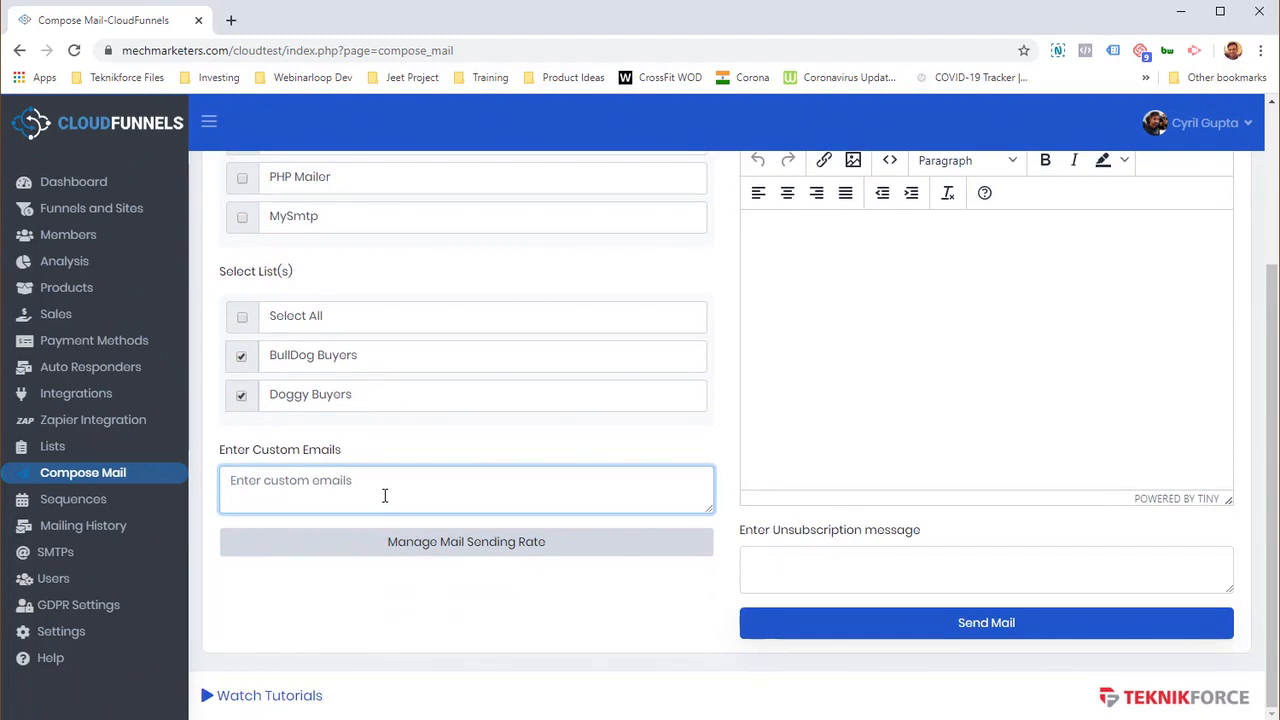
pyautogui.scroll(2, 384, 495)
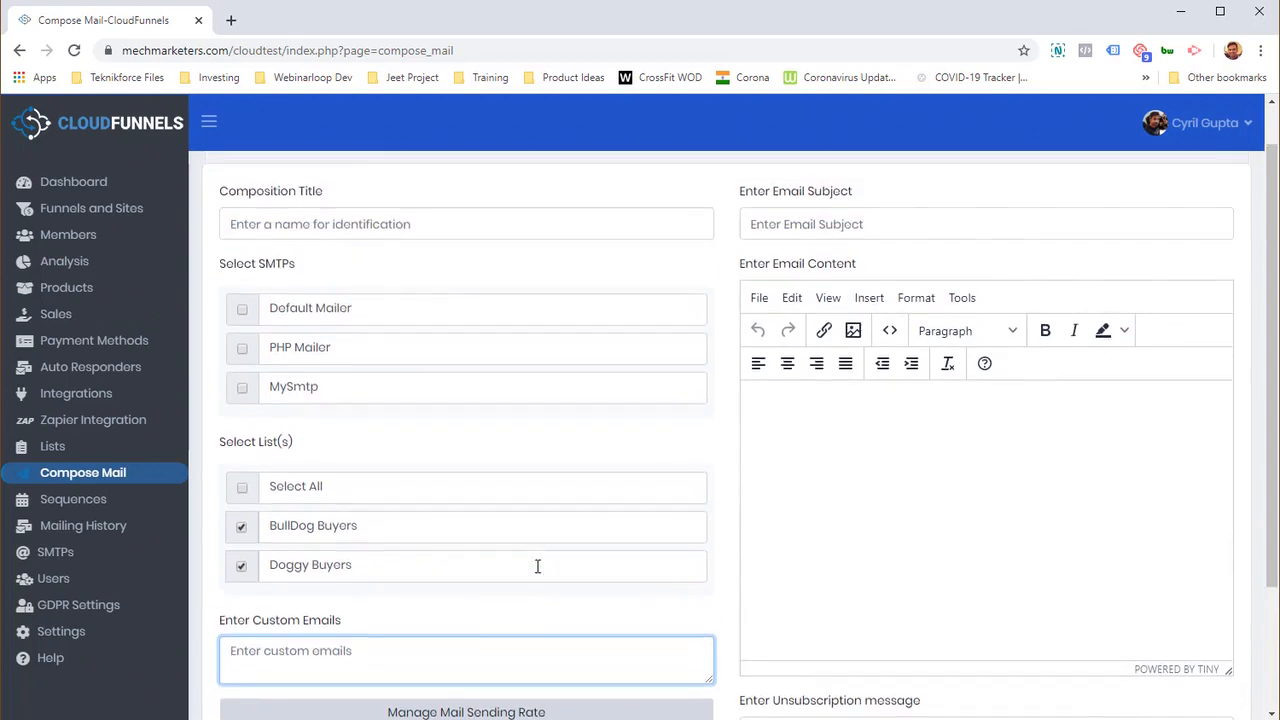
pyautogui.scroll(1, 929, 511)
pyautogui.click(907, 553)
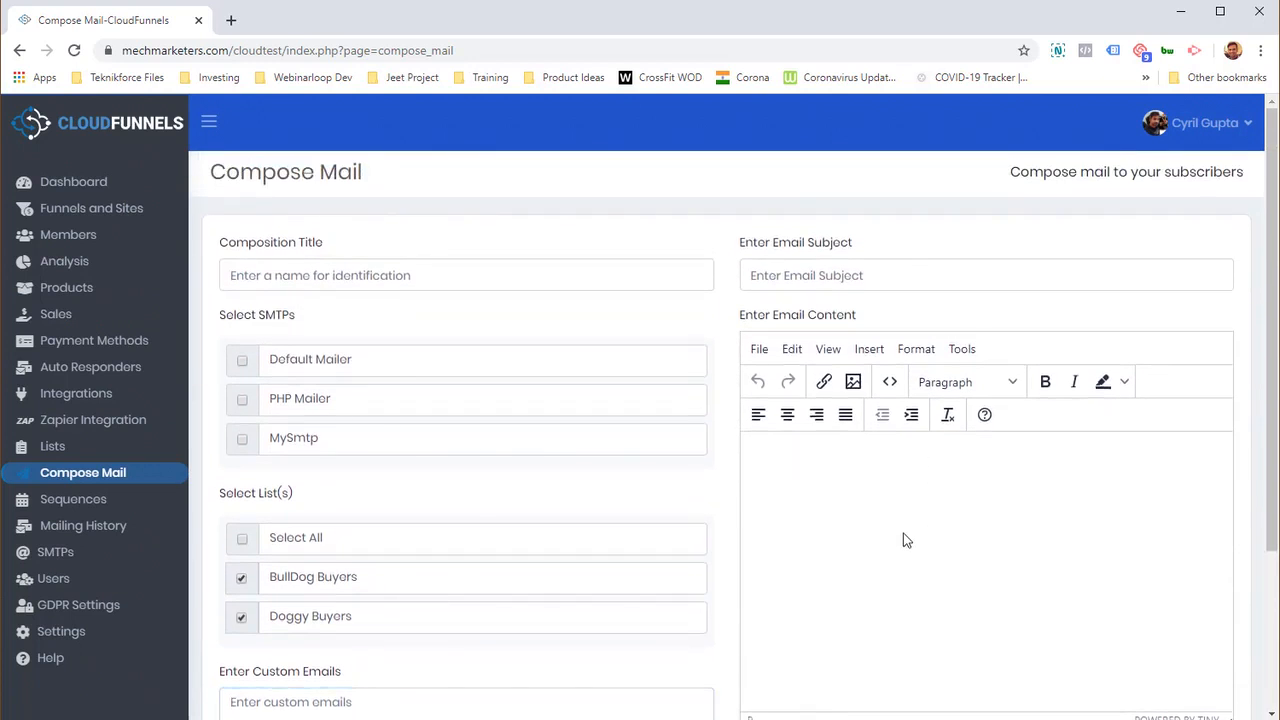
pyautogui.scroll(-1, 846, 469)
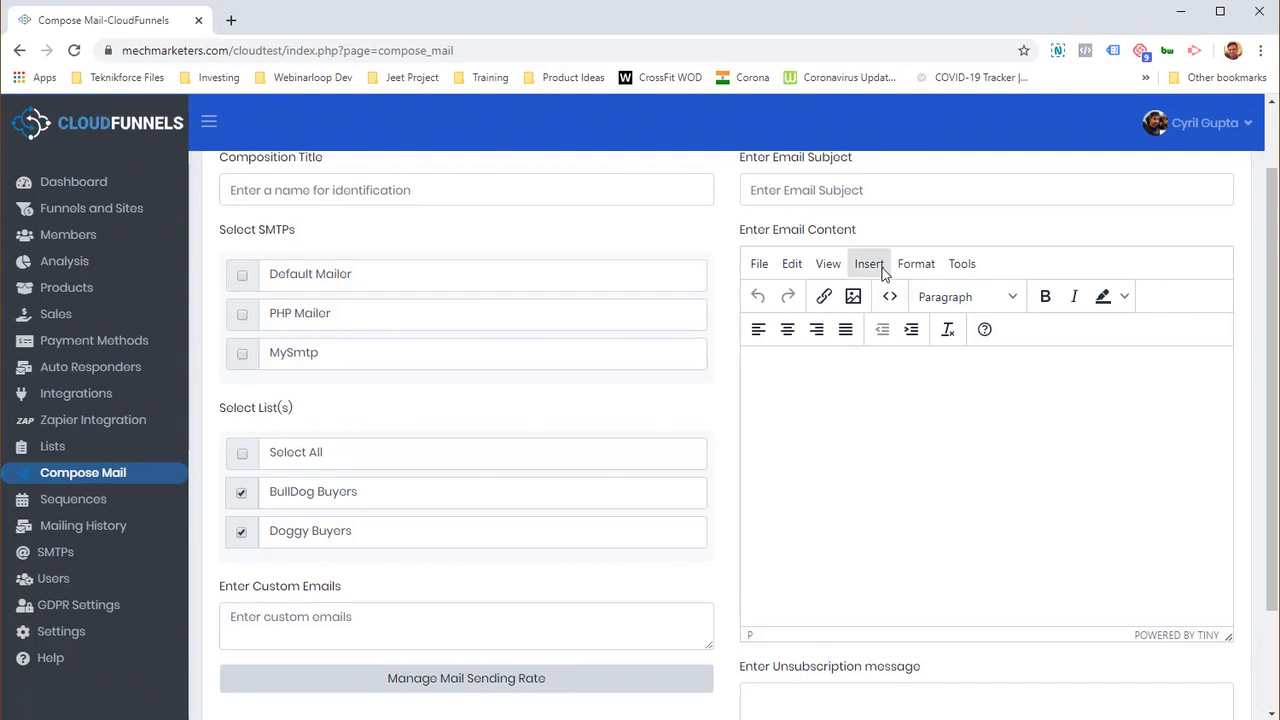
# Examine the email editor's view options, the unsubscription message field and the mail sending option
pyautogui.click(828, 264)
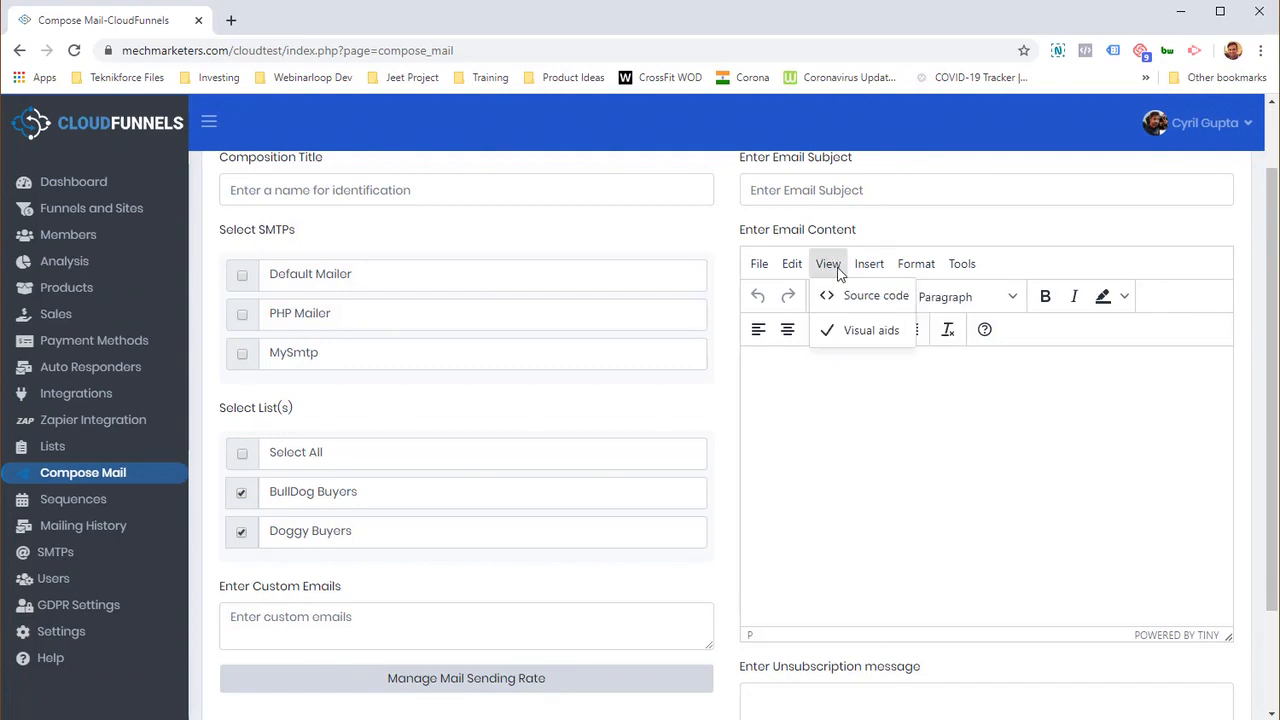
pyautogui.scroll(-2, 800, 420)
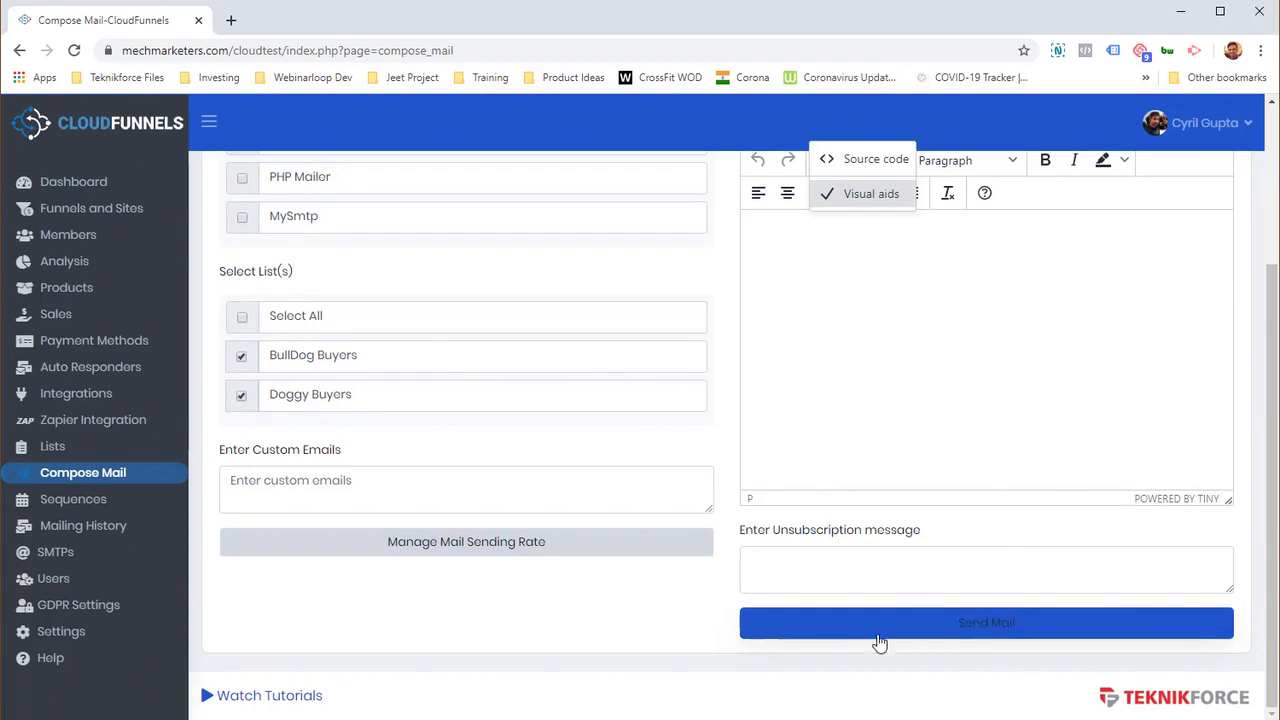
pyautogui.click(980, 683)
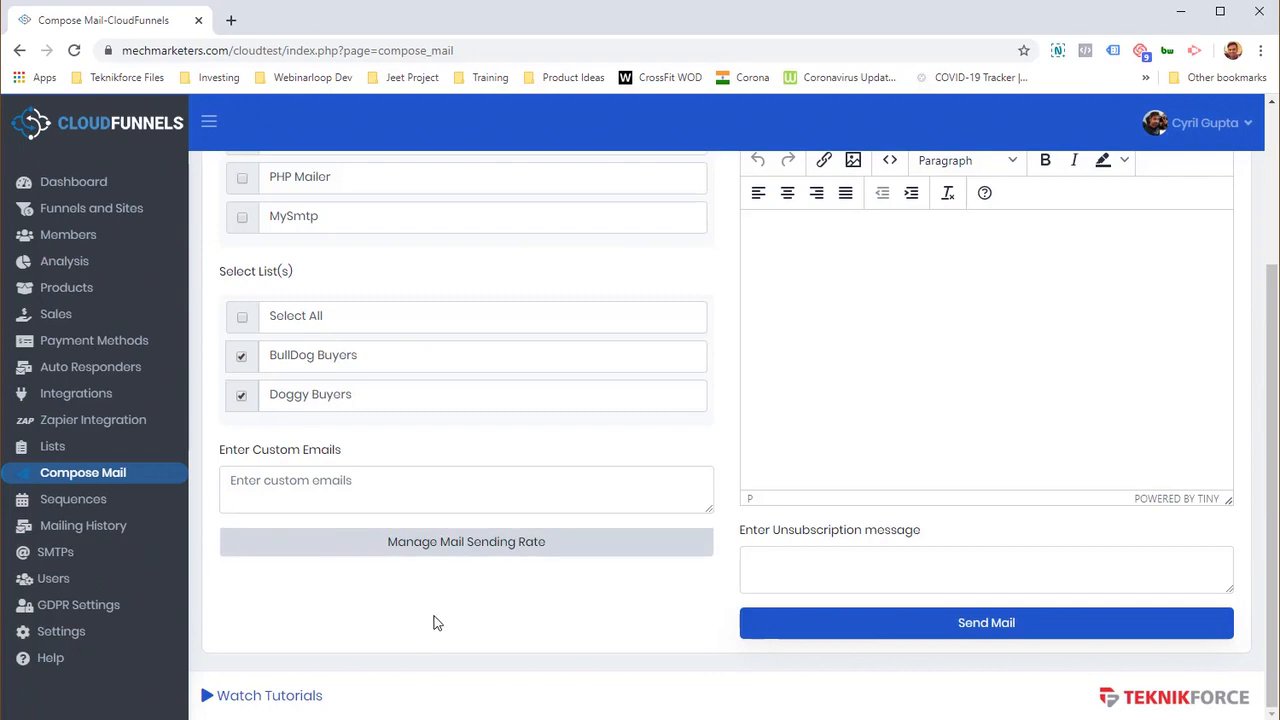
# Expand the mail sending rate options and examine the group size and delay time fields
pyautogui.click(486, 552)
pyautogui.scroll(-1, 600, 580)
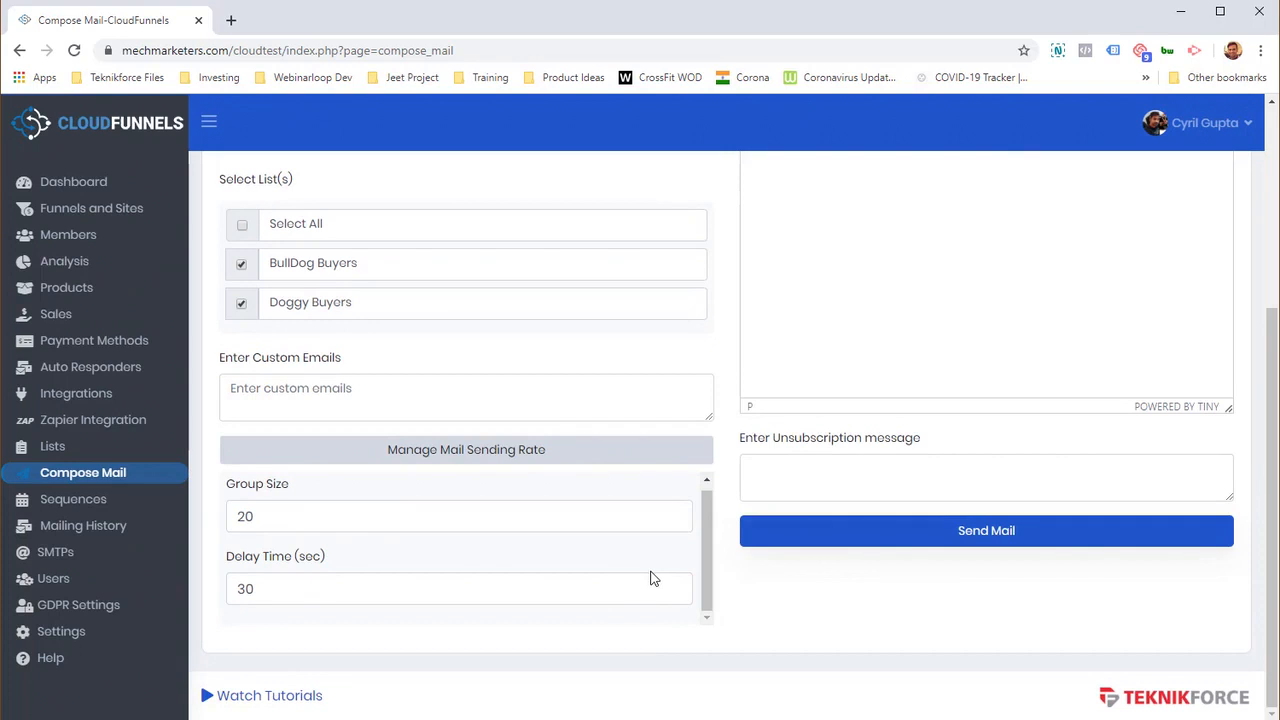
pyautogui.moveTo(368, 507); pyautogui.dragTo(169, 538)
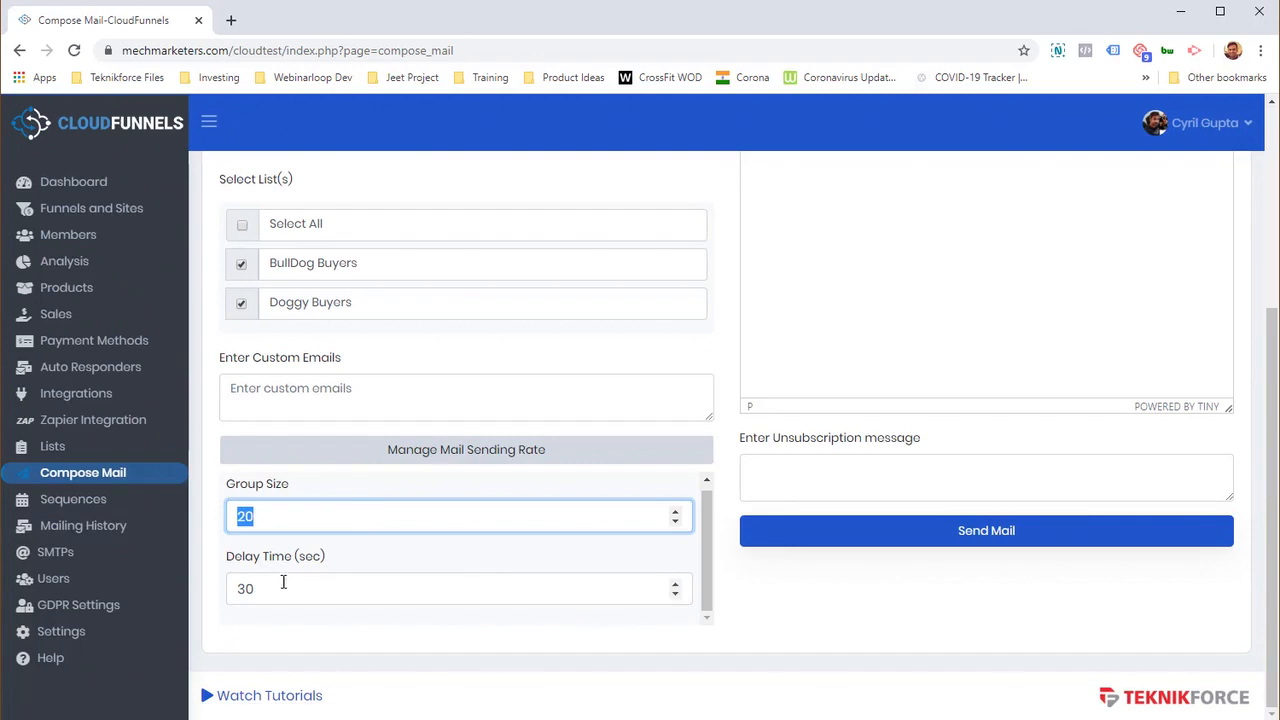
pyautogui.doubleClick(235, 590)
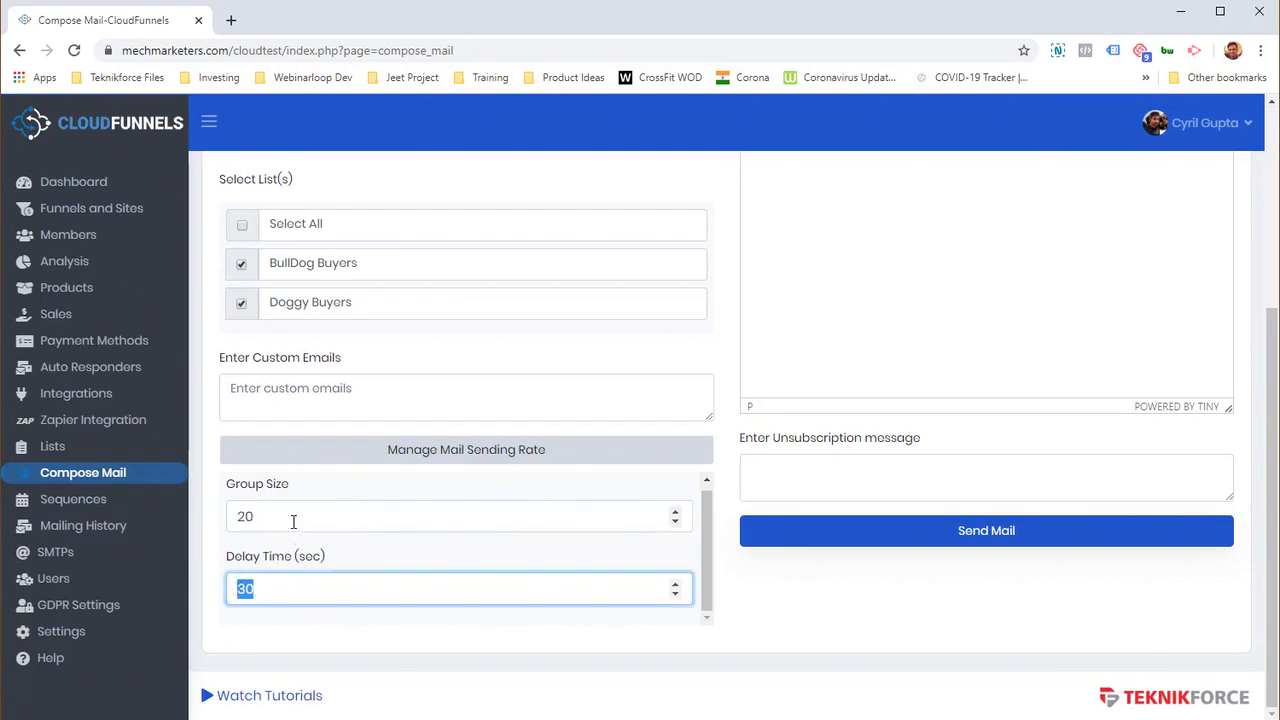
pyautogui.doubleClick(245, 516)
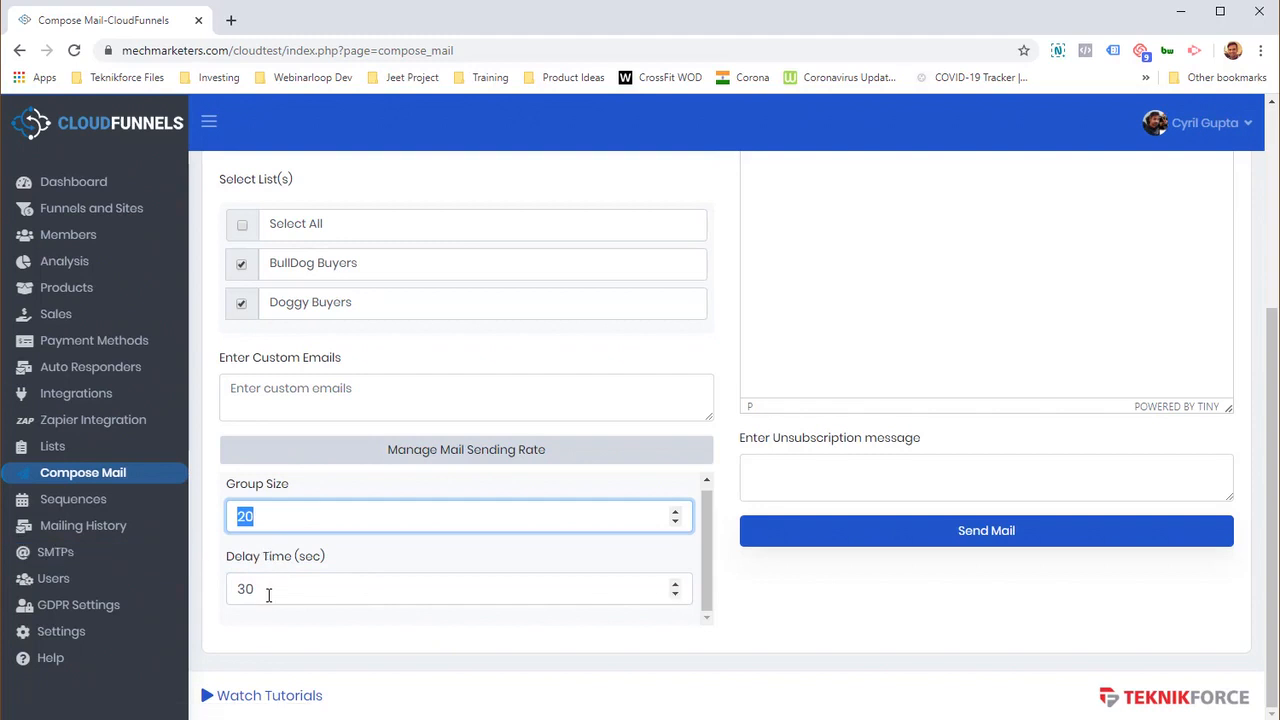
pyautogui.moveTo(269, 590); pyautogui.dragTo(214, 609)
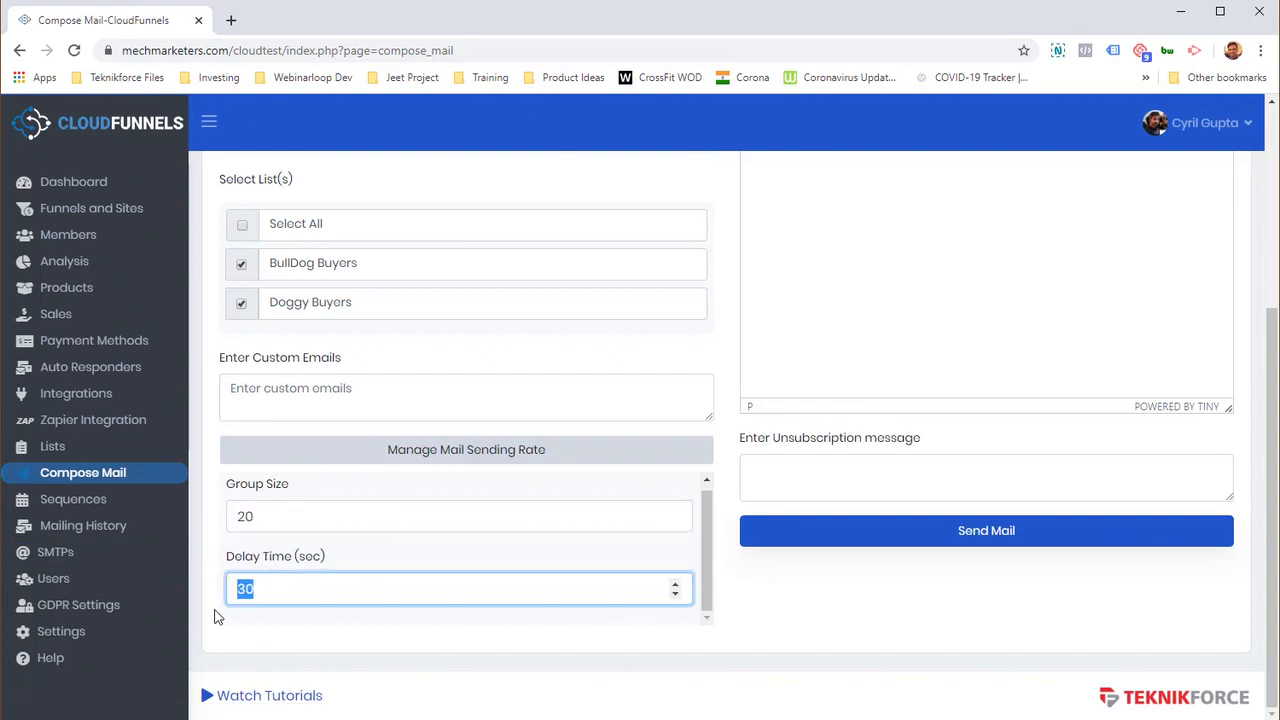
# Open a blank email sequence form, explore the sending delays and choose After 3 Days
pyautogui.click(89, 510)
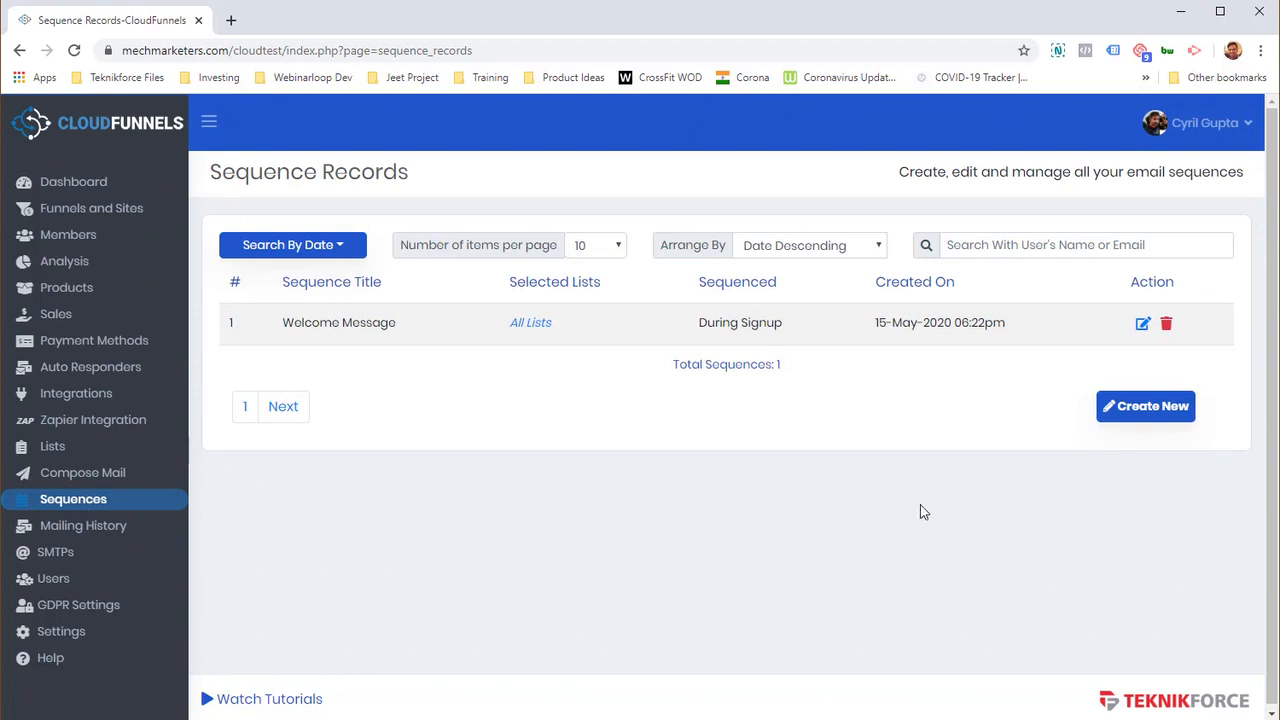
pyautogui.click(1114, 405)
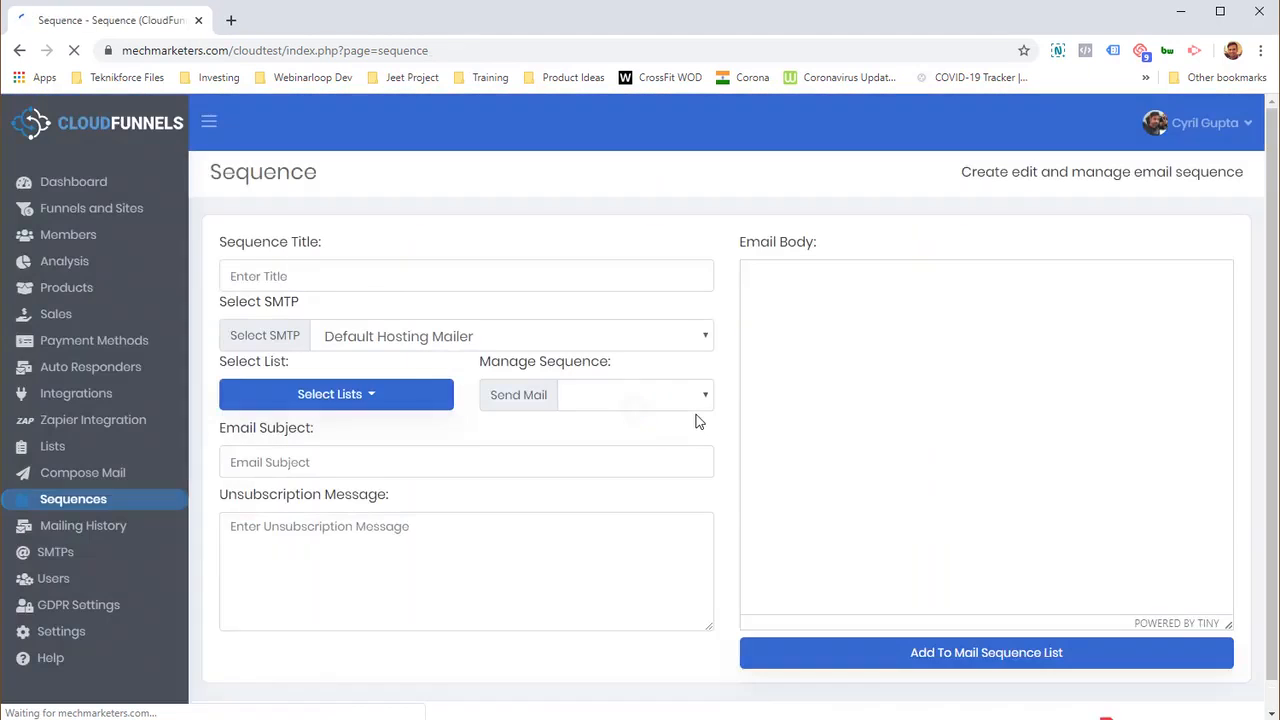
pyautogui.scroll(-1, 420, 329)
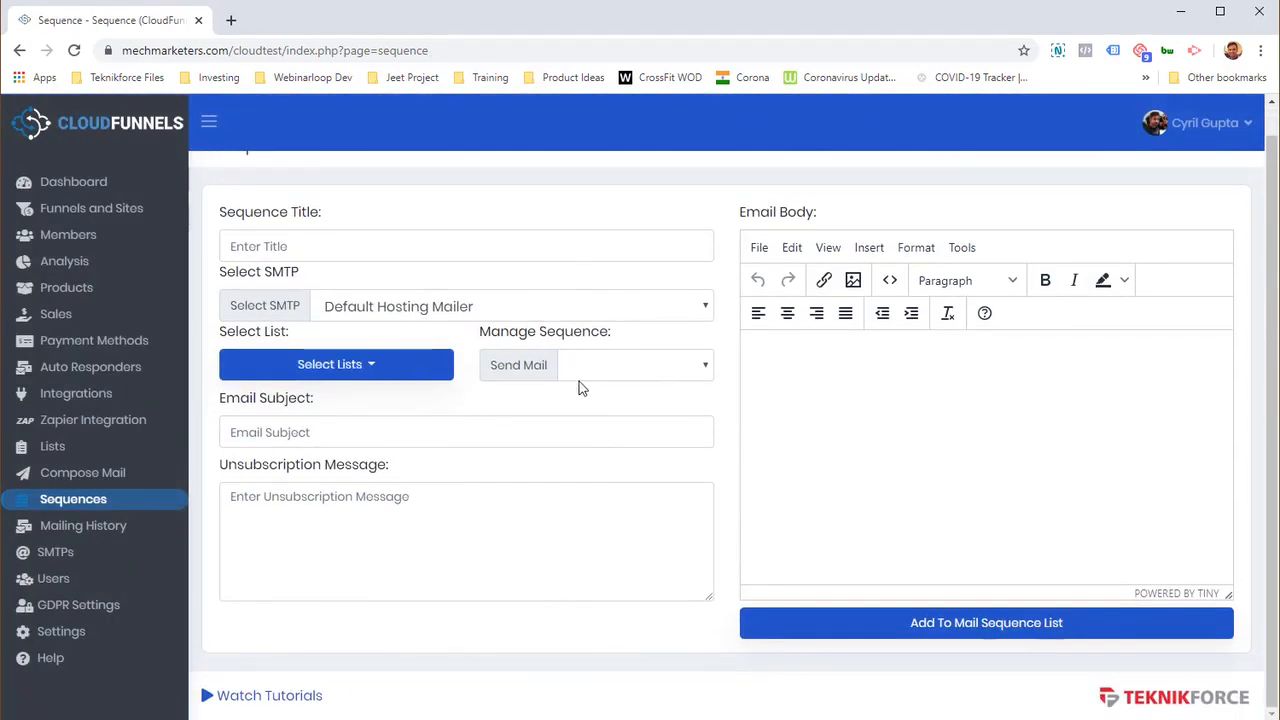
pyautogui.click(618, 366)
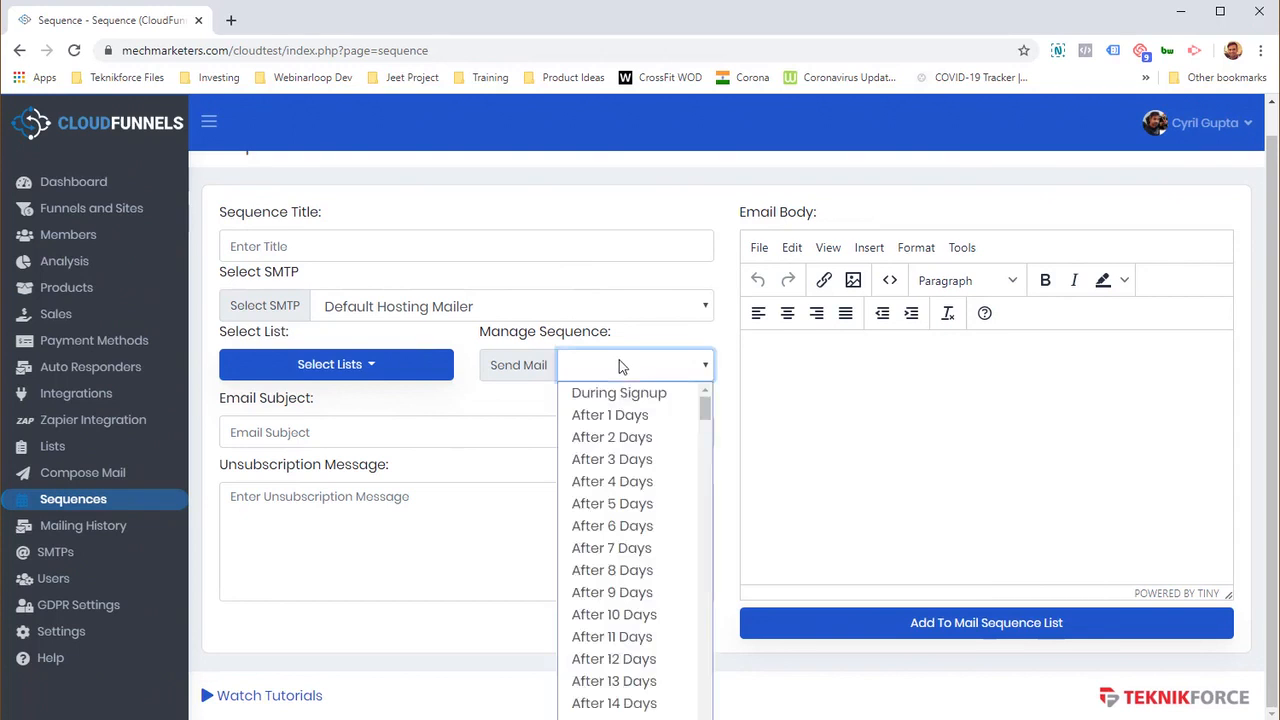
pyautogui.moveTo(707, 415)
pyautogui.mouseDown()
pyautogui.moveTo(705, 457)
pyautogui.moveTo(709, 408)
pyautogui.mouseUp()
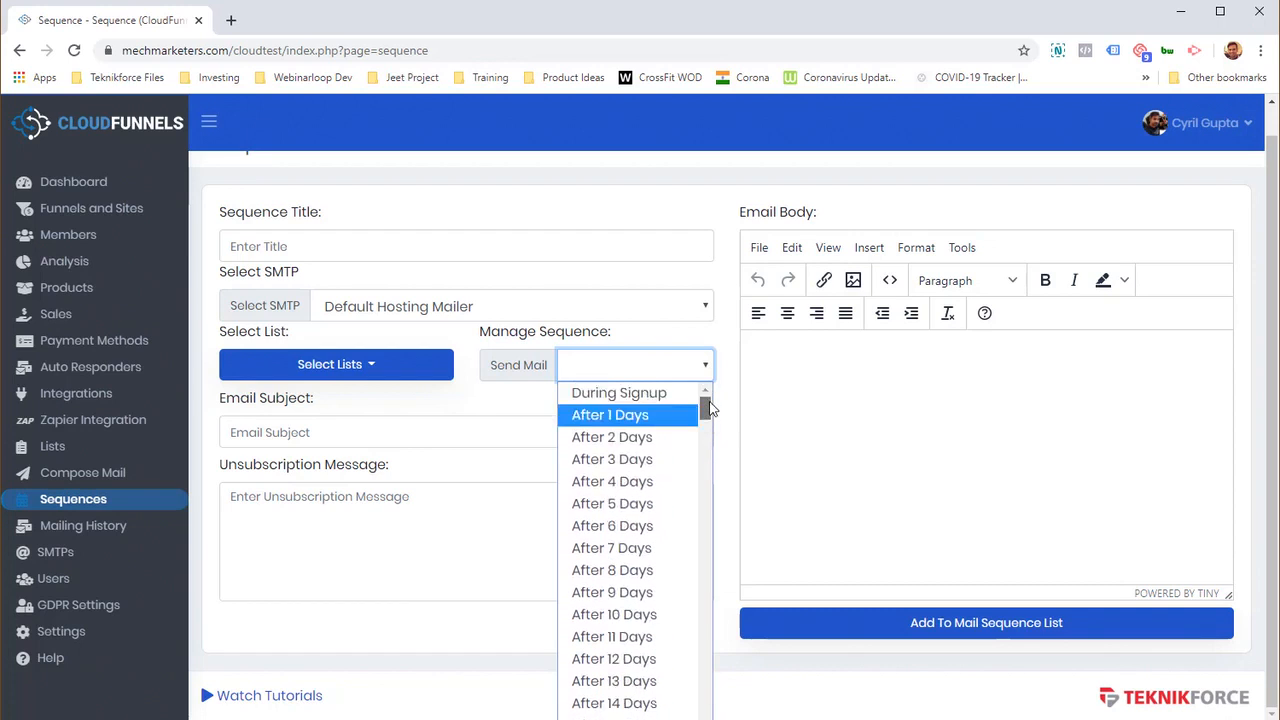
pyautogui.click(645, 466)
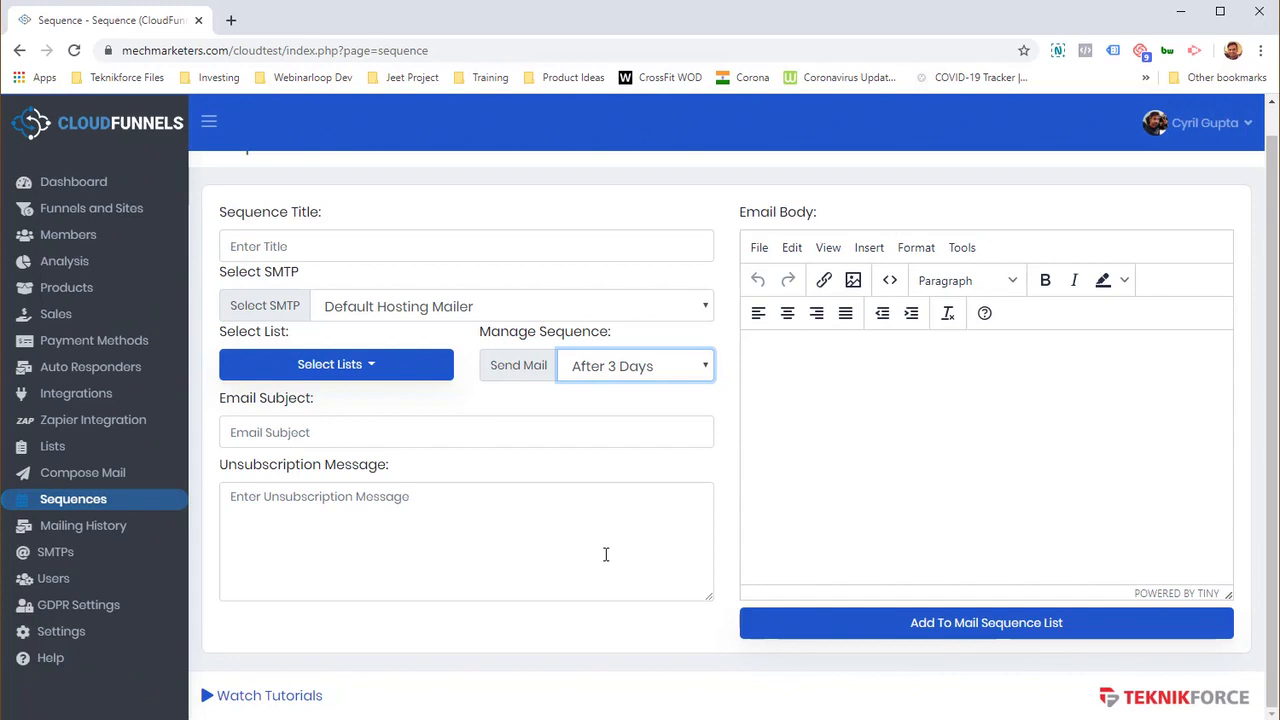
# View the mailing history reports and the SMTP records
pyautogui.click(116, 530)
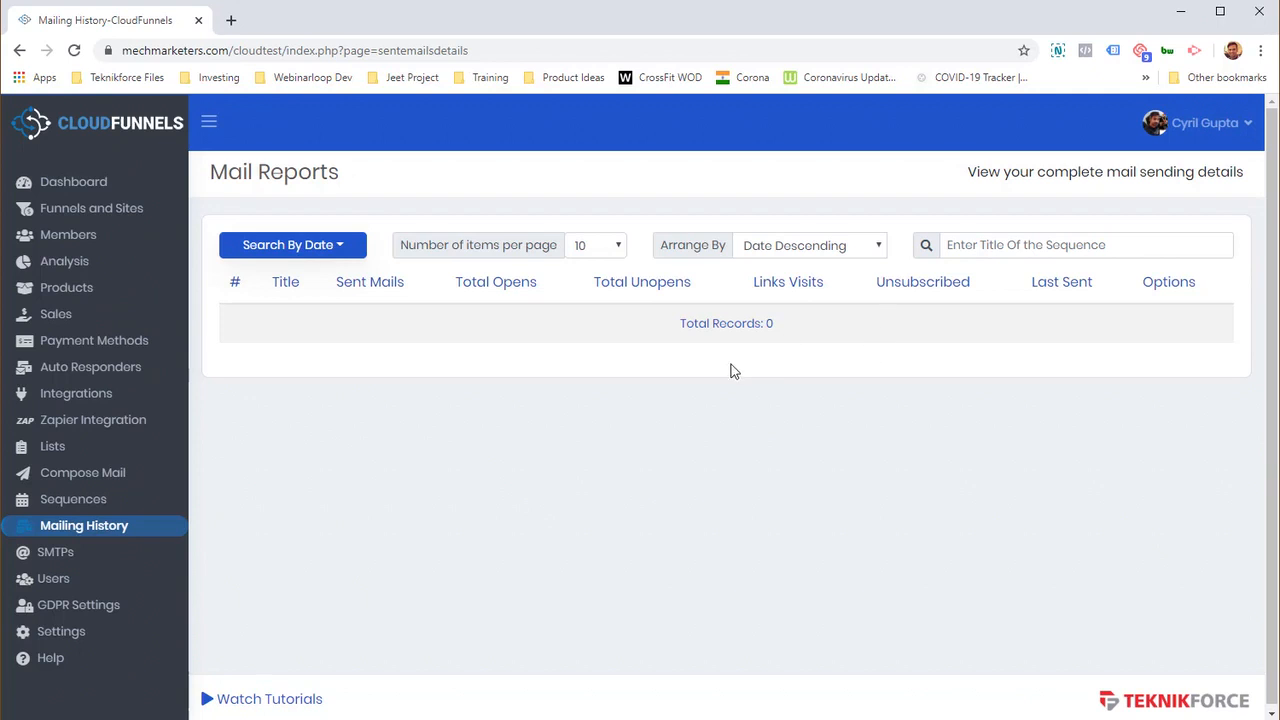
pyautogui.click(72, 562)
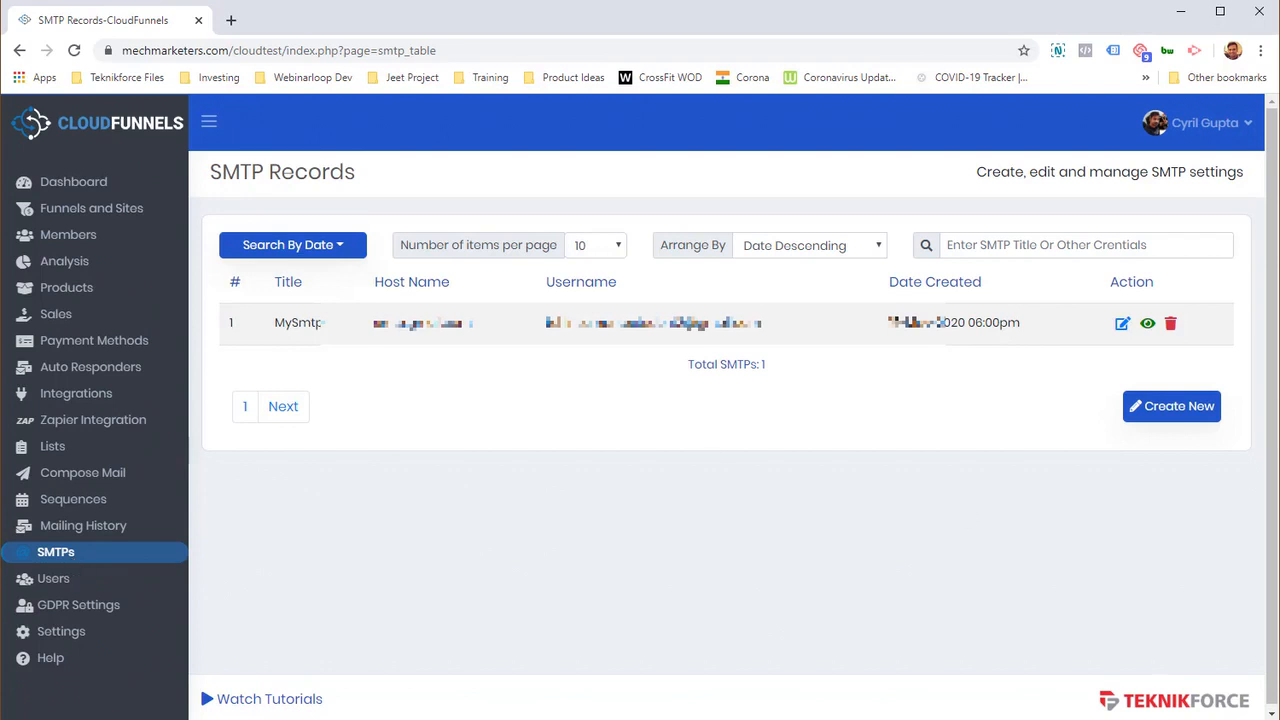
# Review the Users page and examine the blank form for creating a user
pyautogui.click(60, 580)
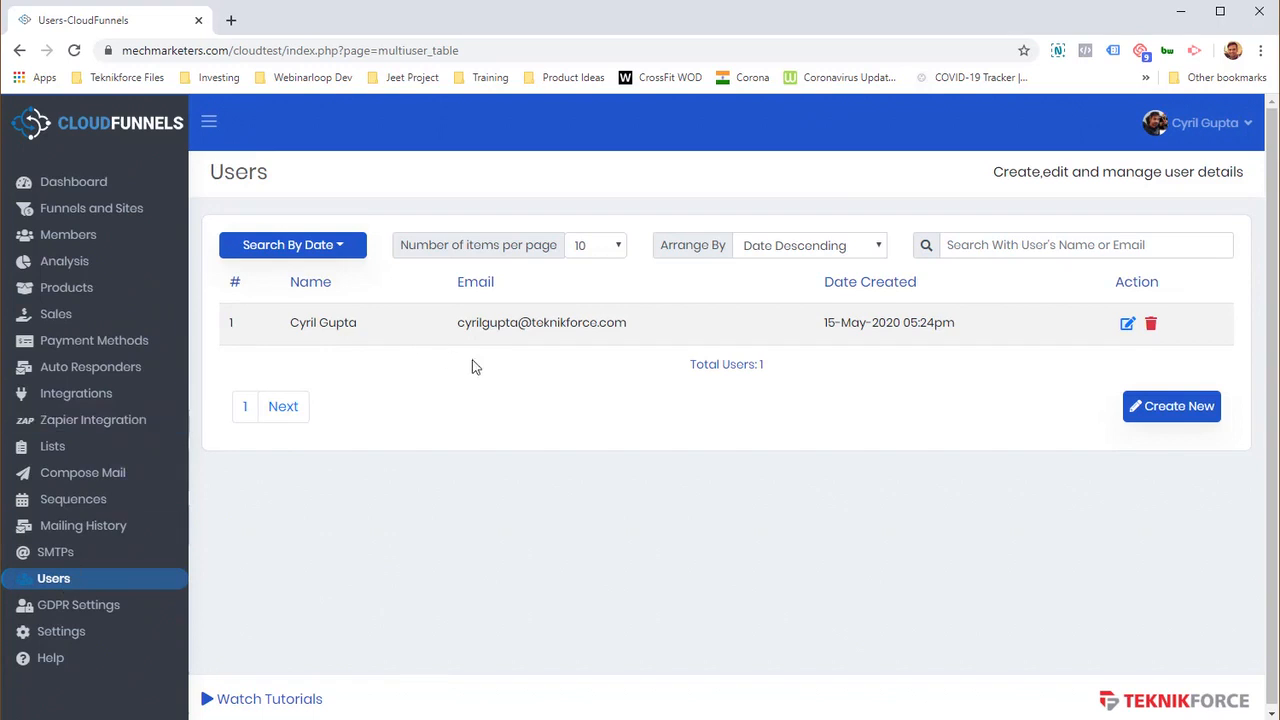
pyautogui.moveTo(337, 322); pyautogui.dragTo(523, 376)
pyautogui.click(578, 346)
pyautogui.click(1177, 412)
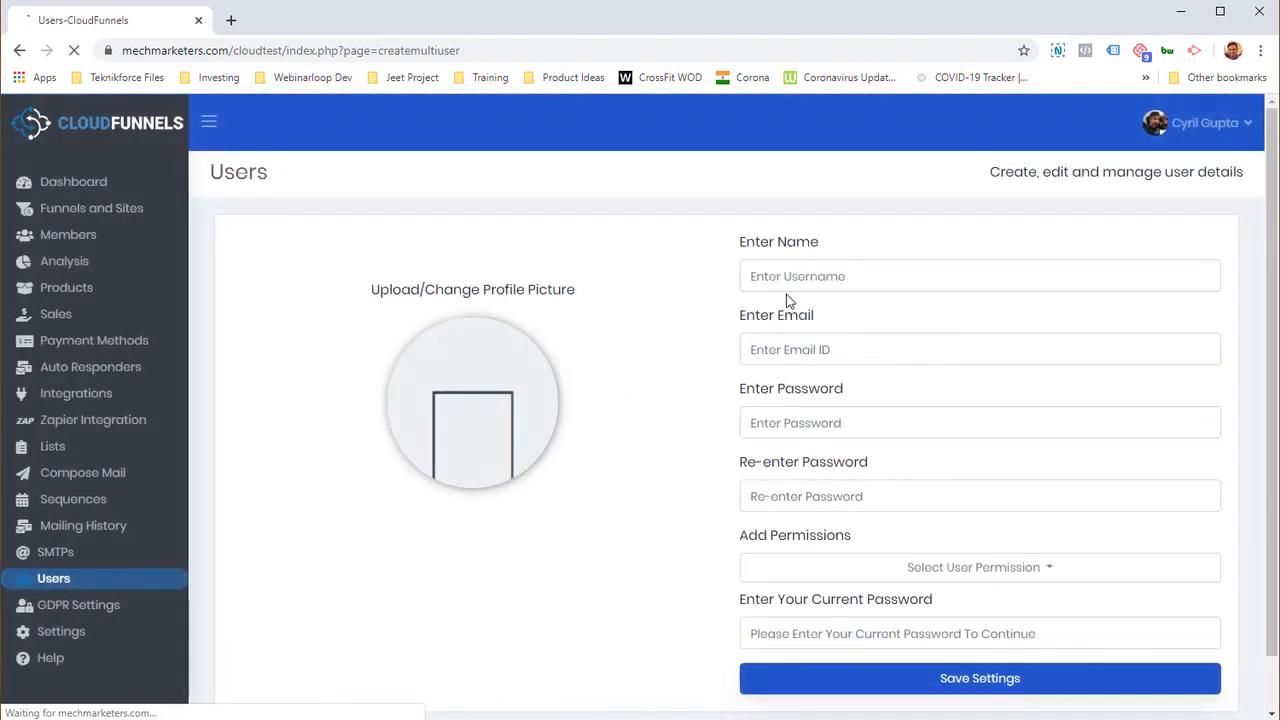
pyautogui.click(789, 297)
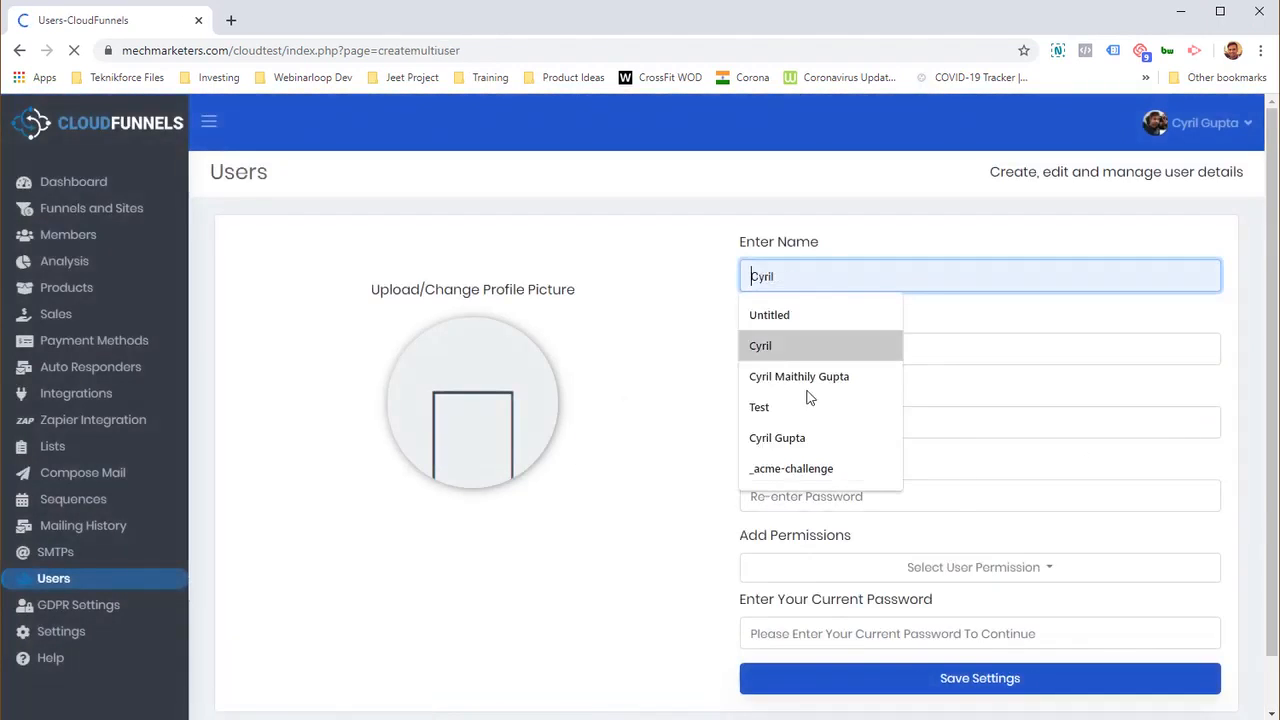
pyautogui.scroll(-1, 960, 495)
pyautogui.click(708, 482)
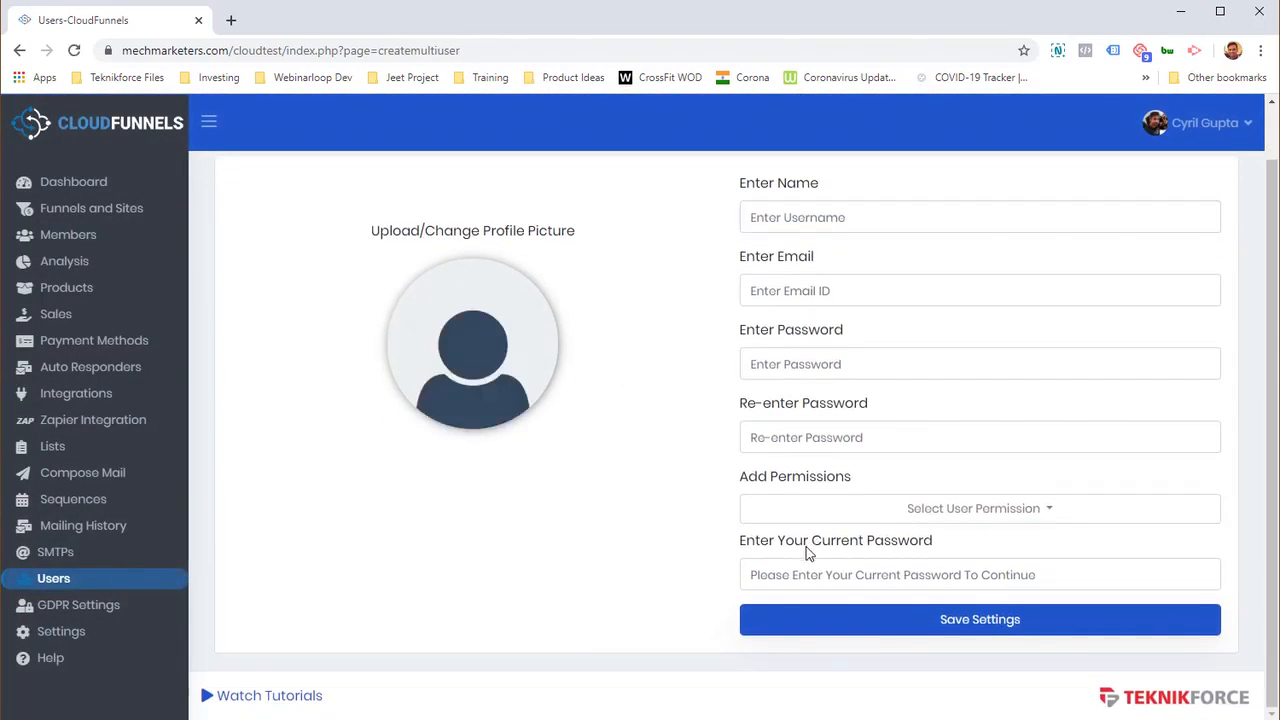
# Examine the page permissions that can be granted to a new user
pyautogui.click(872, 518)
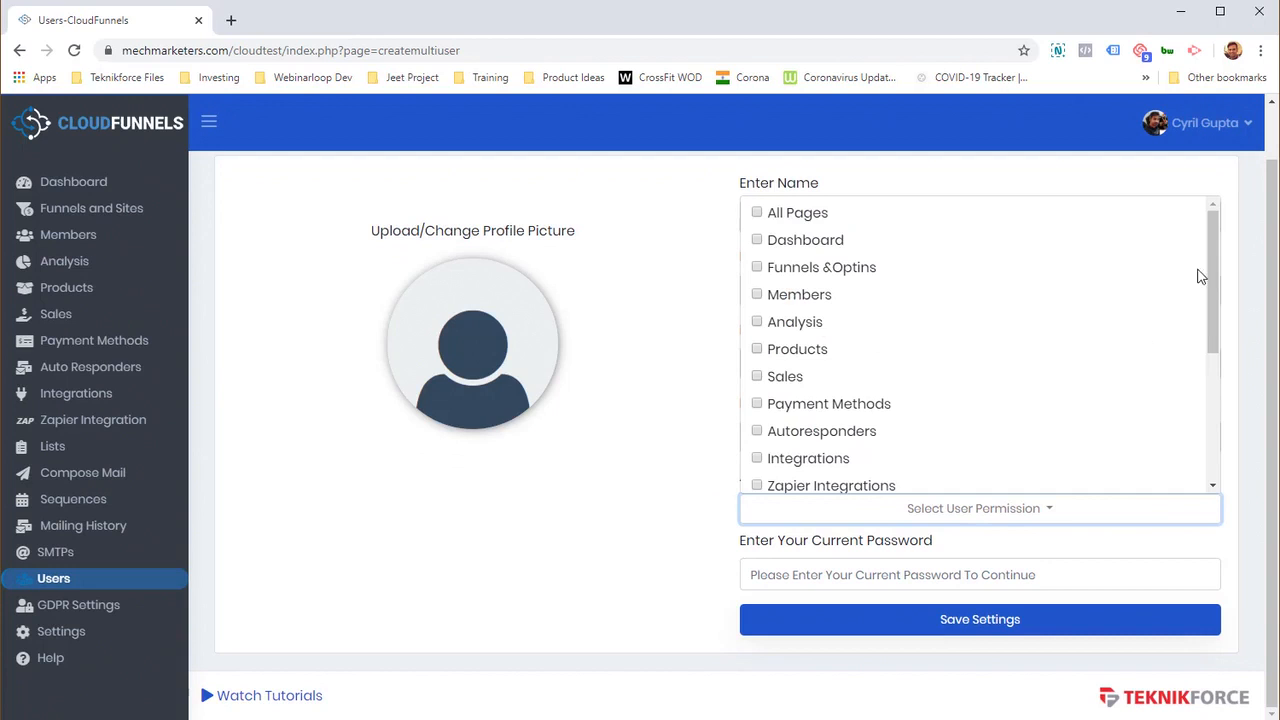
pyautogui.moveTo(1211, 284); pyautogui.dragTo(1200, 452)
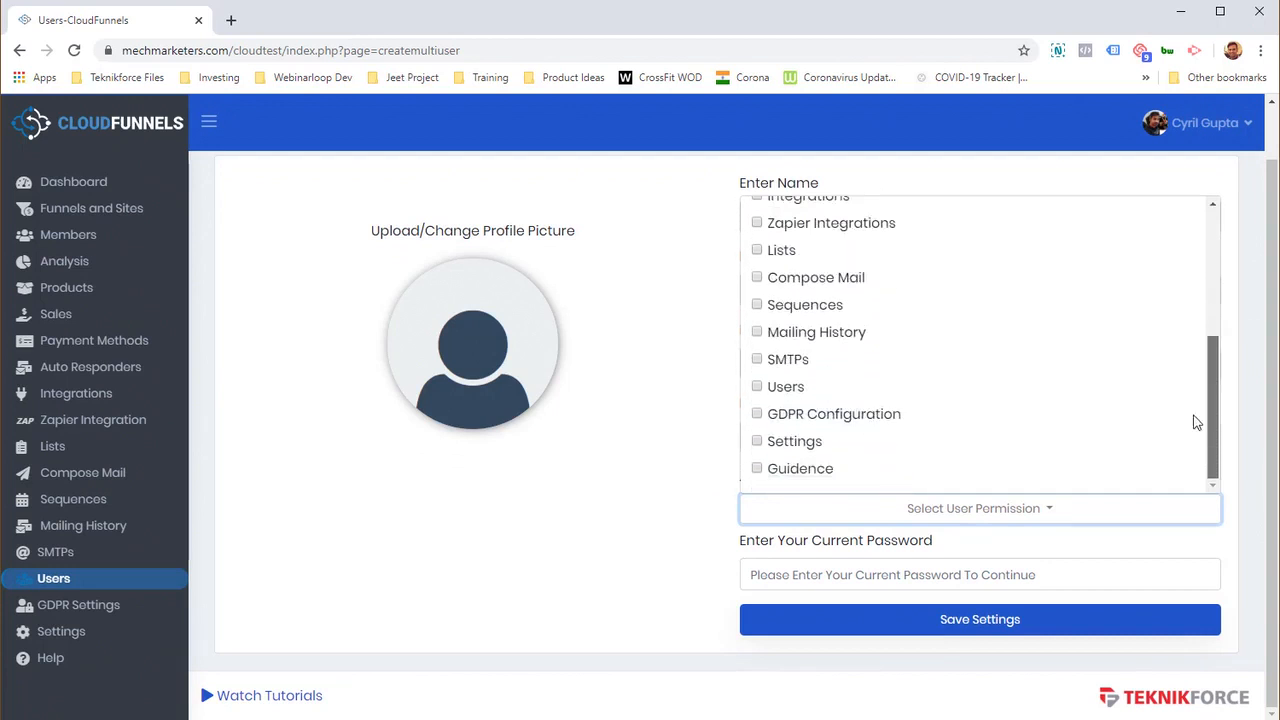
pyautogui.scroll(3, 1180, 240)
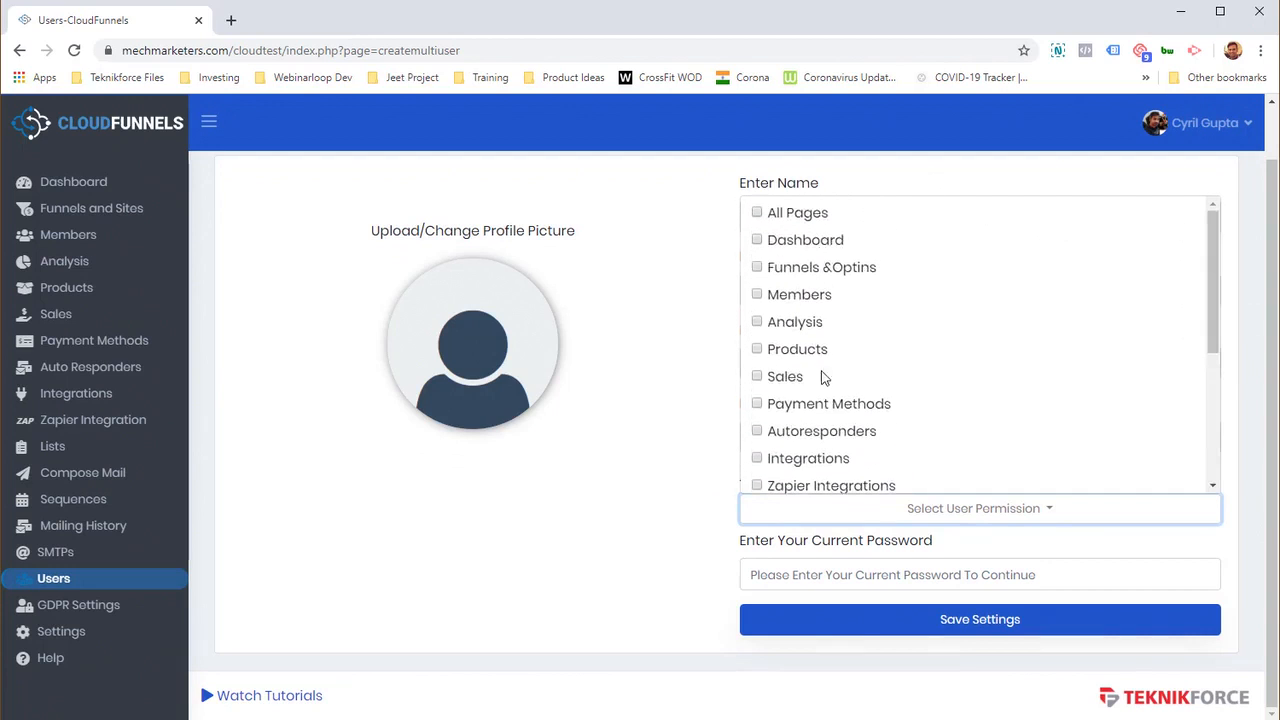
pyautogui.scroll(-2, 830, 400)
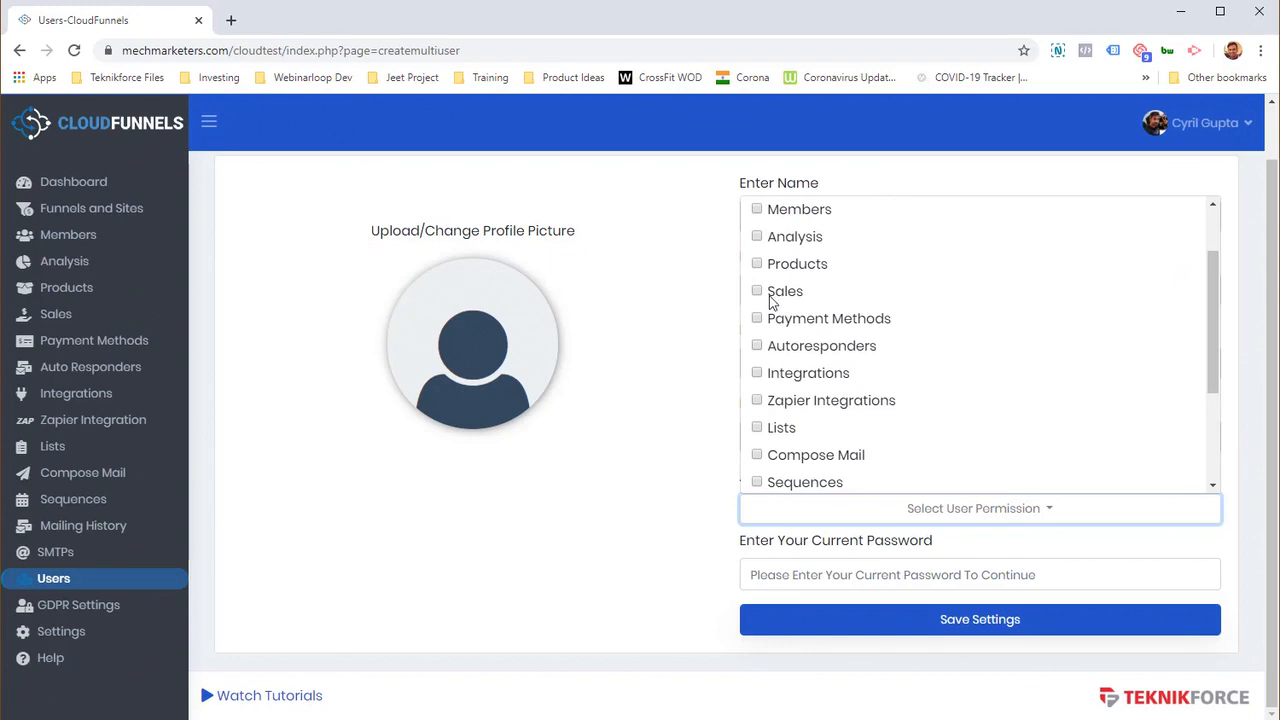
pyautogui.scroll(-1, 820, 400)
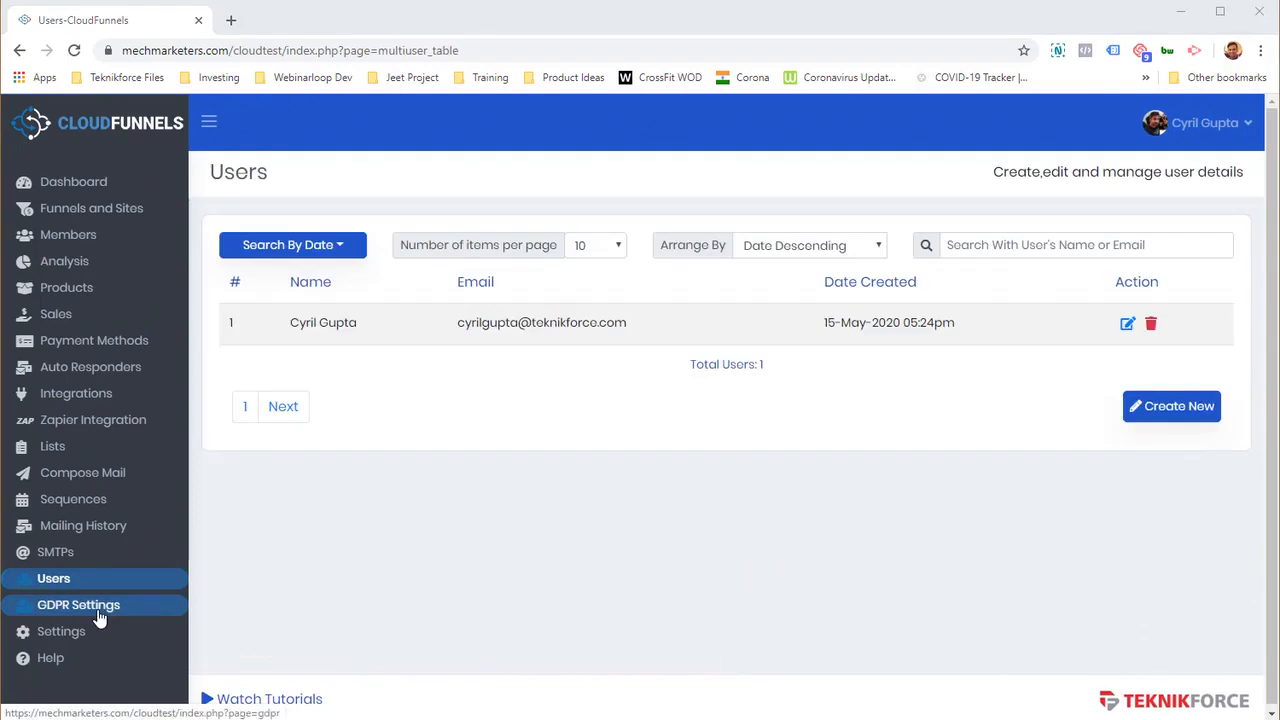
# Review the cookie consent options in the GDPR settings and the records of cookie consents and data requests
pyautogui.click(100, 617)
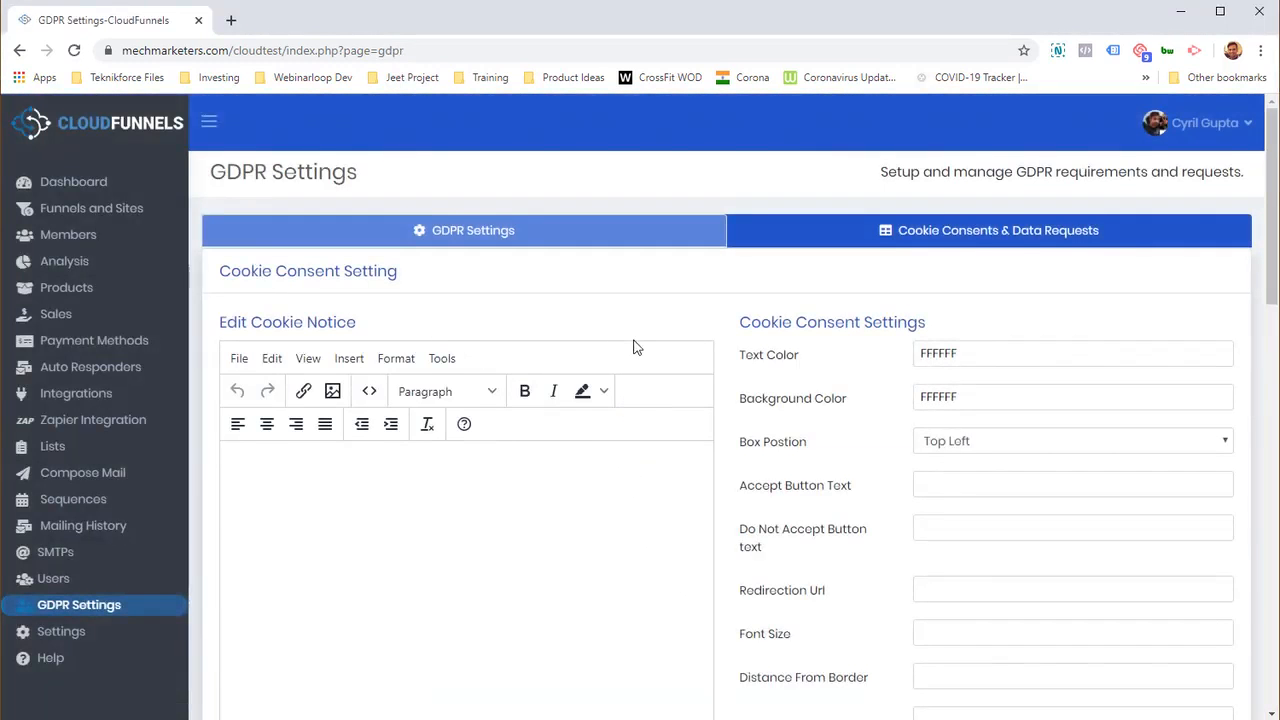
pyautogui.scroll(-2, 543, 377)
pyautogui.scroll(1, 437, 362)
pyautogui.scroll(1, 437, 362)
pyautogui.scroll(-2, 569, 434)
pyautogui.scroll(2, 930, 340)
pyautogui.click(971, 243)
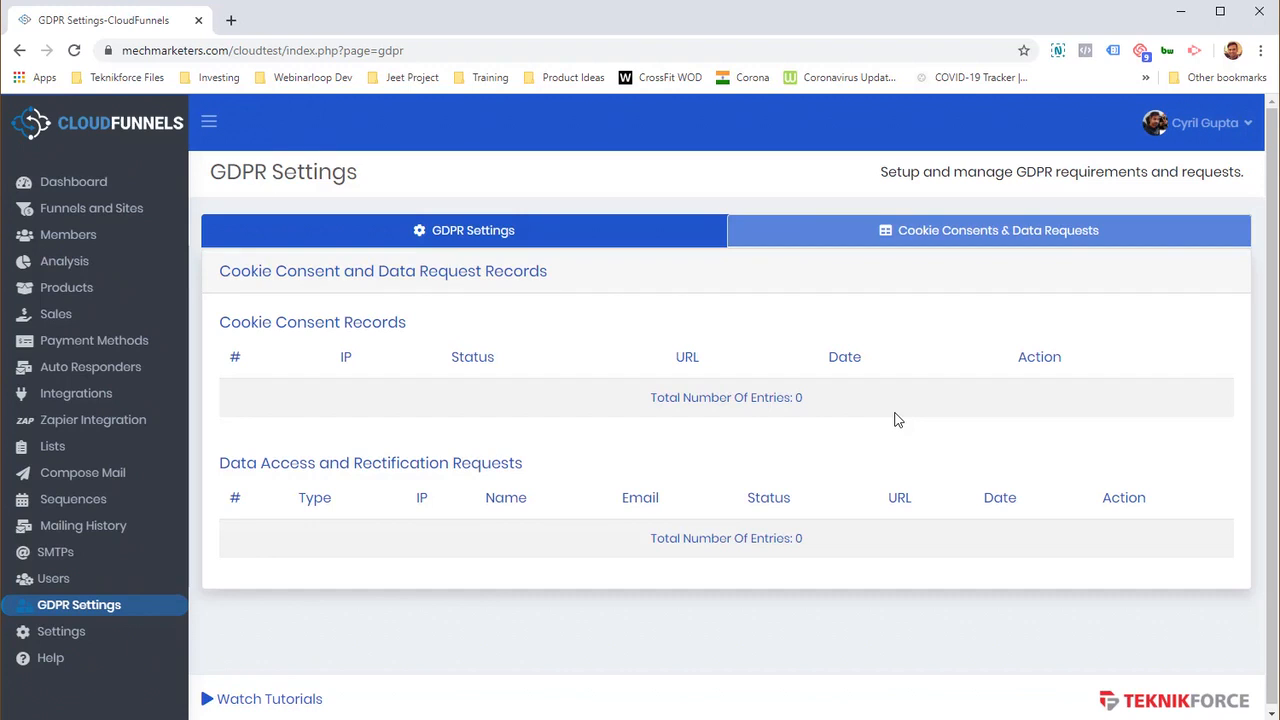
# Review the application's general settings, including router mode, HTTPS, default SMTP and the CRON command
pyautogui.click(113, 643)
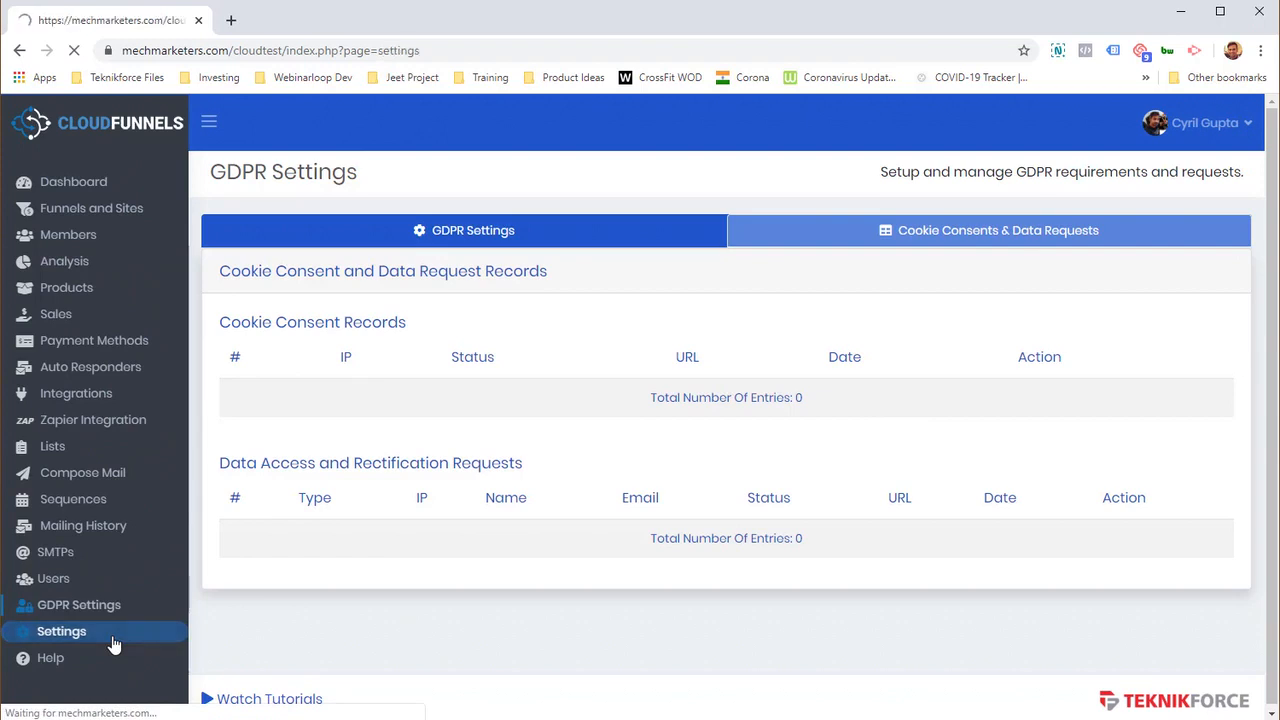
pyautogui.scroll(-2, 414, 460)
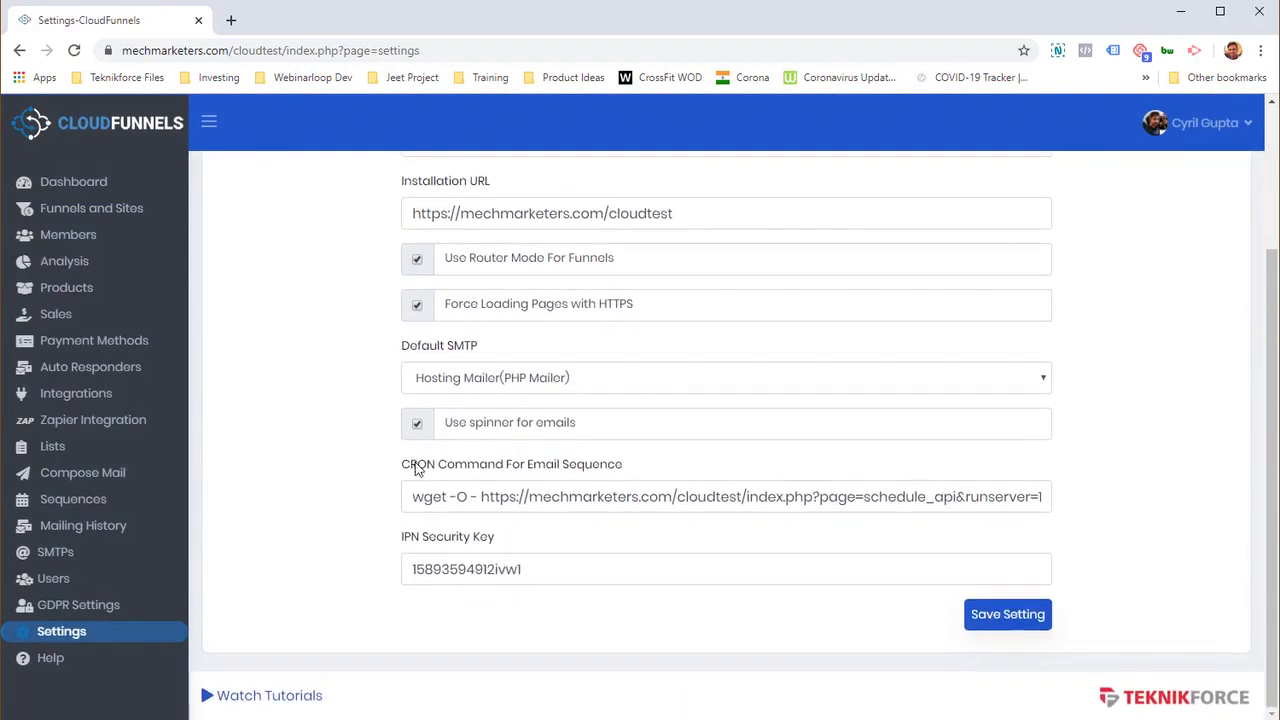
pyautogui.scroll(1, 409, 476)
pyautogui.scroll(1, 409, 476)
pyautogui.scroll(-1, 420, 470)
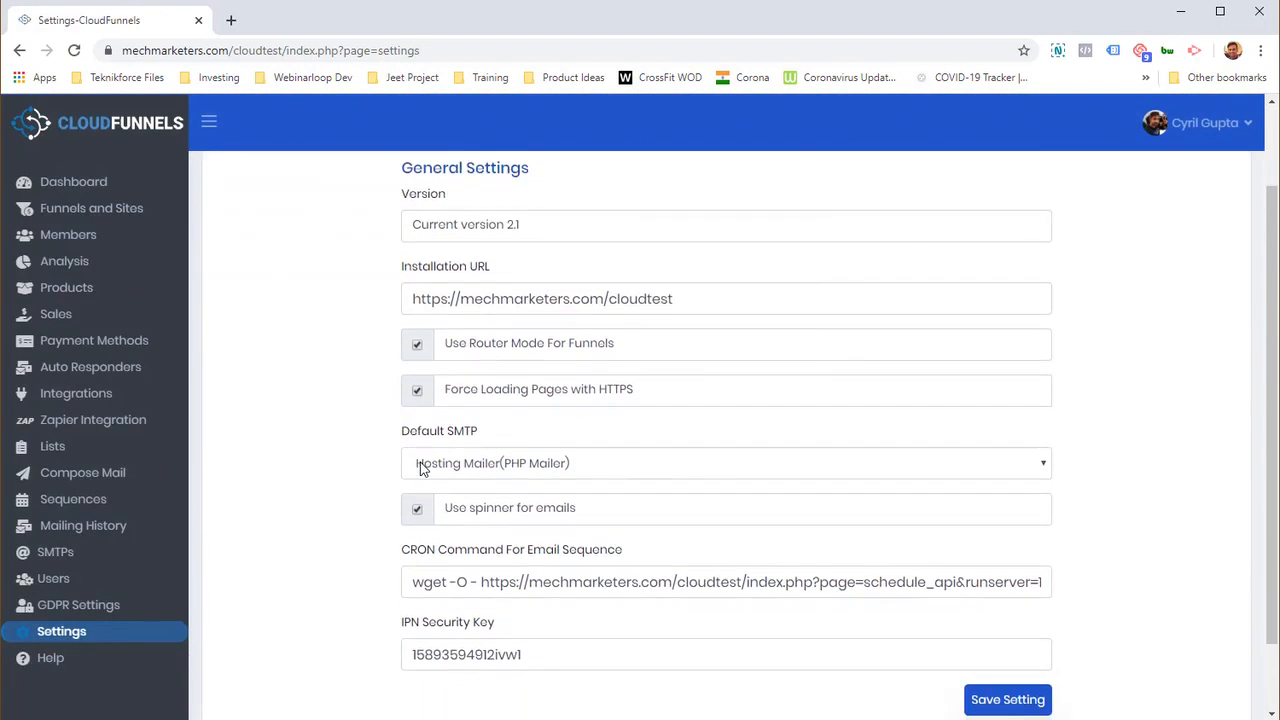
pyautogui.scroll(-1, 536, 562)
pyautogui.scroll(2, 522, 398)
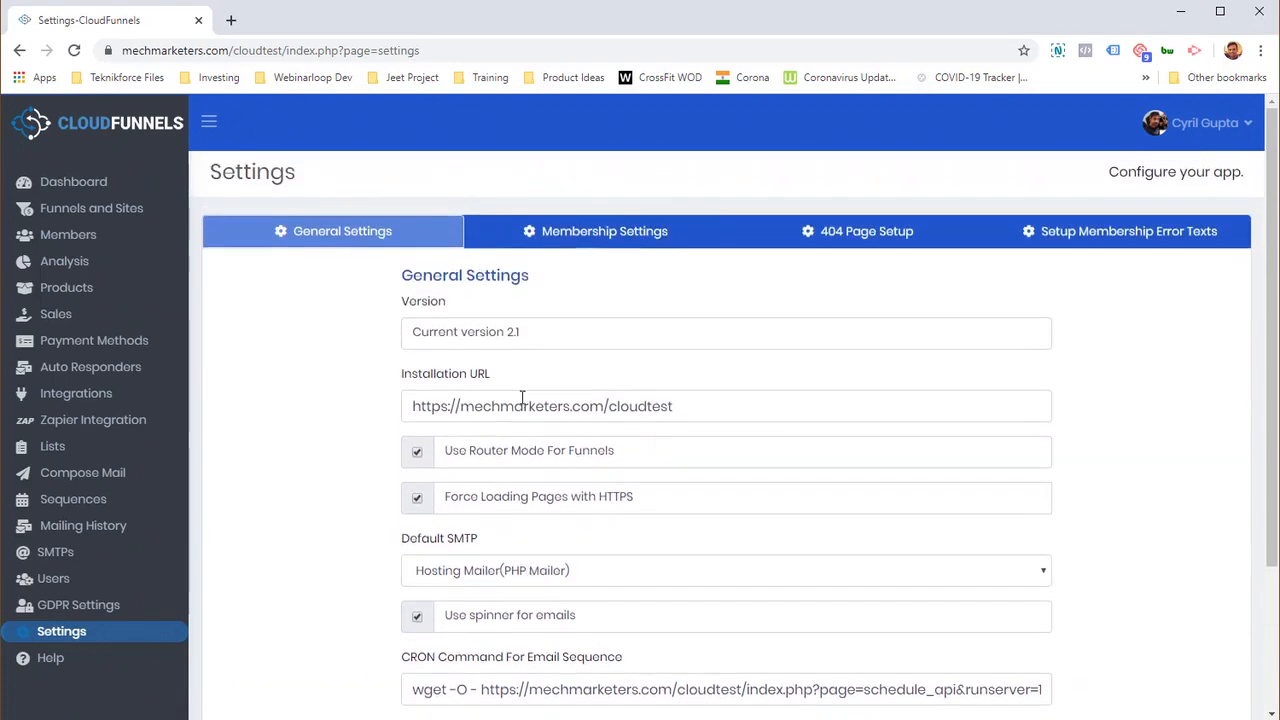
# View the membership settings, 404 page setup and membership error texts, and return to the general settings
pyautogui.click(604, 240)
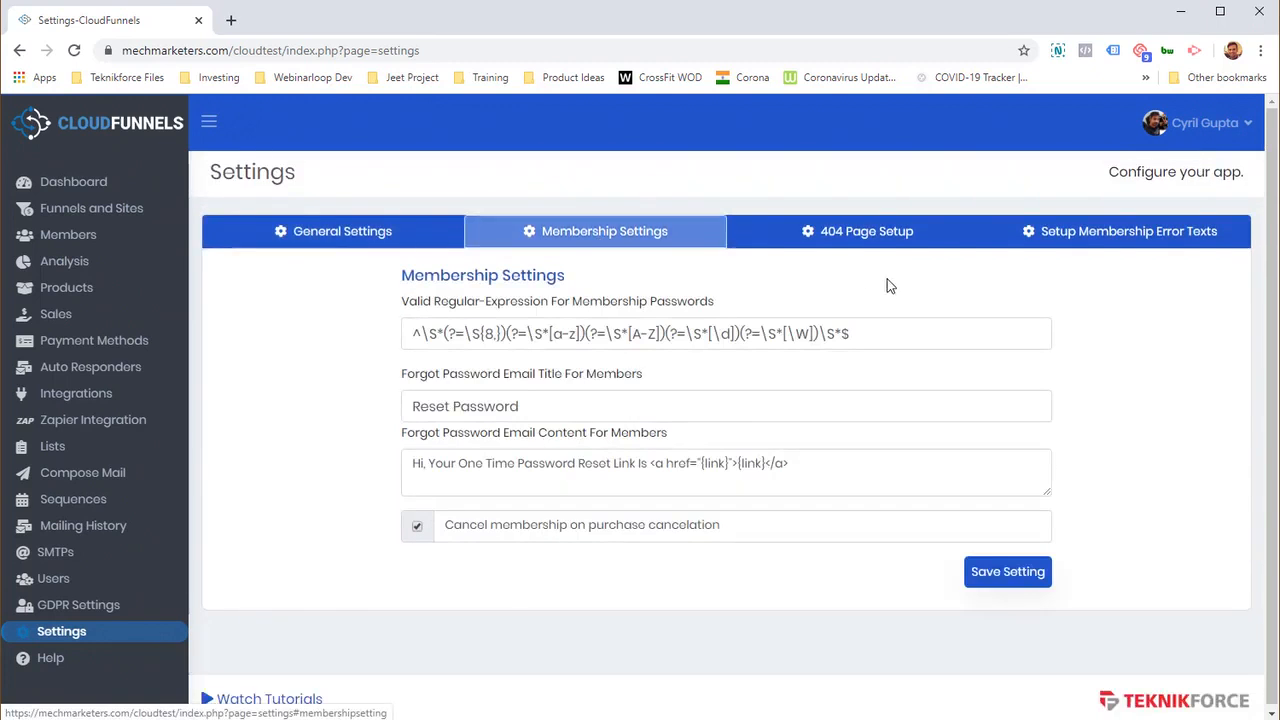
pyautogui.click(928, 244)
pyautogui.click(1080, 243)
pyautogui.click(410, 240)
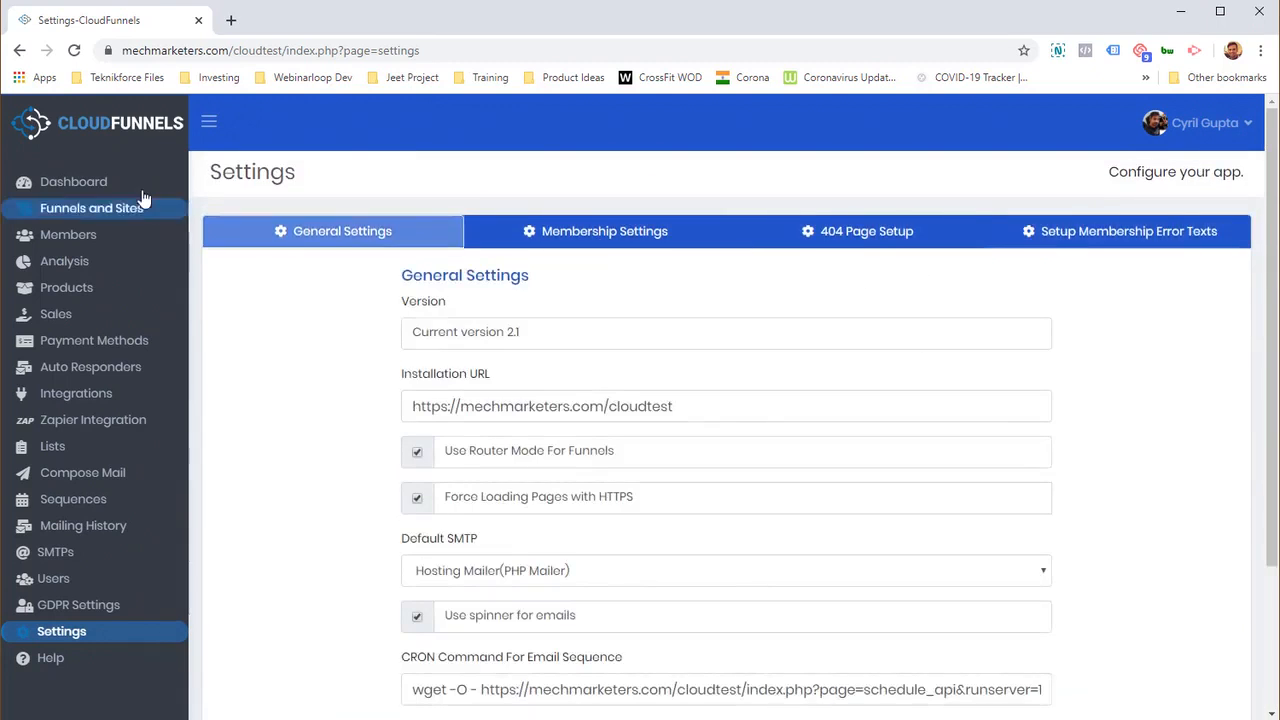
# Return to the dashboard and open the Funnels and Sites overview
pyautogui.click(141, 190)
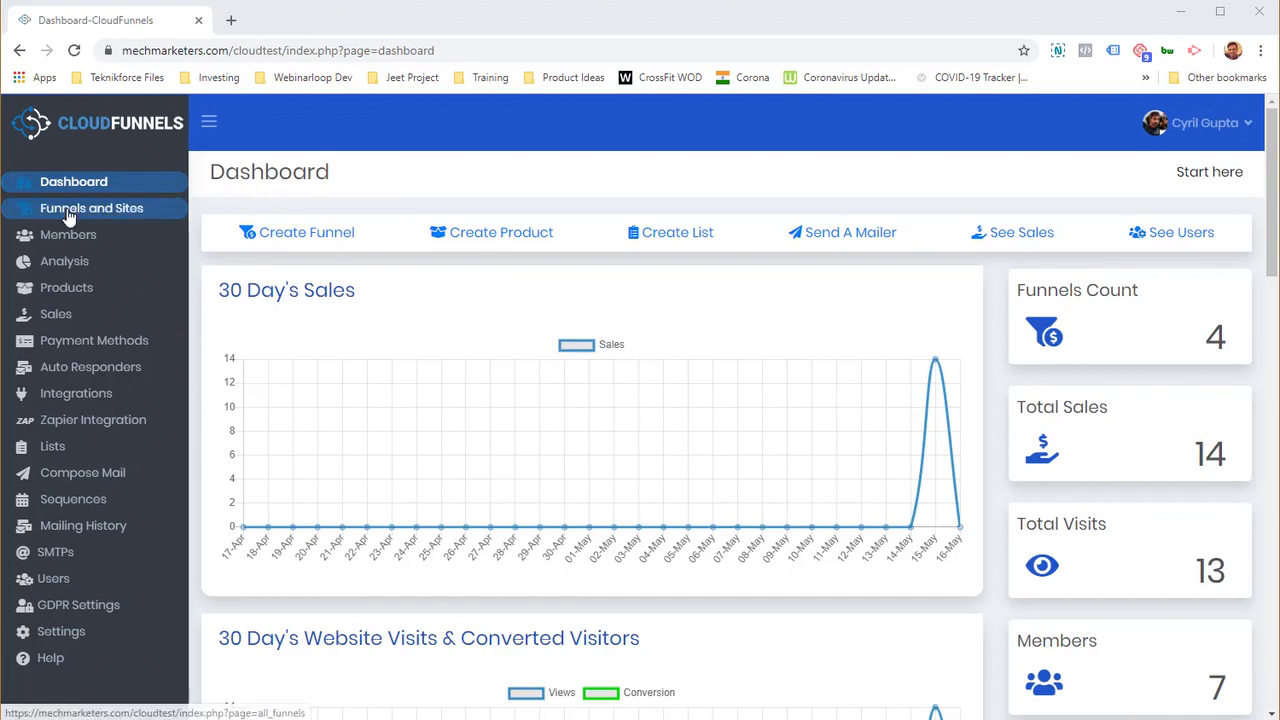
pyautogui.click(90, 208)
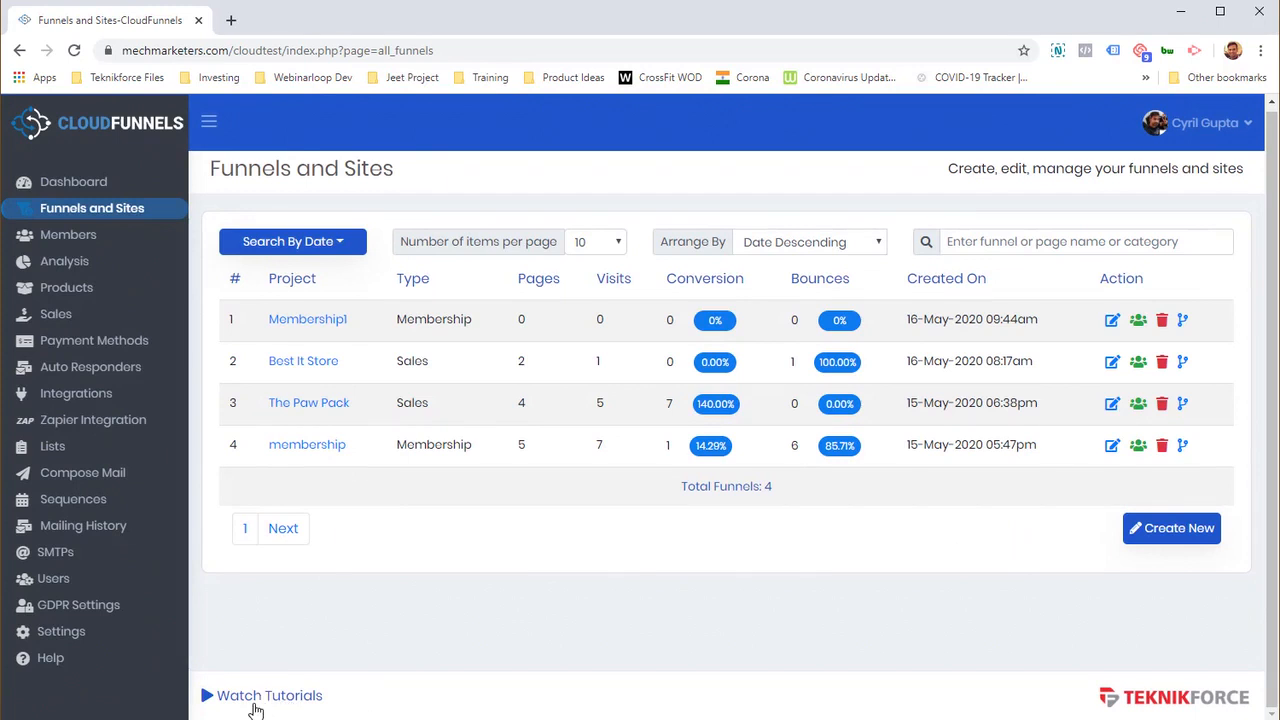
# Open the tutorial video for the Funnels and Sites page, pause it and move its window fully into view
pyautogui.click(256, 698)
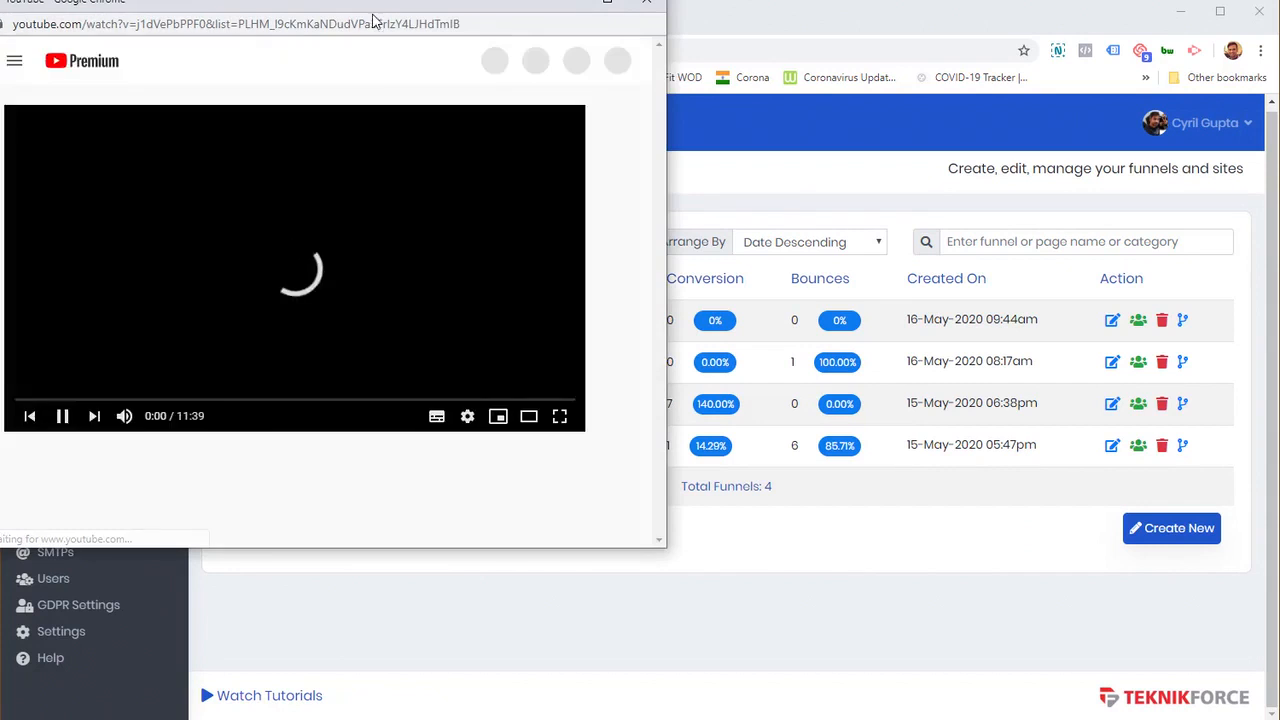
pyautogui.click(85, 418)
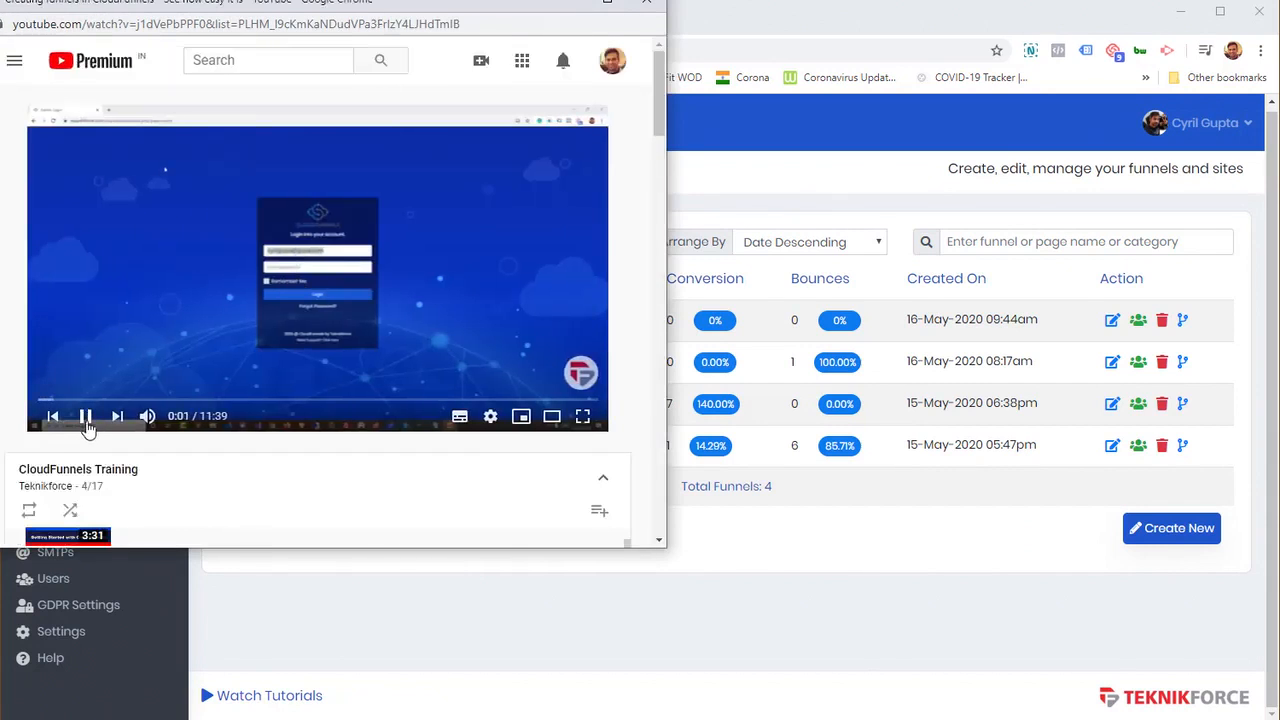
pyautogui.moveTo(316, 6); pyautogui.dragTo(508, 55)
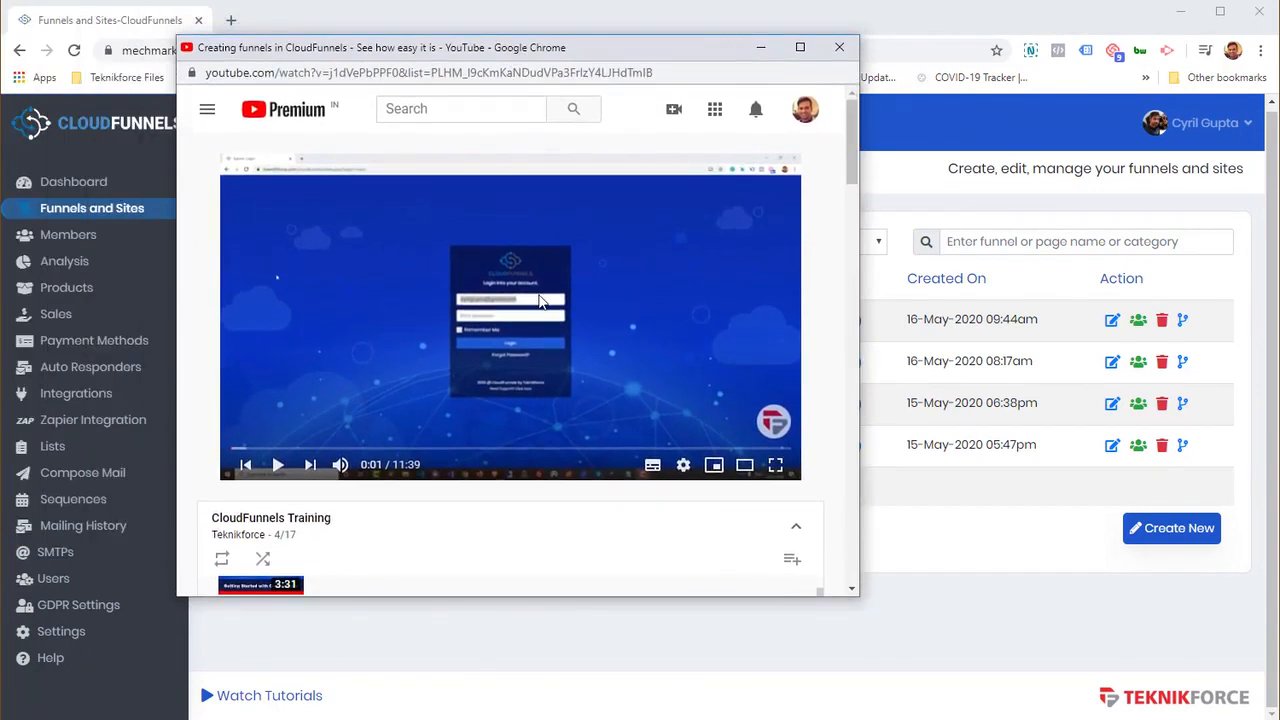